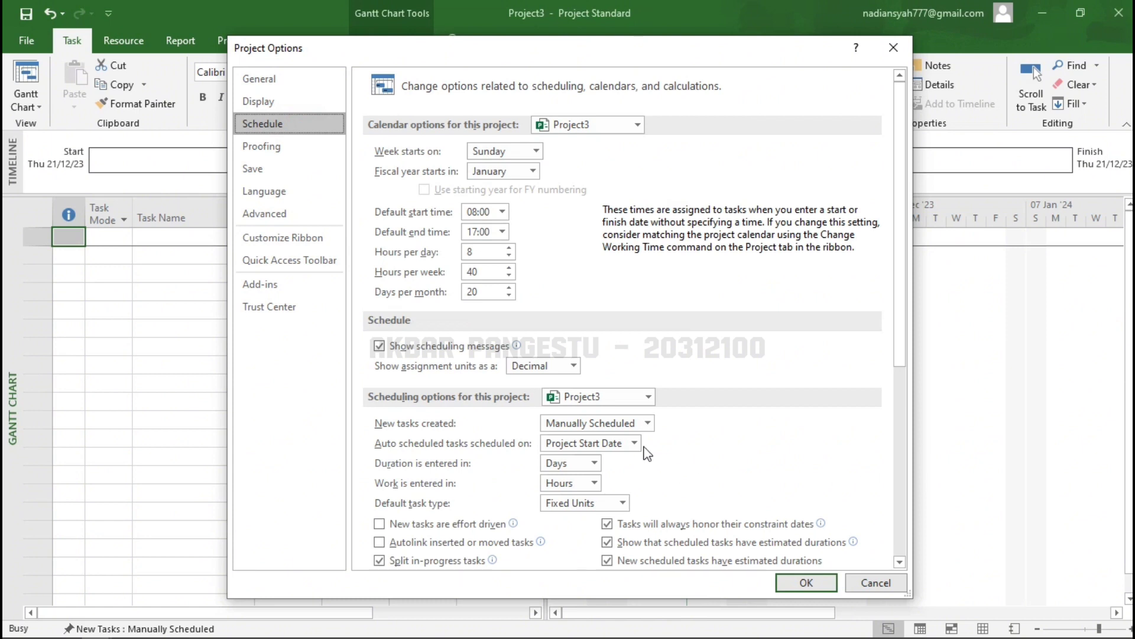
- Show assignment units as Decimal for the schedule and apply the project options
{"action": "left_click", "coordinate": [573, 366]}
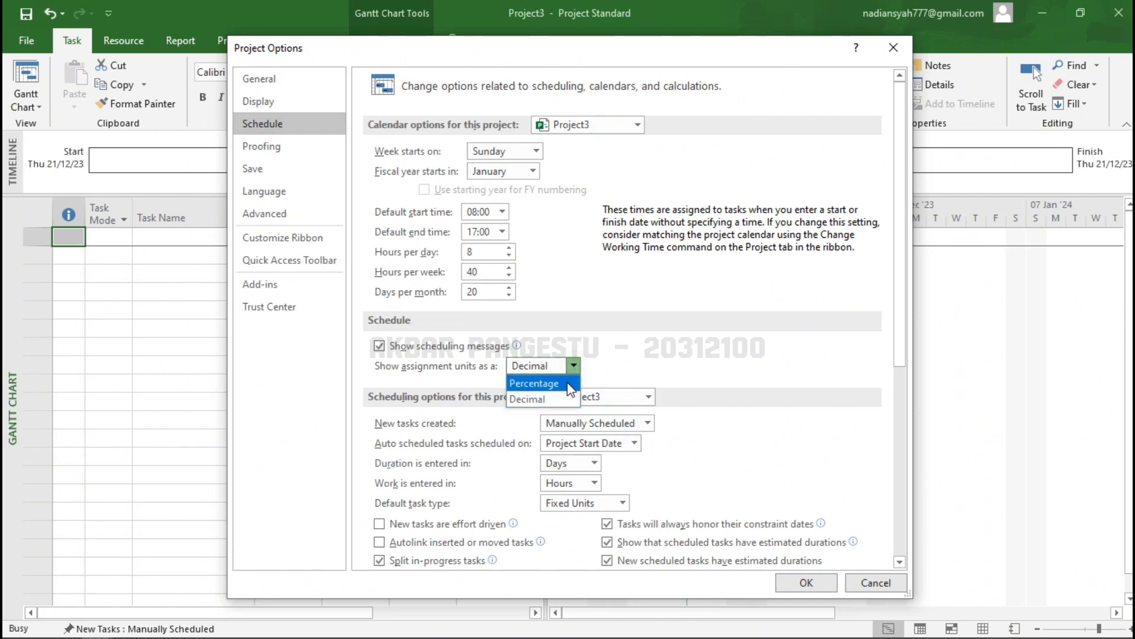
{"action": "left_click", "coordinate": [569, 384]}
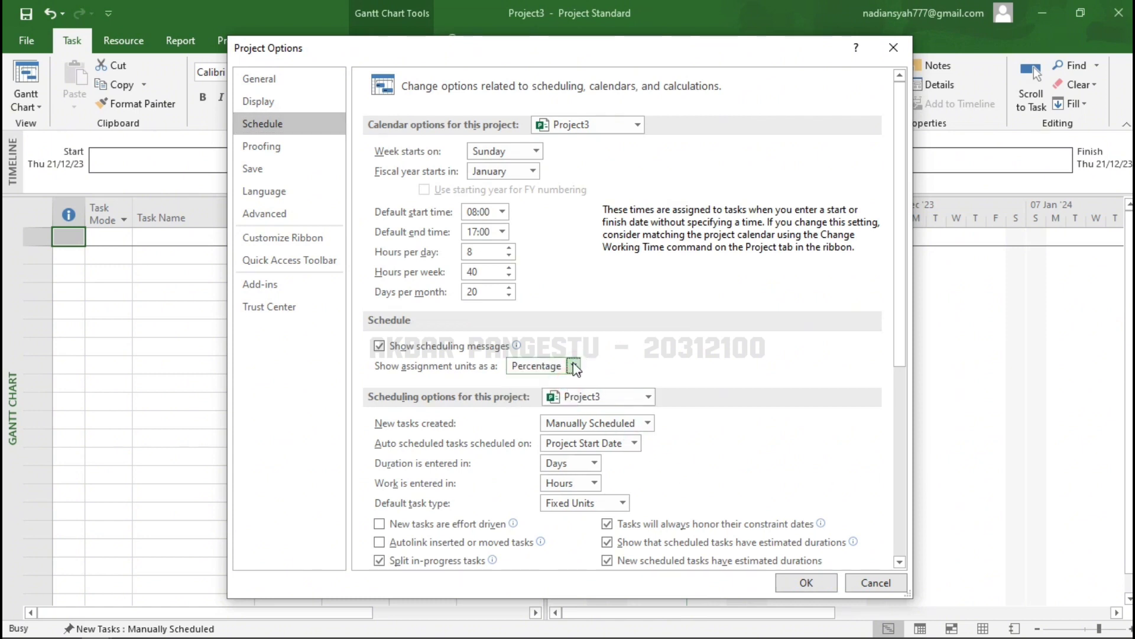
{"action": "left_click", "coordinate": [572, 366]}
{"action": "left_click", "coordinate": [556, 399]}
{"action": "left_click", "coordinate": [804, 583]}
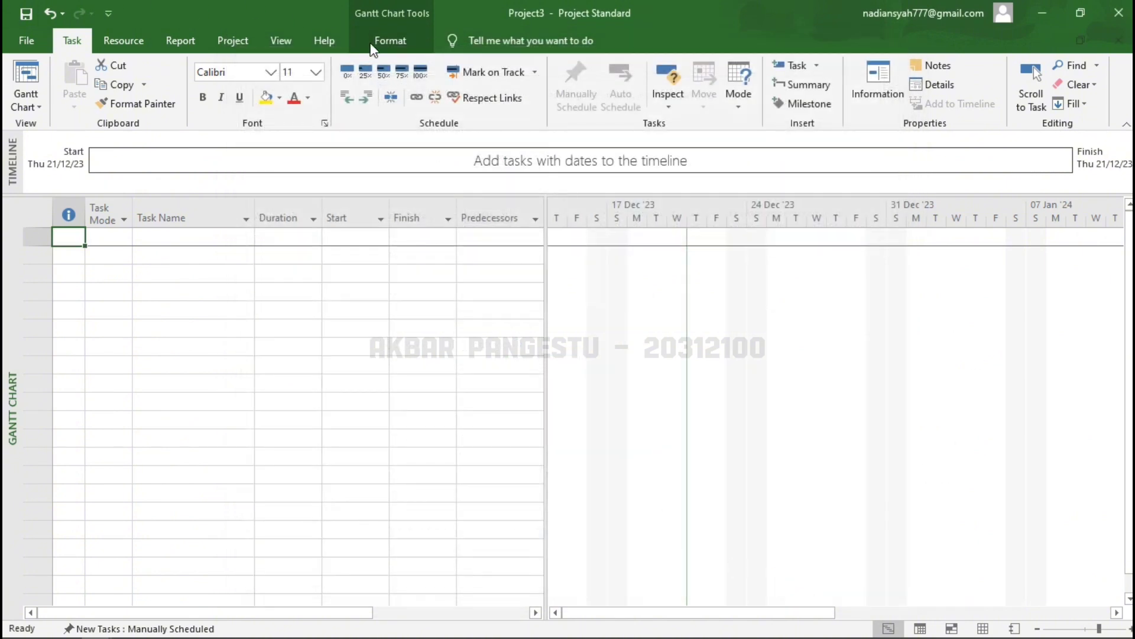
- Switch to the image viewer, read the project activity table and the scheduling requirements, and return to the Project3 window
{"action": "mouse_move", "coordinate": [200, 635]}
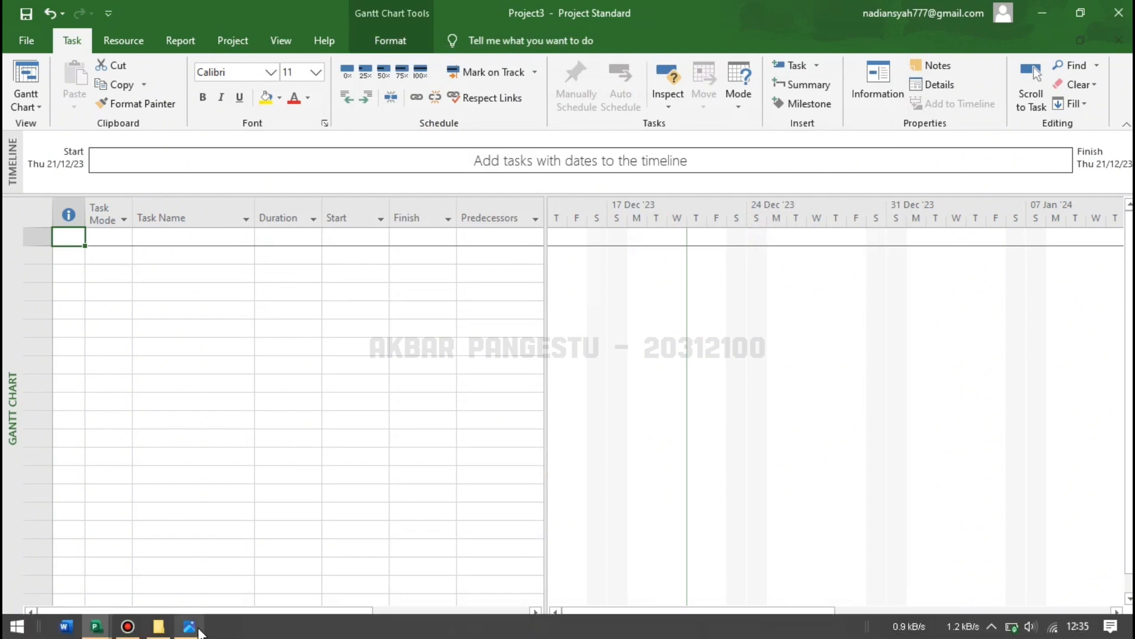
{"action": "left_click", "coordinate": [189, 629]}
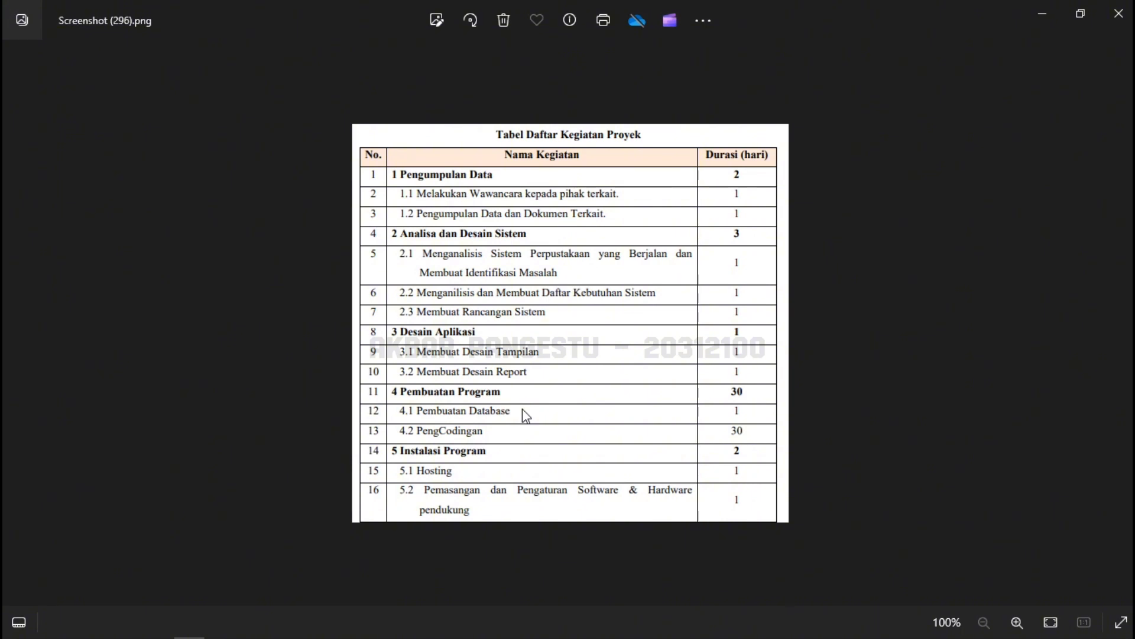
{"action": "key", "text": "Left"}
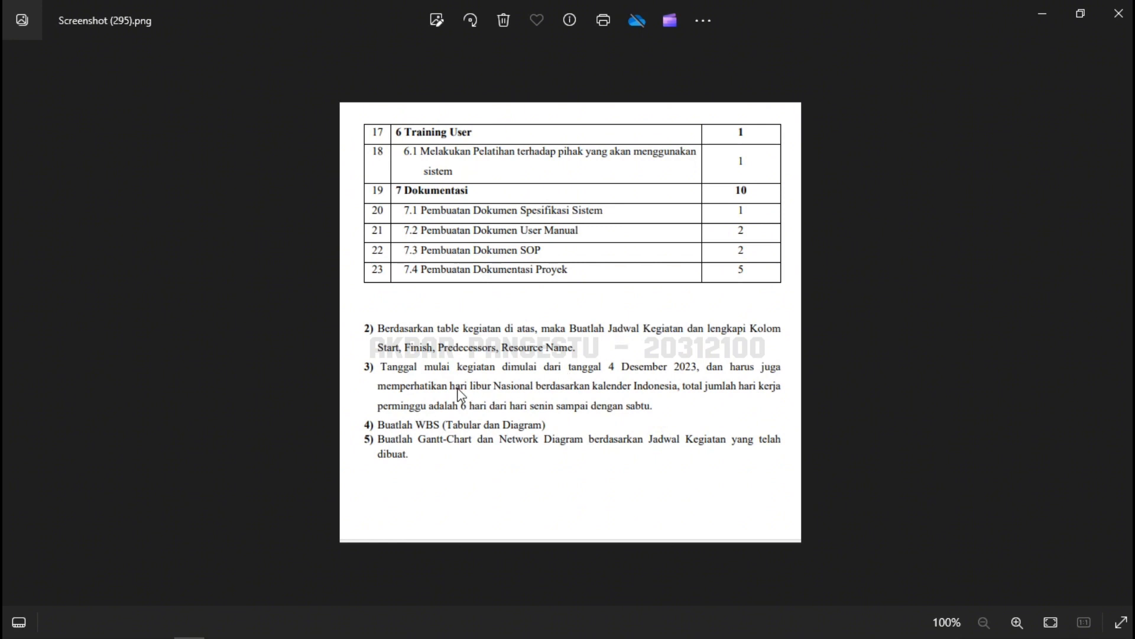
{"action": "key", "text": "Right"}
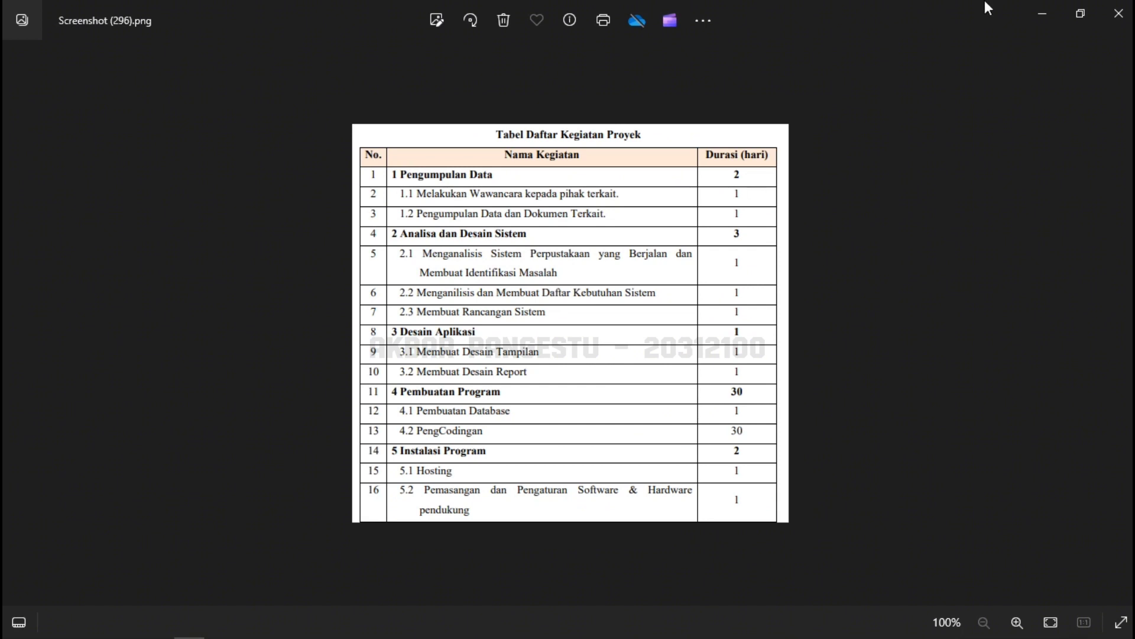
{"action": "mouse_move", "coordinate": [192, 632]}
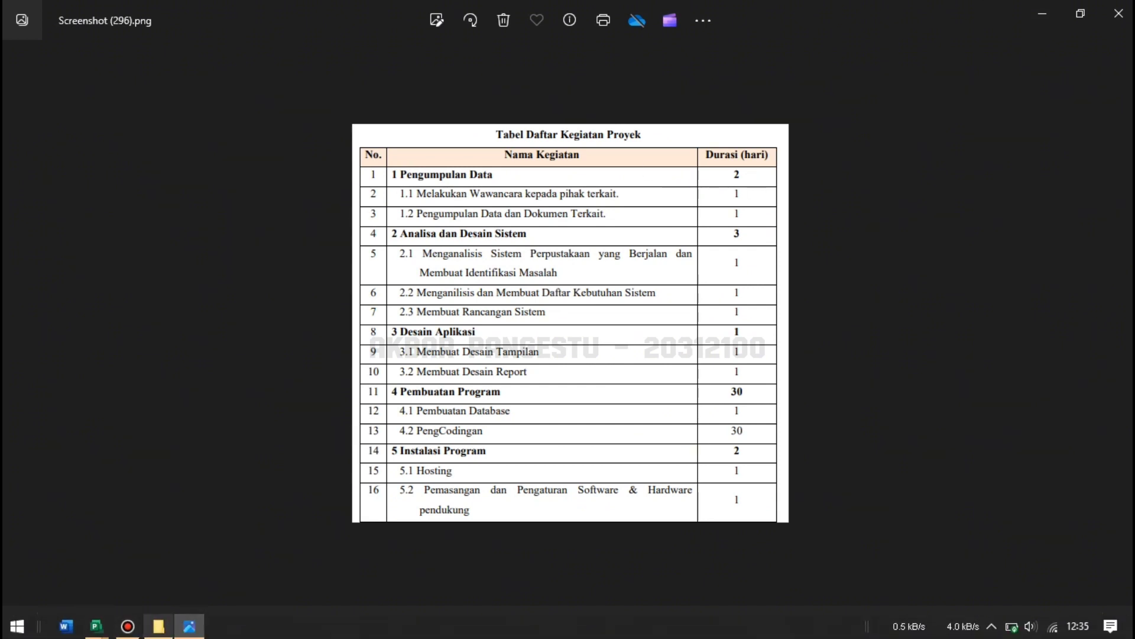
{"action": "mouse_move", "coordinate": [97, 628]}
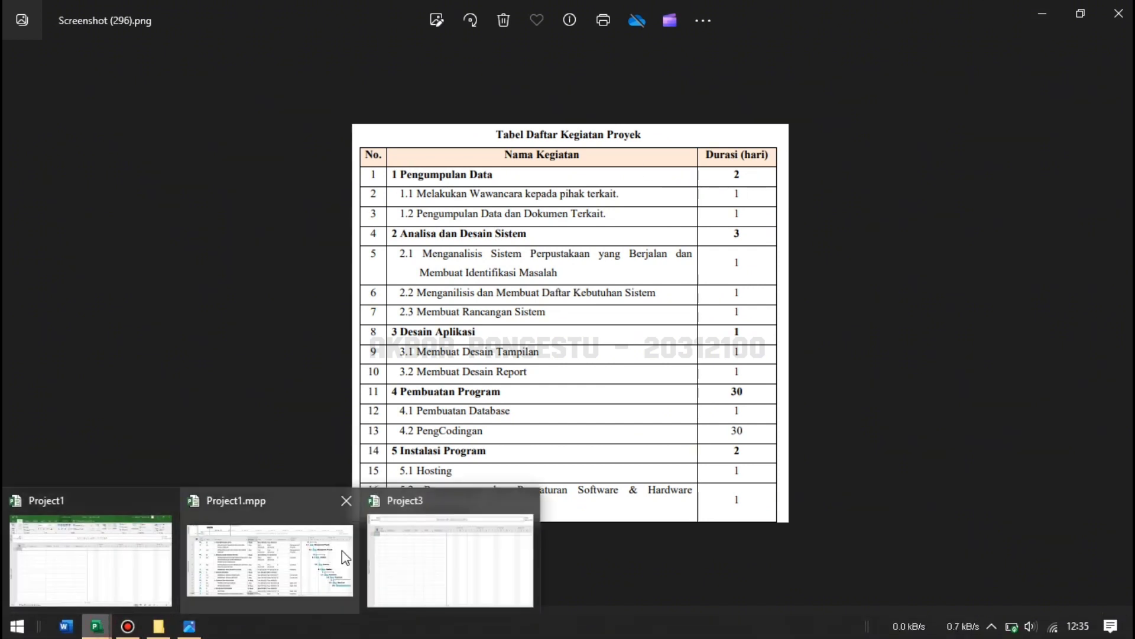
{"action": "mouse_move", "coordinate": [342, 550]}
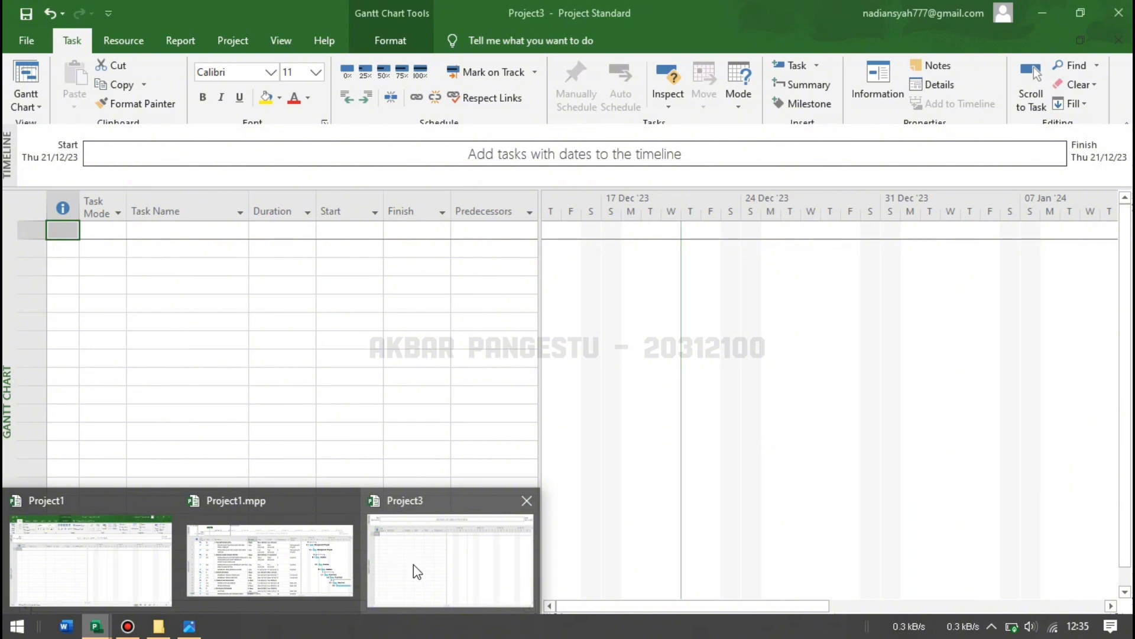
{"action": "left_click", "coordinate": [413, 564]}
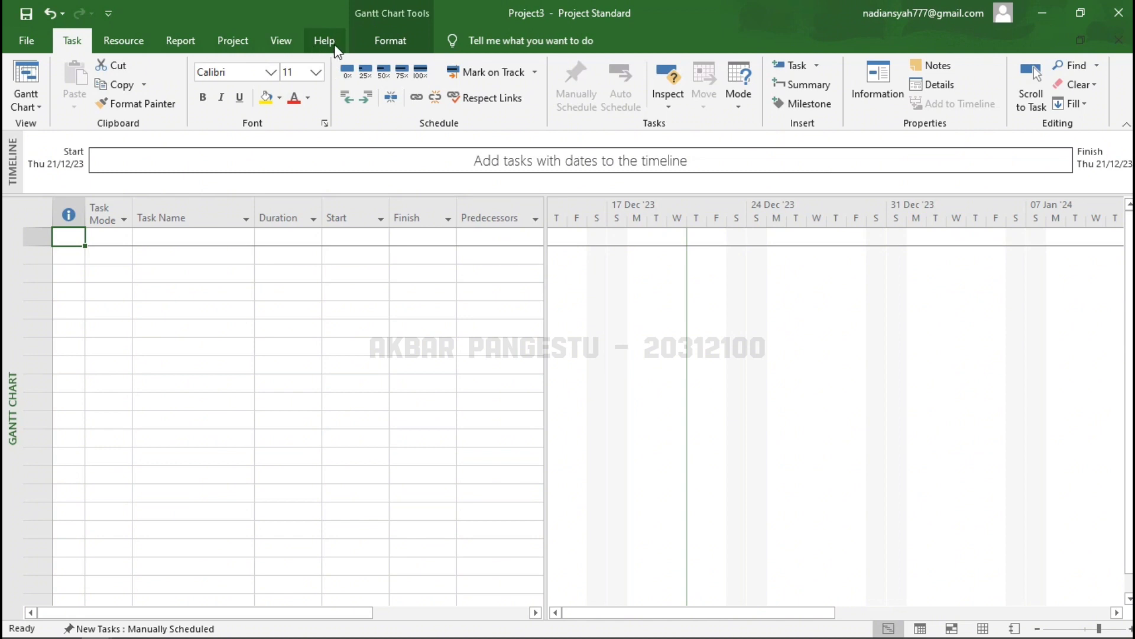
- Create a new base calendar named "Kalender baru" as a copy of the Baru calendar
{"action": "left_click", "coordinate": [123, 39]}
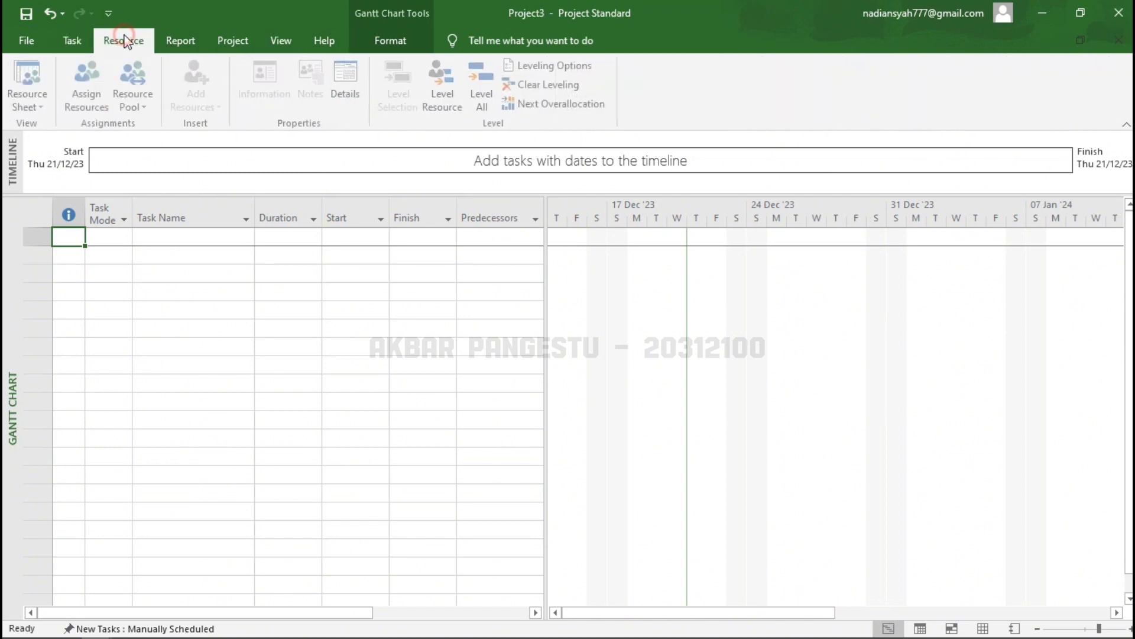
{"action": "left_click", "coordinate": [174, 40]}
{"action": "left_click", "coordinate": [220, 42]}
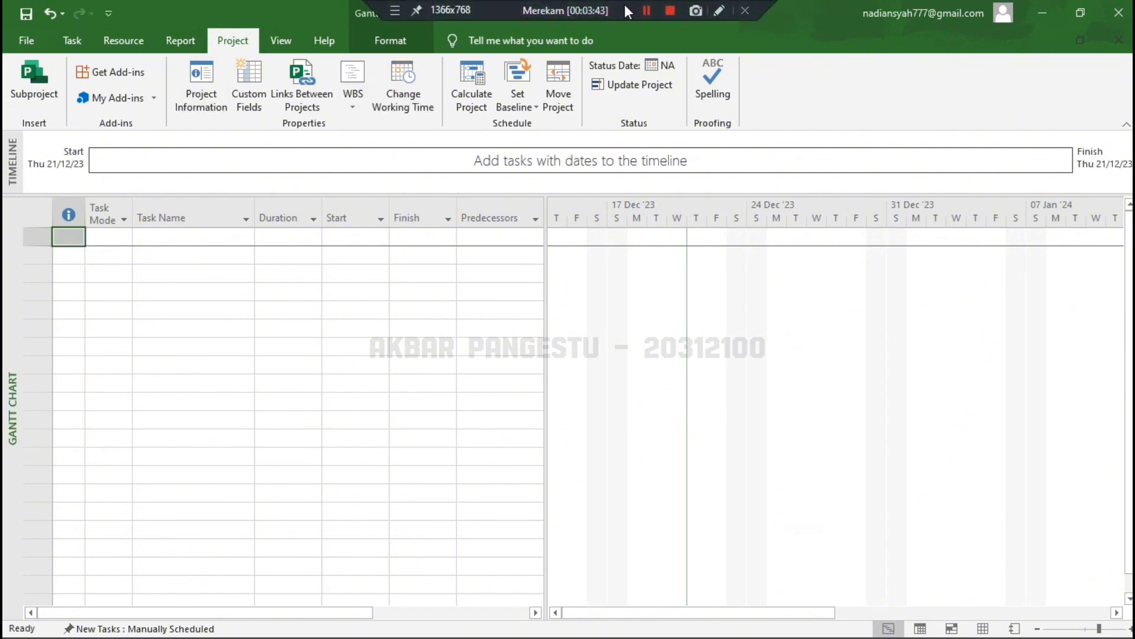
{"action": "left_click", "coordinate": [414, 96]}
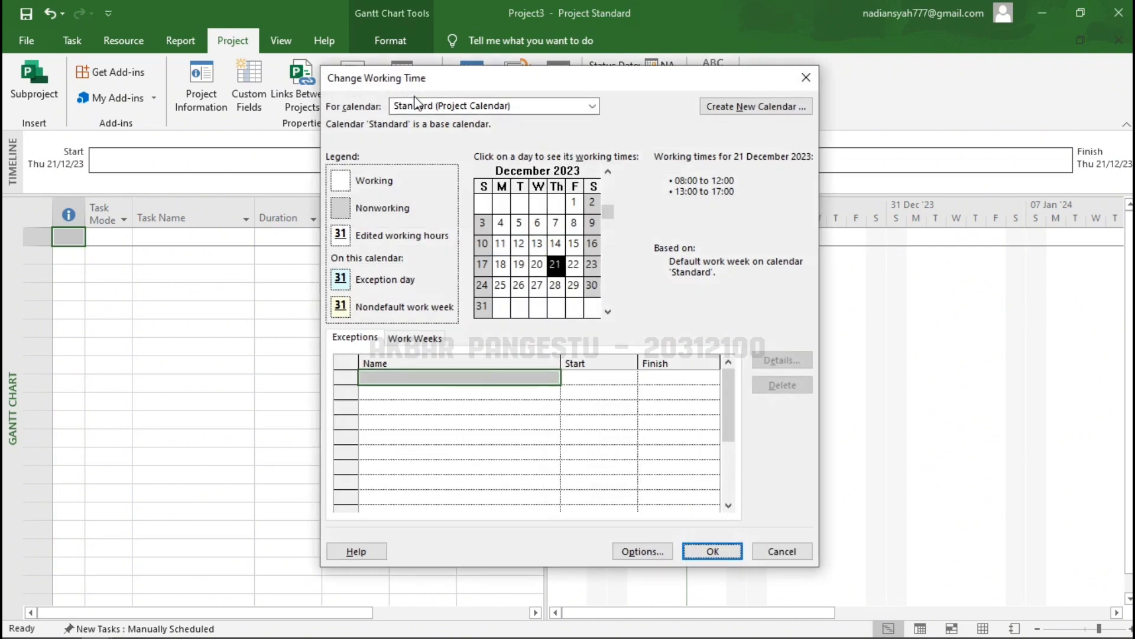
{"action": "left_click", "coordinate": [557, 115]}
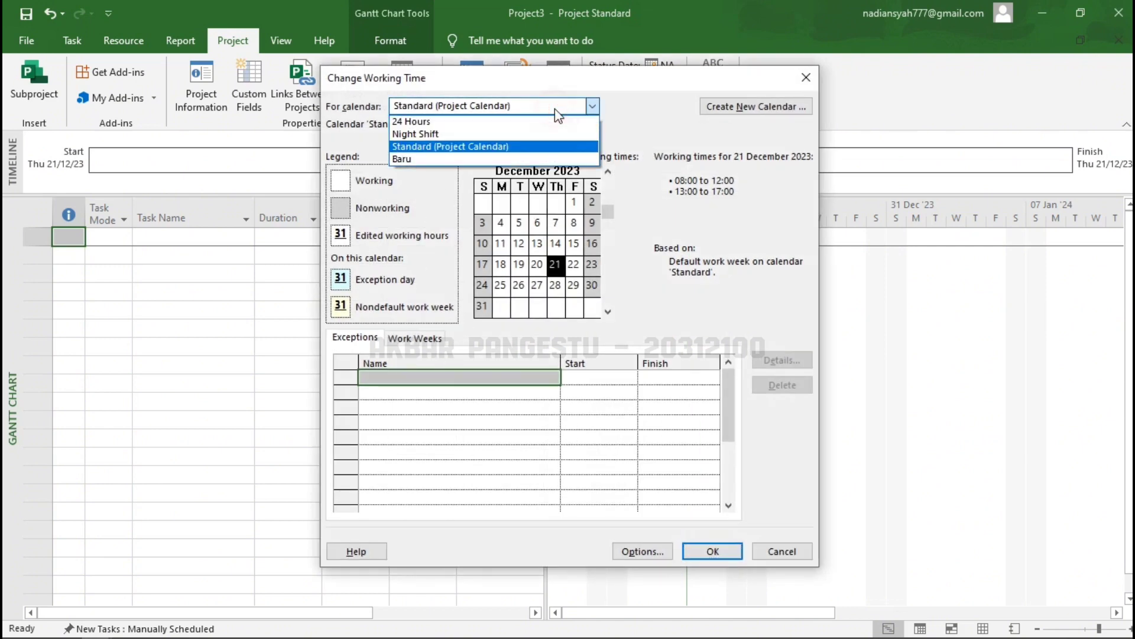
{"action": "left_click", "coordinate": [499, 155]}
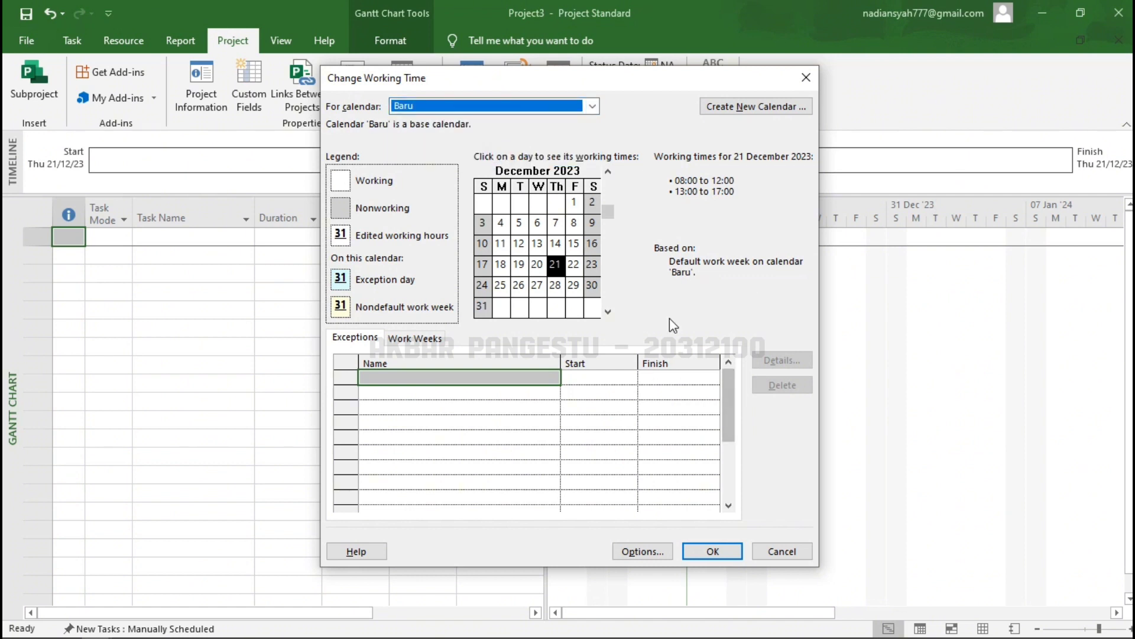
{"action": "left_click", "coordinate": [722, 108]}
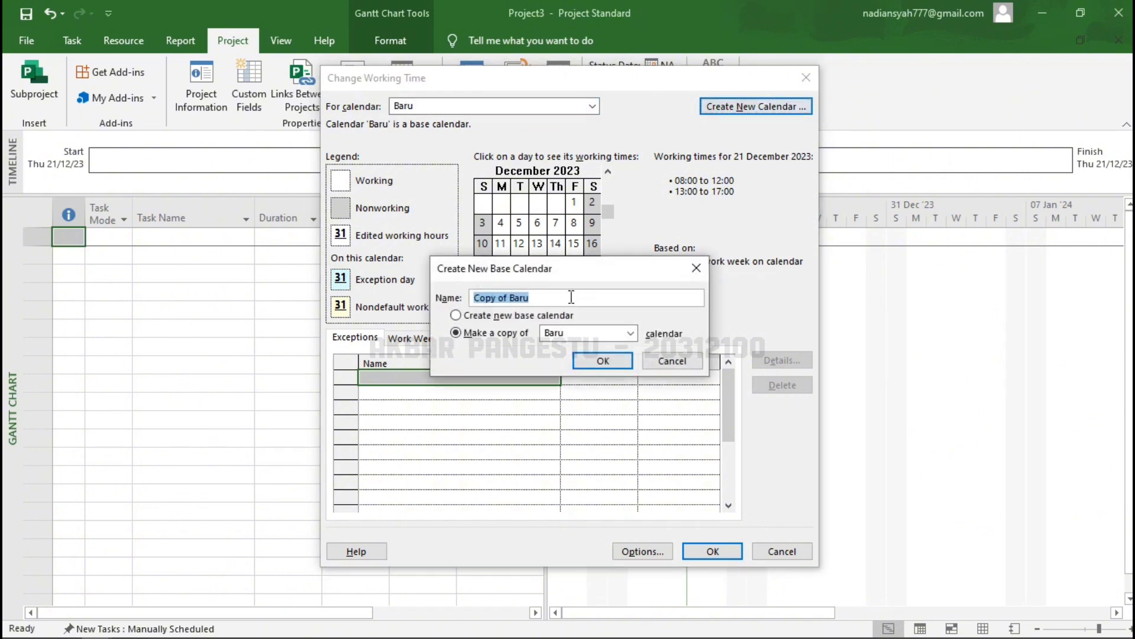
{"action": "key", "text": "BackSpace"}
{"action": "left_click", "coordinate": [613, 360]}
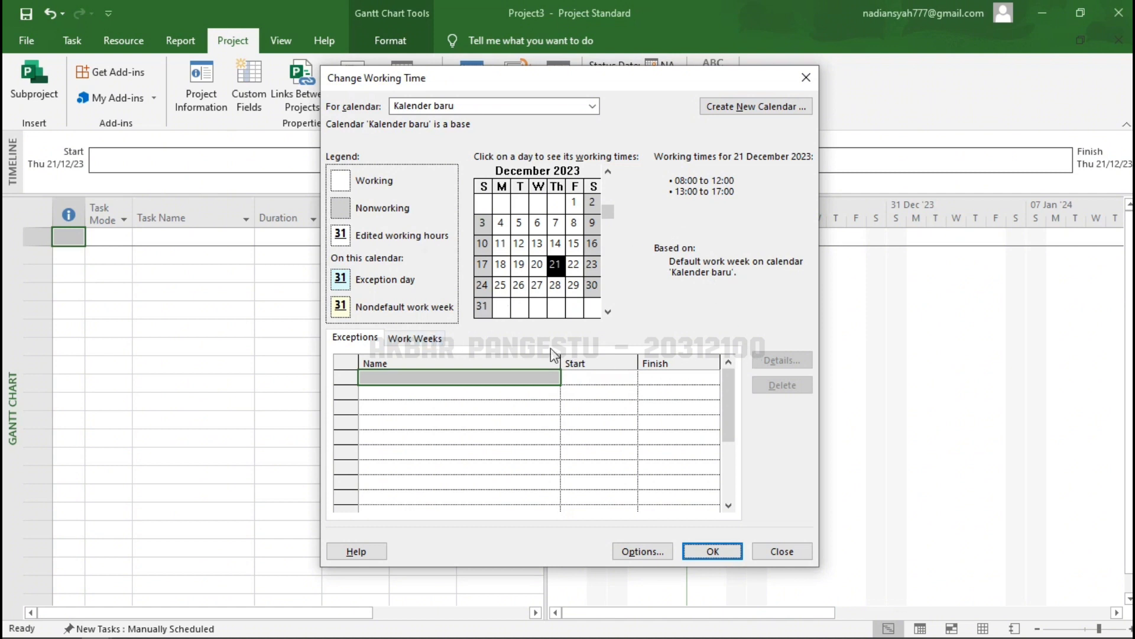
- In the calendar's default work week, set Monday through Saturday to specific working times of 08:00–12:00 and 13:00–17:00
{"action": "left_click", "coordinate": [427, 339]}
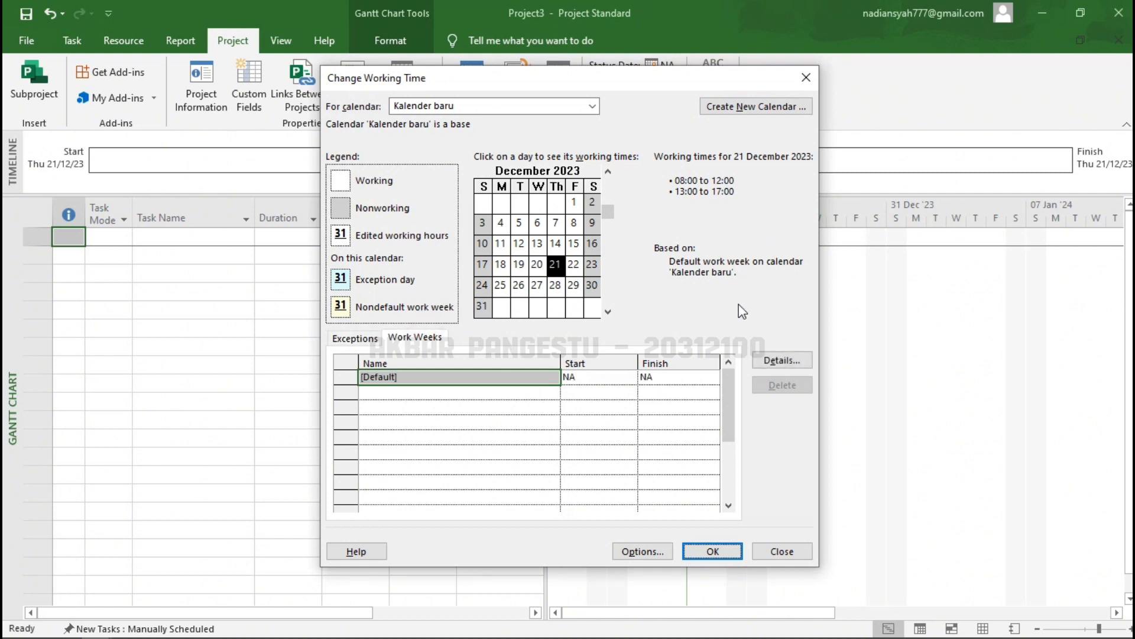
{"action": "left_click", "coordinate": [782, 360]}
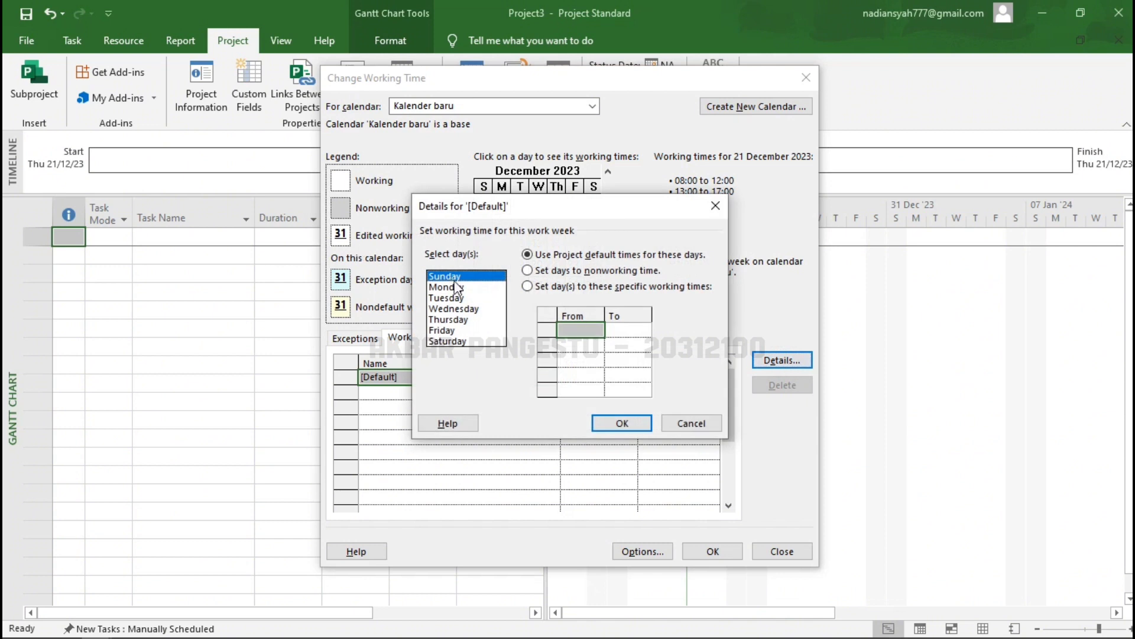
{"action": "left_click", "coordinate": [476, 288]}
{"action": "left_click_drag", "start_coordinate": [476, 283], "coordinate": [477, 349]}
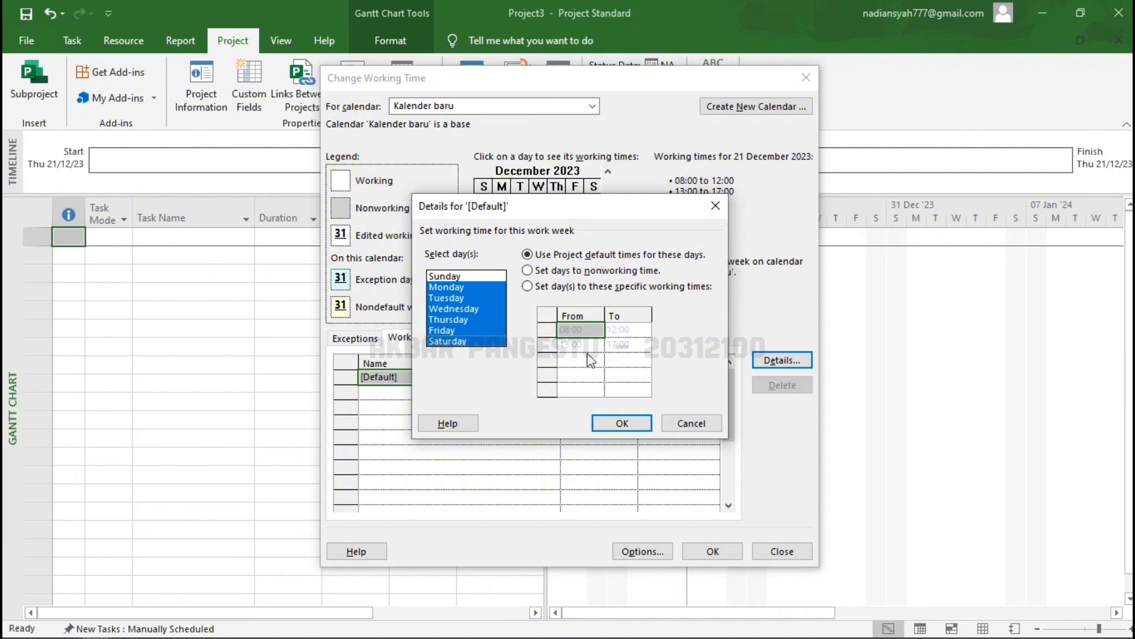
{"action": "left_click", "coordinate": [598, 287]}
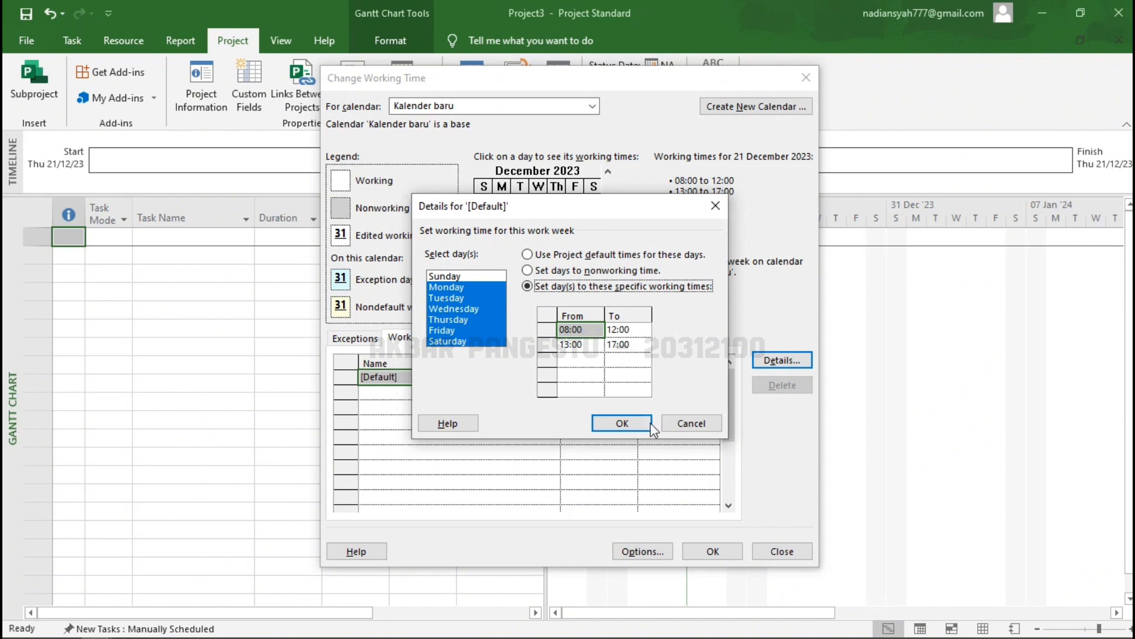
{"action": "left_click", "coordinate": [626, 423]}
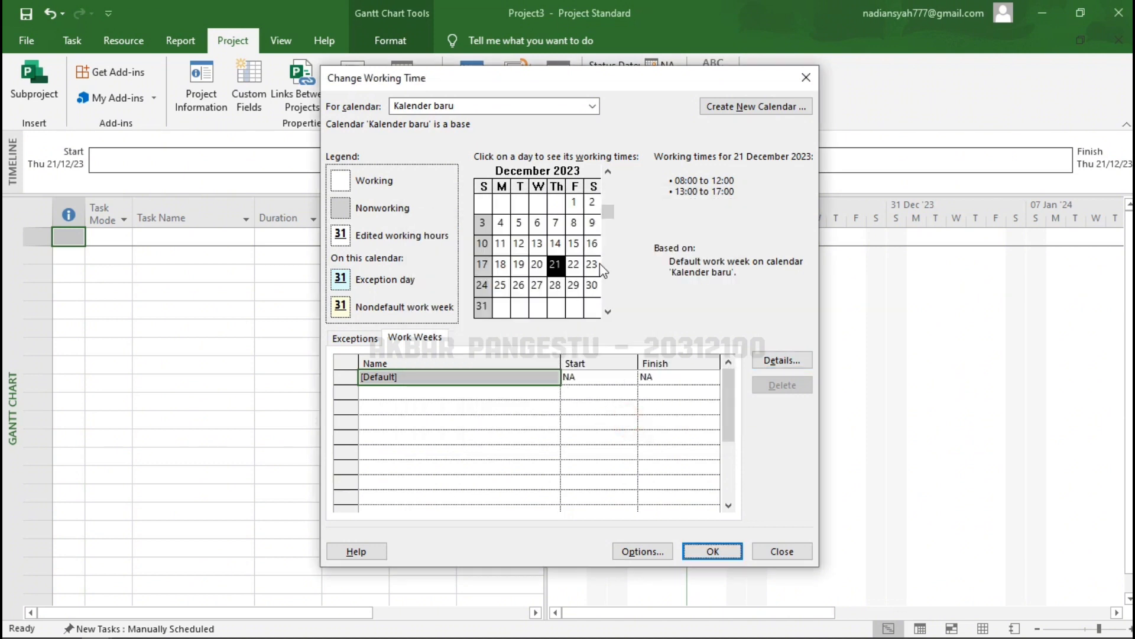
- Add a calendar exception named "Libur Natal" from 25/12/2023 to 26/12/2023
{"action": "left_click", "coordinate": [359, 340]}
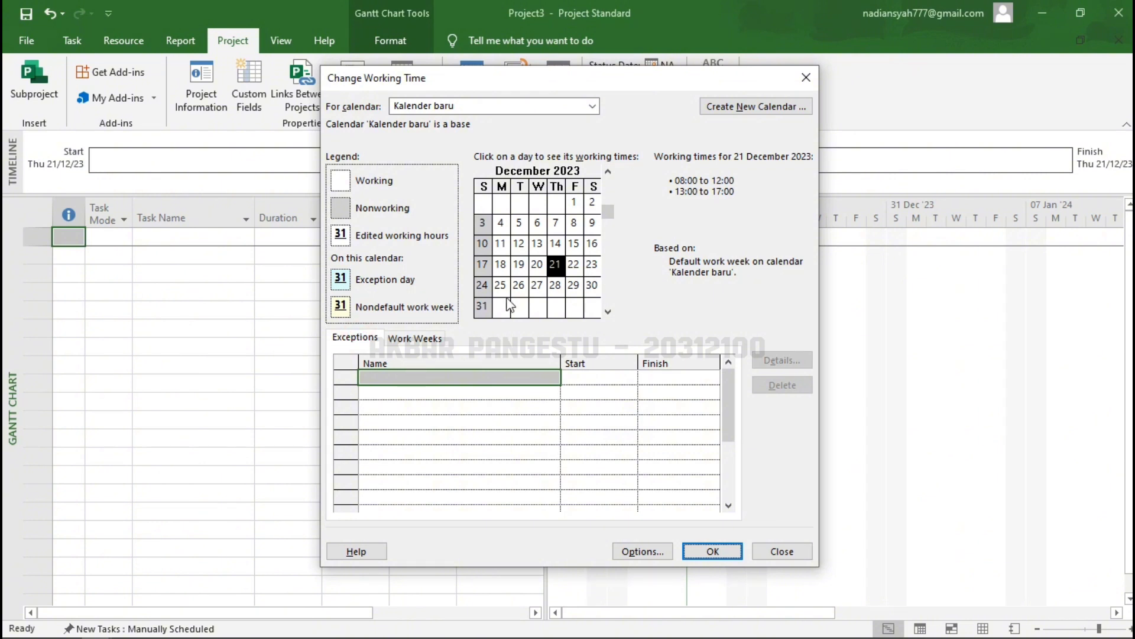
{"action": "left_click", "coordinate": [406, 379]}
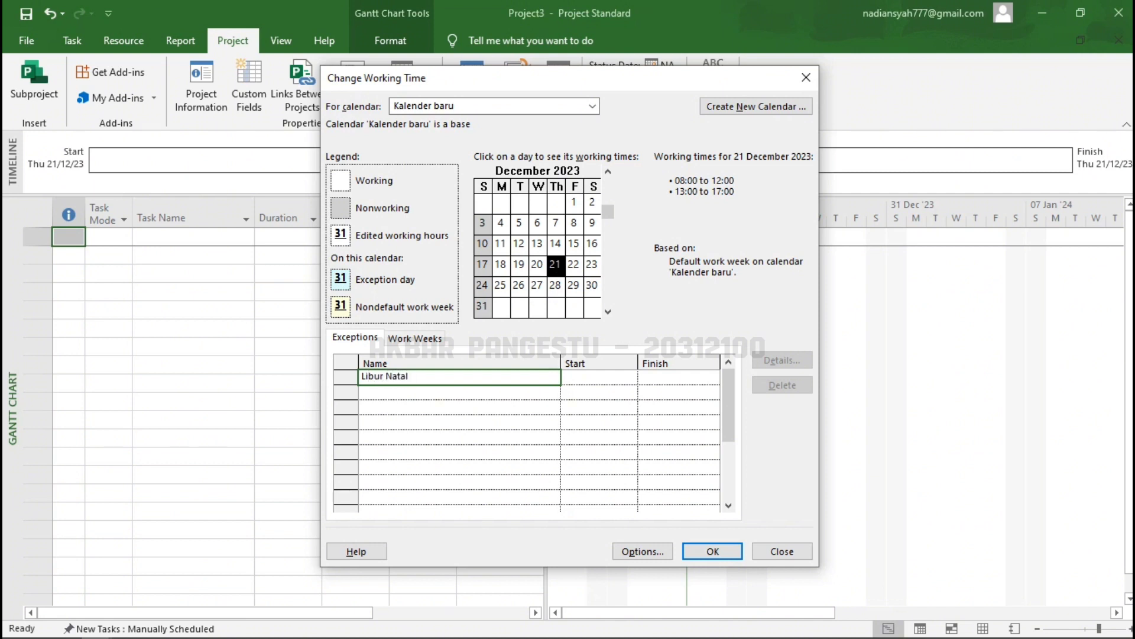
{"action": "left_click", "coordinate": [600, 378]}
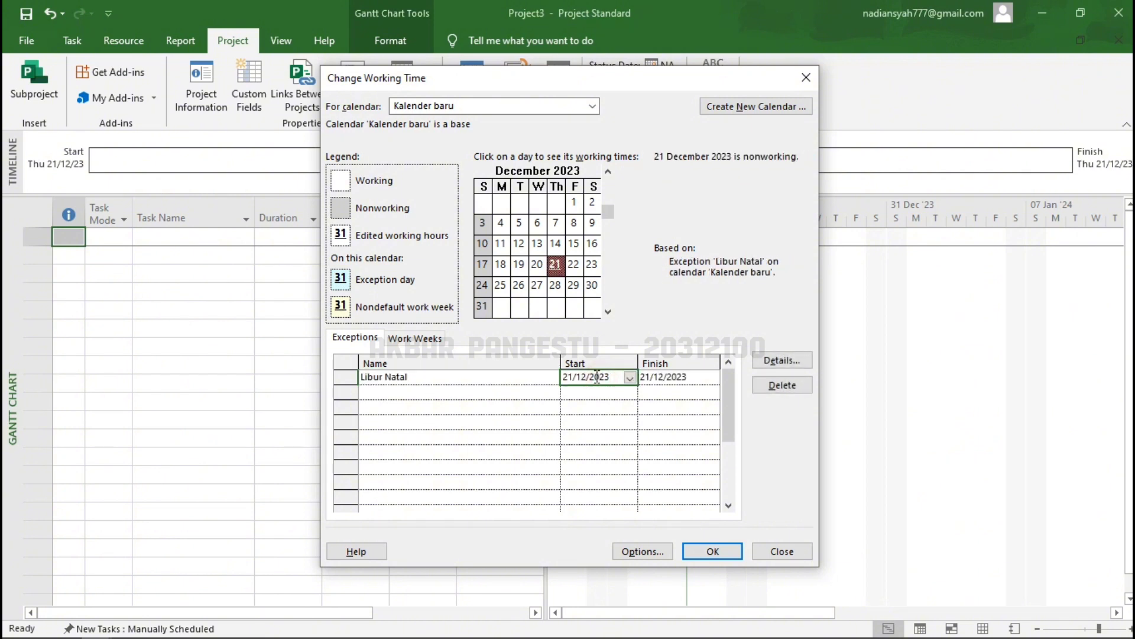
{"action": "left_click", "coordinate": [628, 380]}
{"action": "left_click", "coordinate": [520, 466]}
{"action": "left_click", "coordinate": [666, 378]}
{"action": "left_click", "coordinate": [713, 377]}
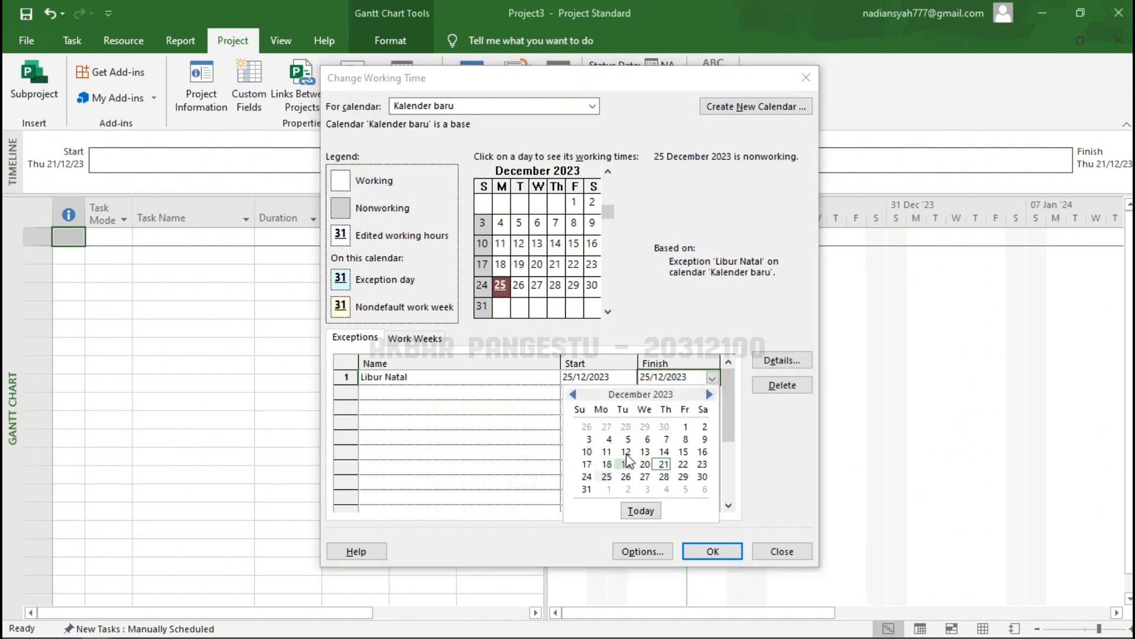
{"action": "left_click", "coordinate": [625, 476]}
{"action": "left_click", "coordinate": [515, 402]}
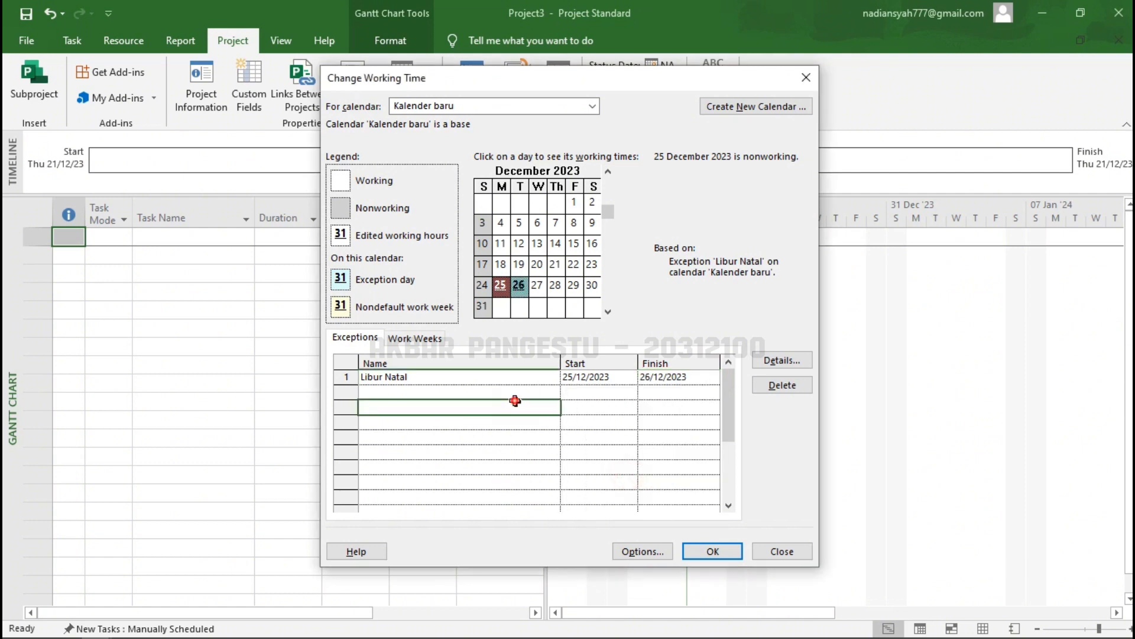
- Add a calendar exception named "Libur Tahun Baru" starting and finishing on 01/01/2024, and save the working time changes
{"action": "left_click", "coordinate": [413, 392]}
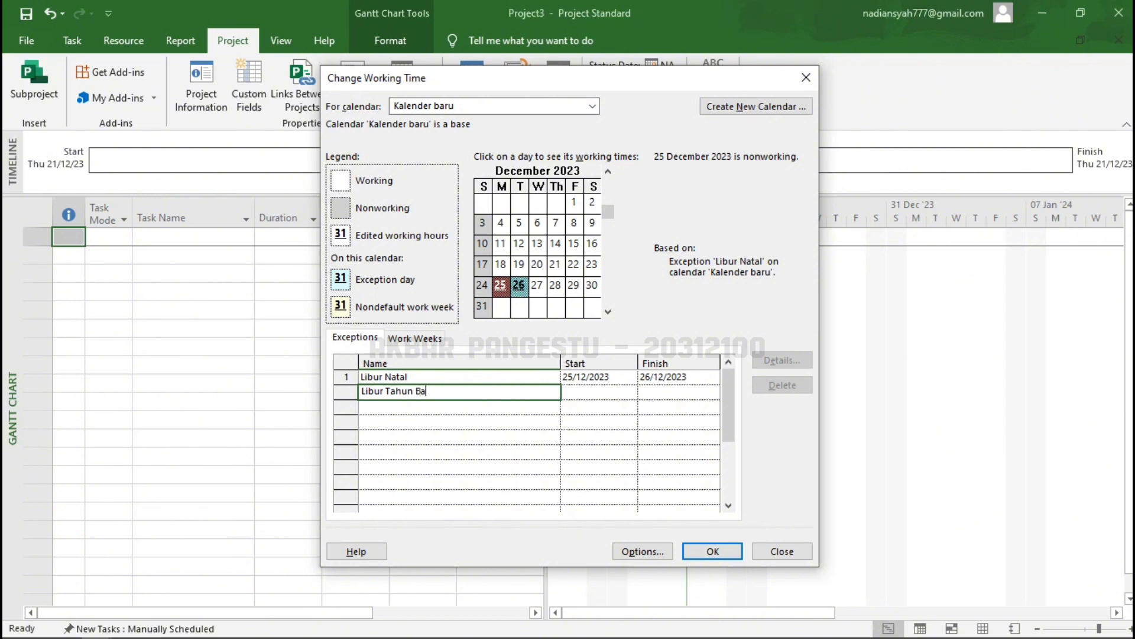
{"action": "left_click", "coordinate": [609, 392]}
{"action": "left_click", "coordinate": [631, 392]}
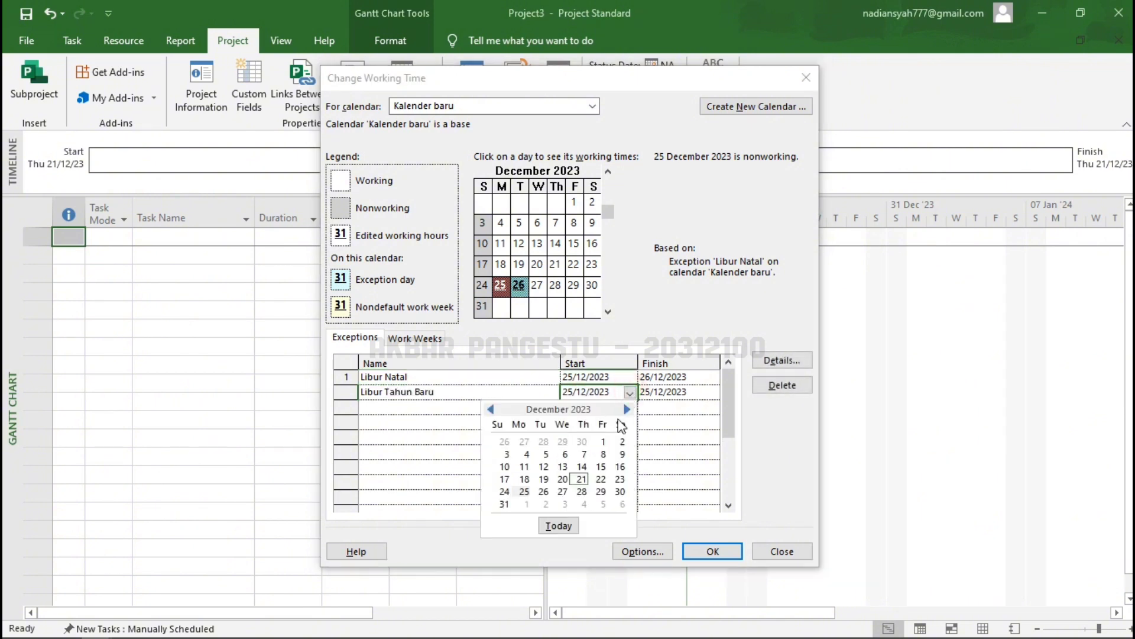
{"action": "left_click", "coordinate": [627, 409]}
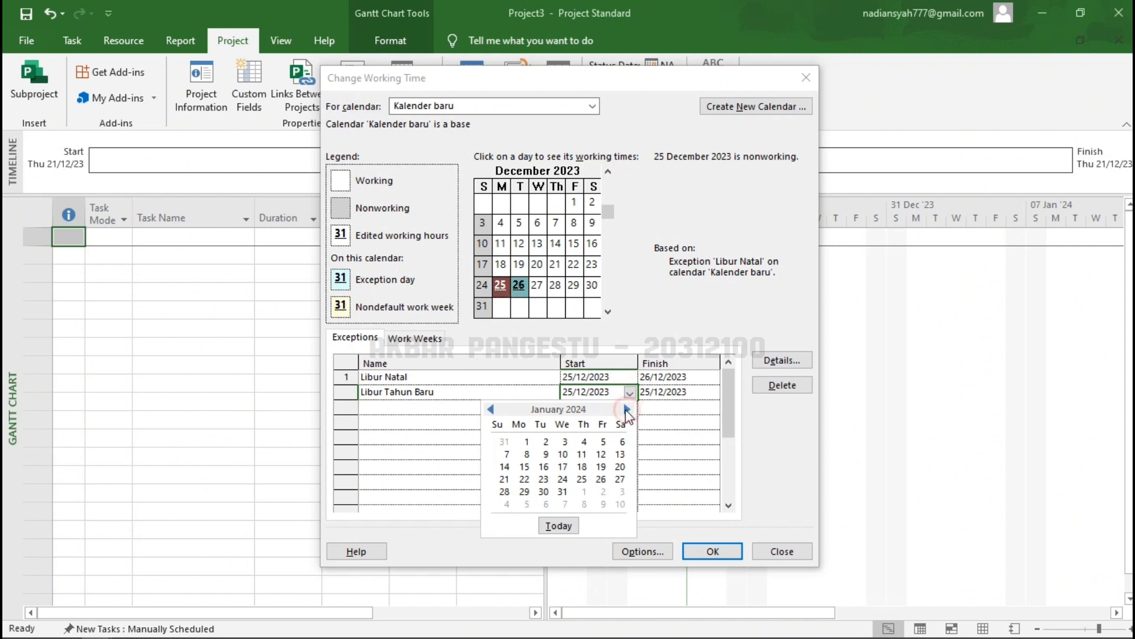
{"action": "left_click", "coordinate": [527, 441]}
{"action": "left_click", "coordinate": [692, 393]}
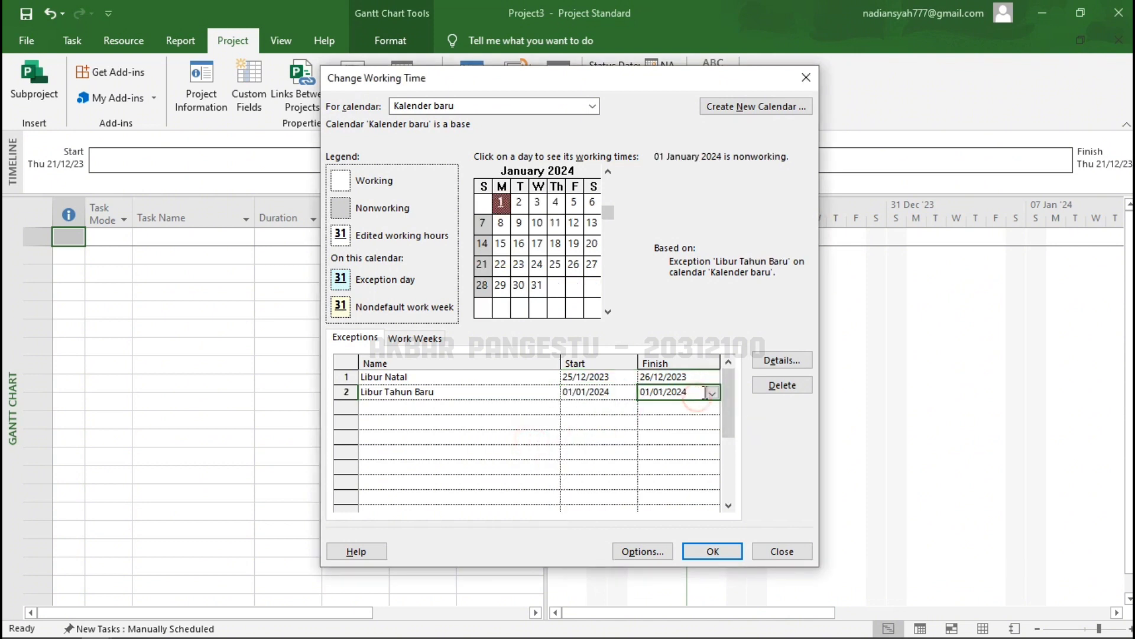
{"action": "left_click", "coordinate": [712, 393]}
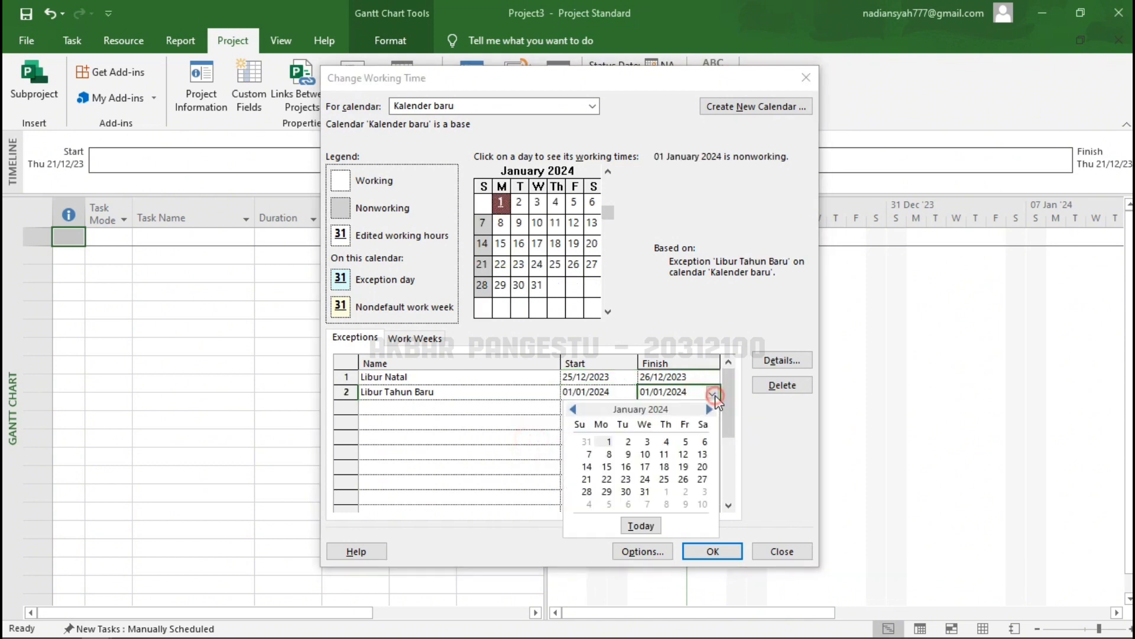
{"action": "left_click", "coordinate": [609, 442]}
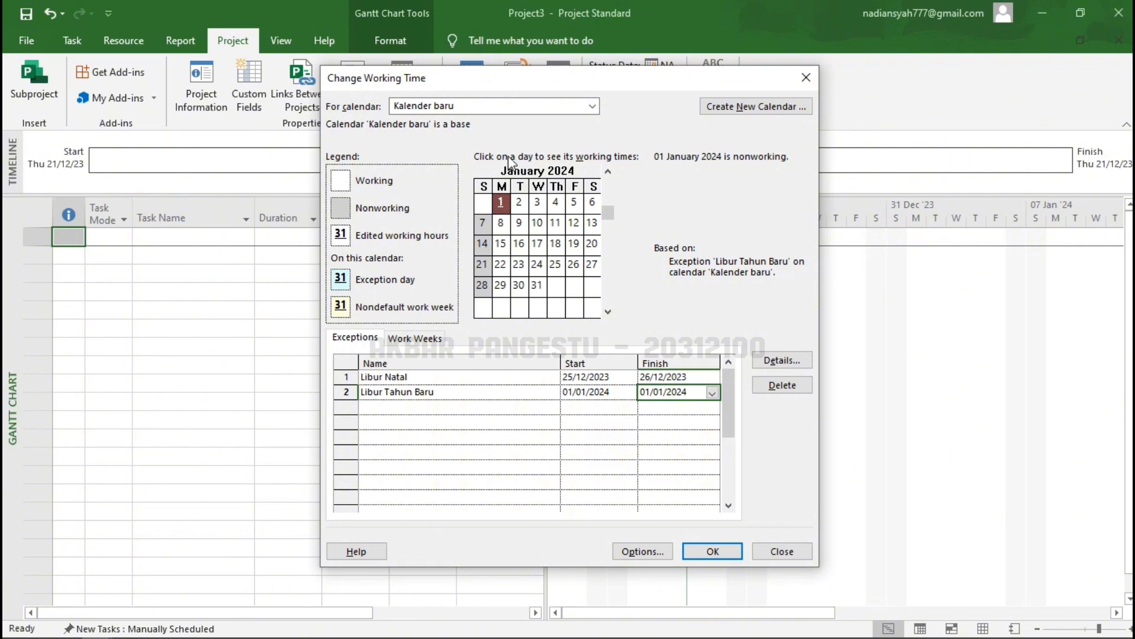
{"action": "left_click", "coordinate": [713, 550]}
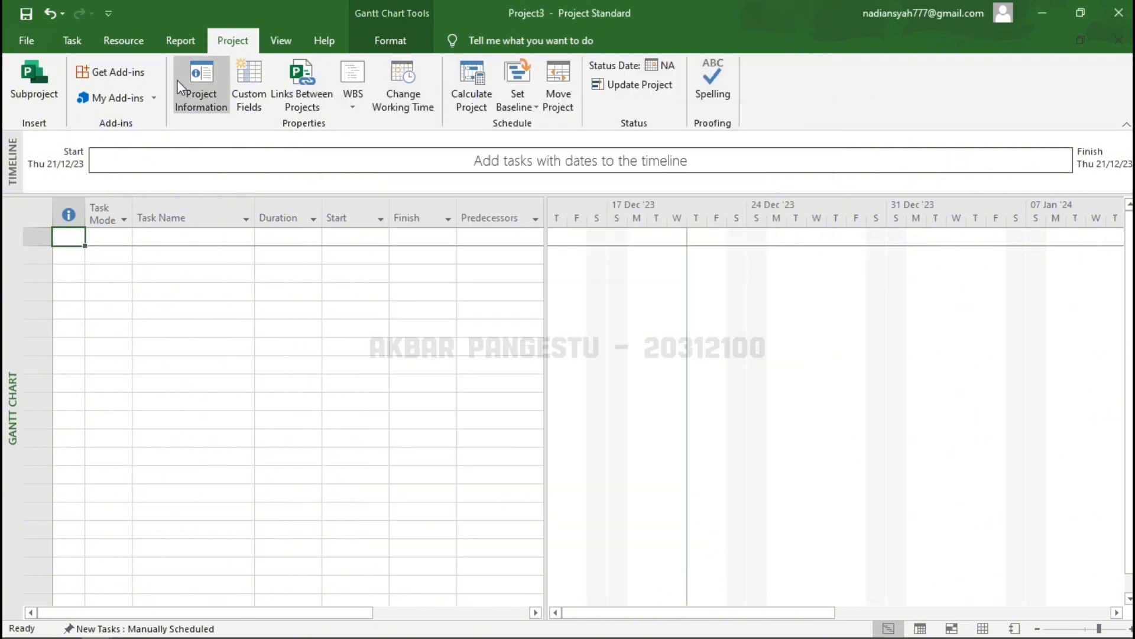
- Review the start date and calendar in the project information, and accept the dialog
{"action": "left_click", "coordinate": [203, 82]}
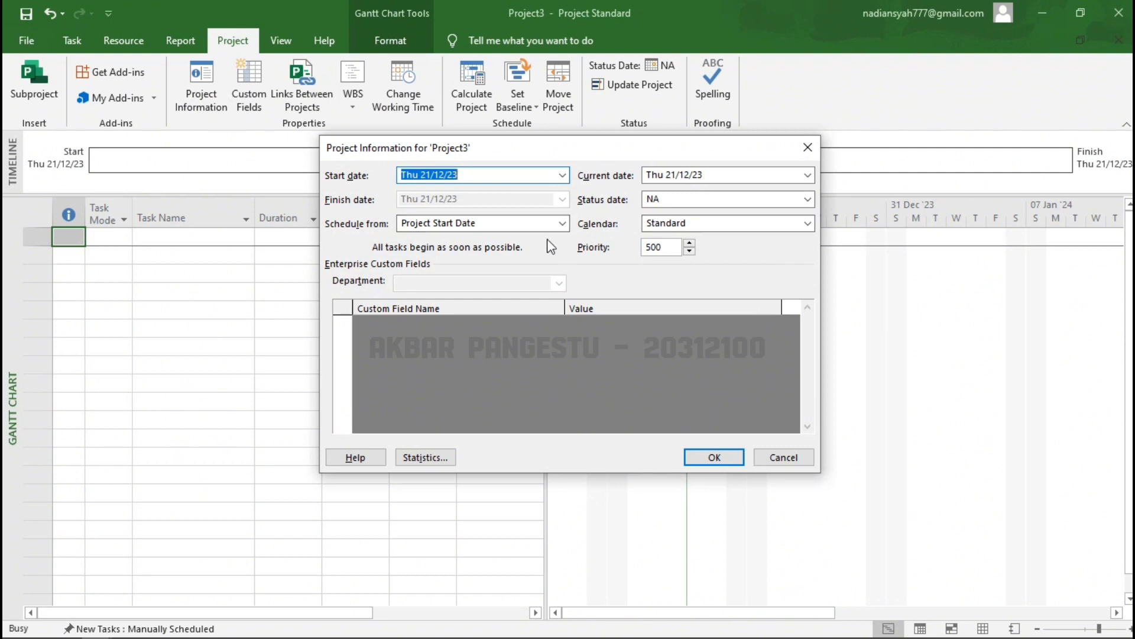
{"action": "left_click", "coordinate": [715, 457]}
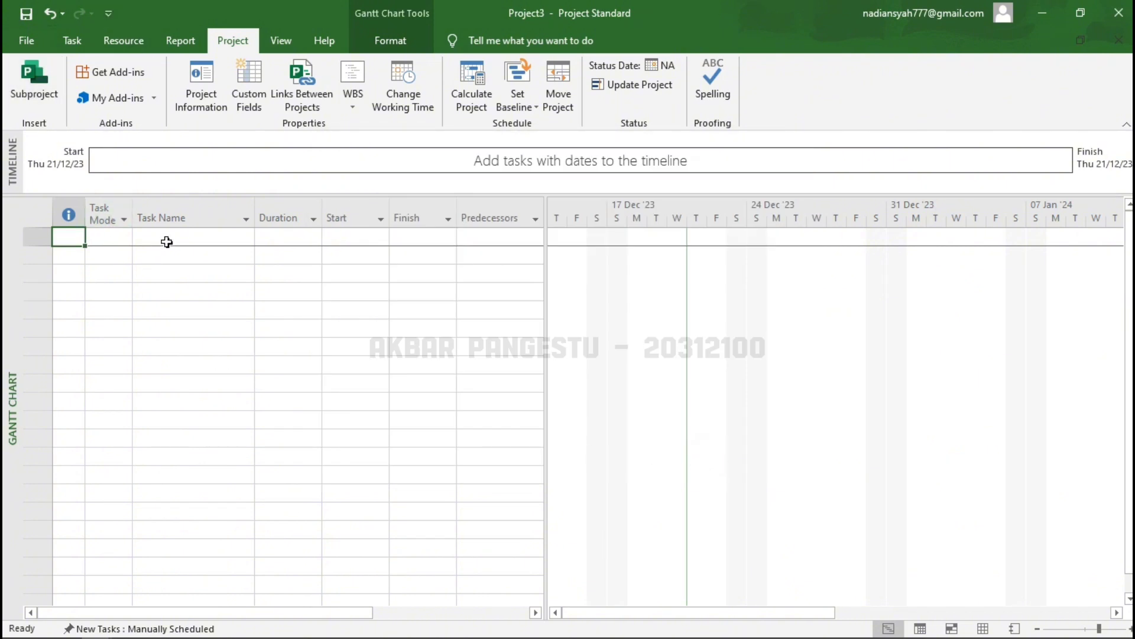
{"action": "left_click", "coordinate": [71, 38]}
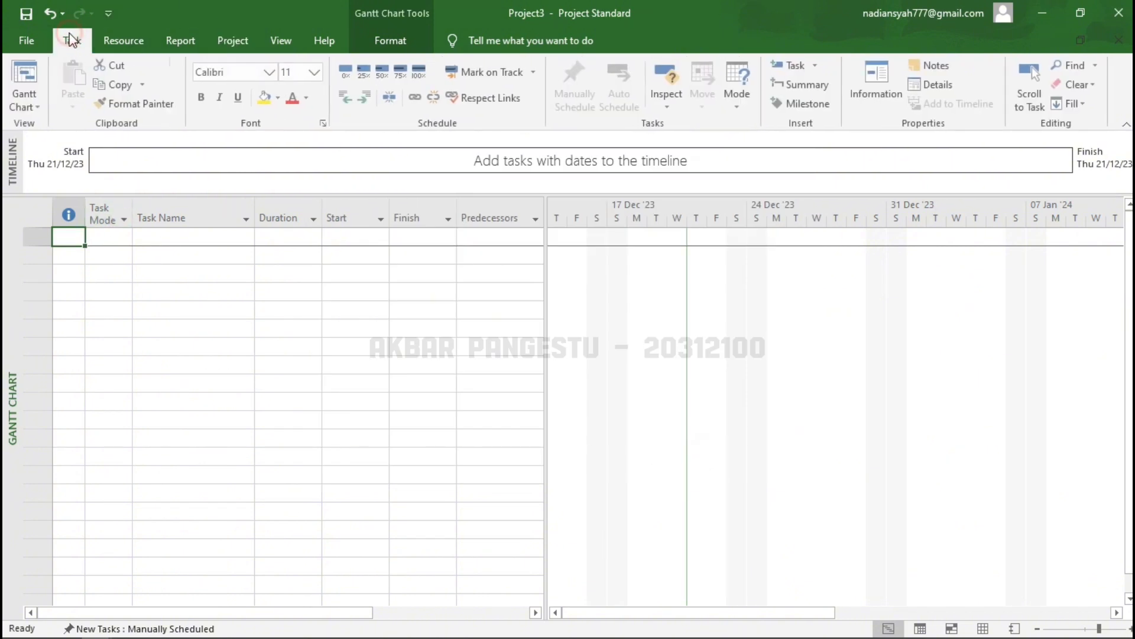
{"action": "left_click", "coordinate": [236, 45]}
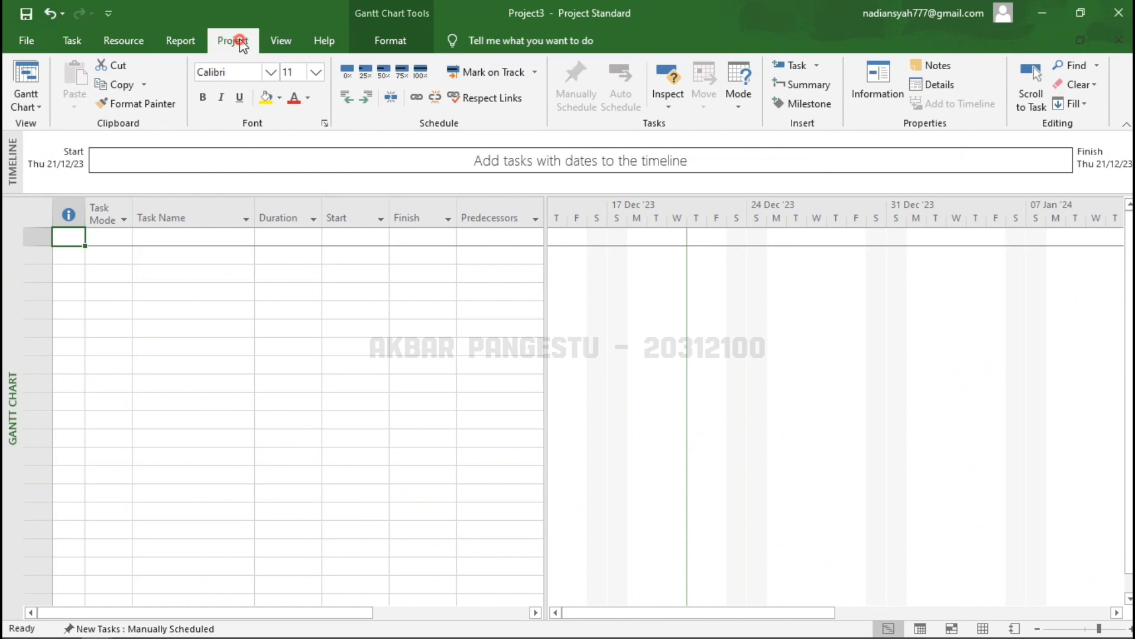
{"action": "left_click", "coordinate": [68, 40]}
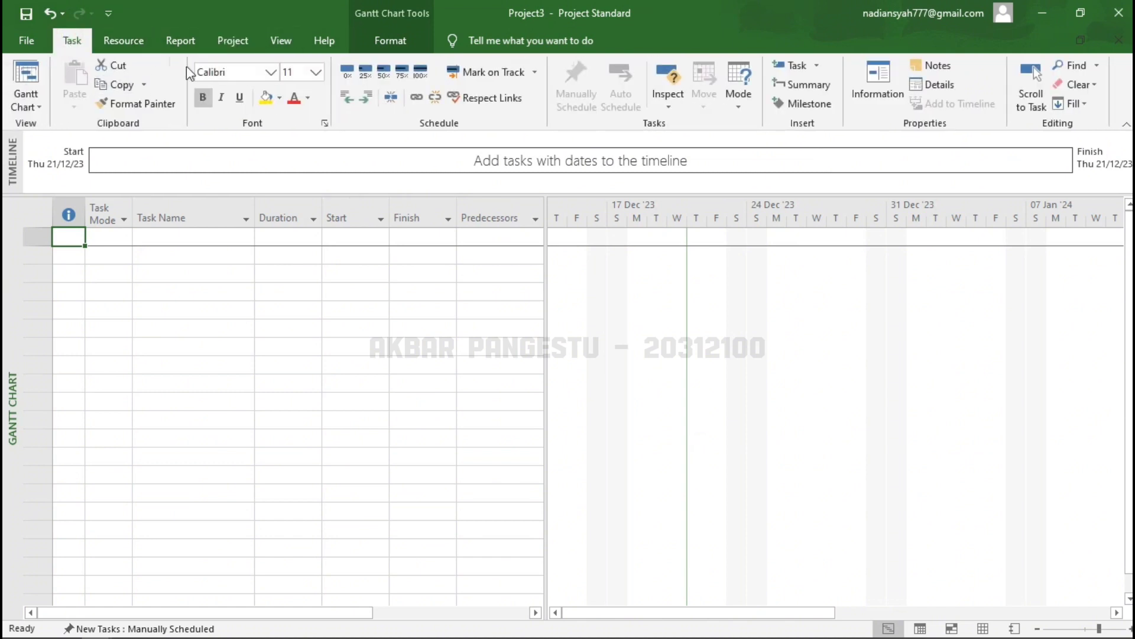
{"action": "left_click", "coordinate": [182, 234]}
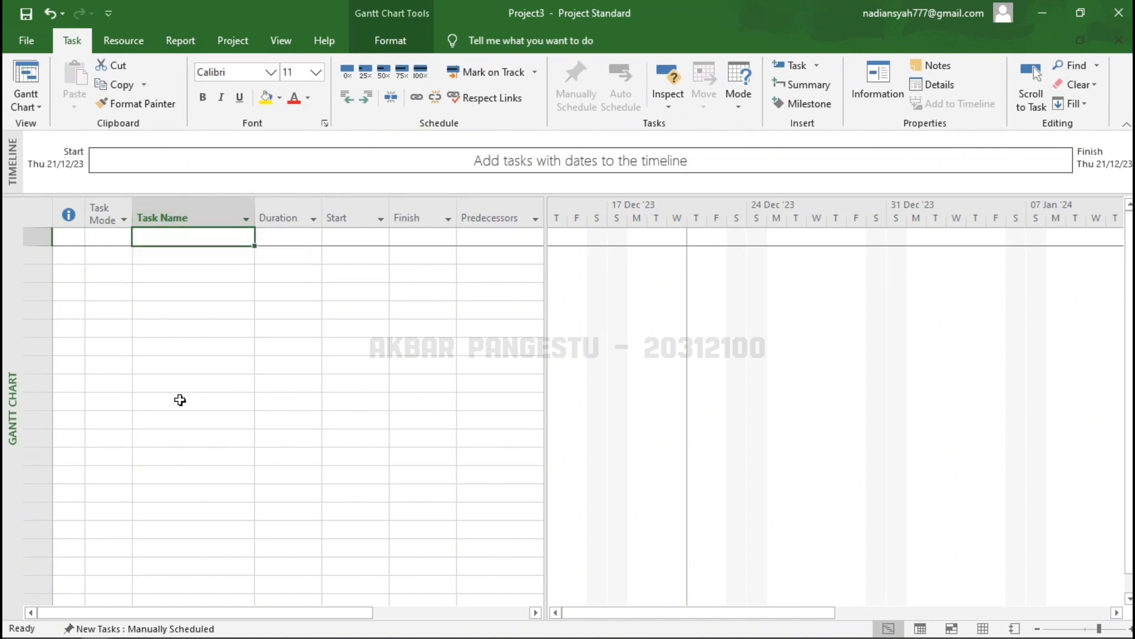
{"action": "left_click", "coordinate": [104, 236]}
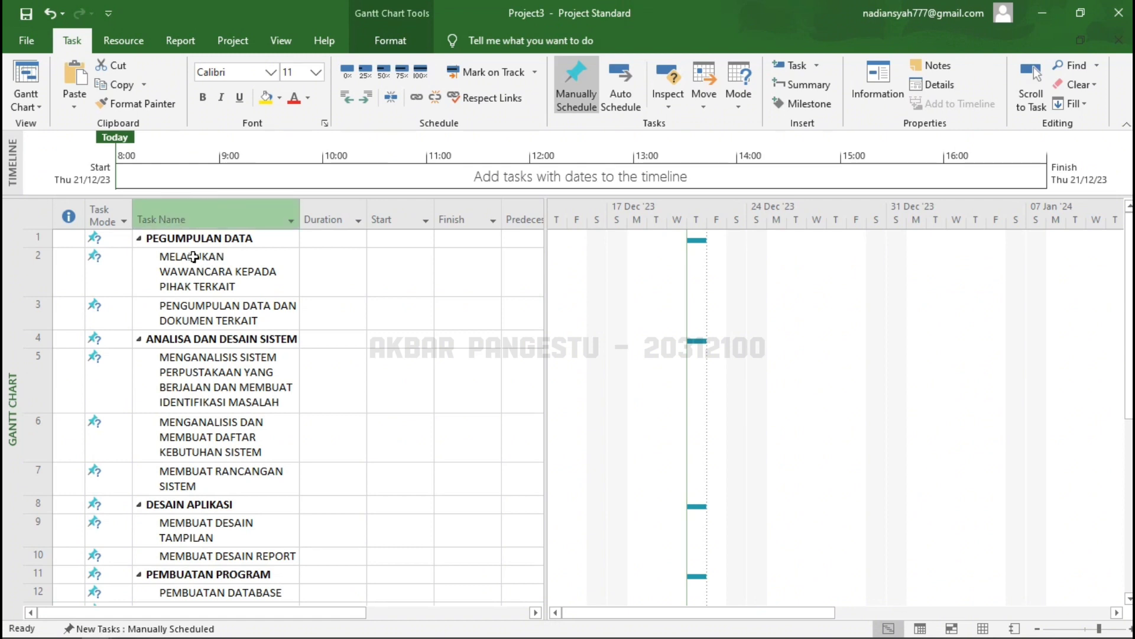
- Switch to Photos to check the activity names and durations in the project activity table, and return to the schedule
{"action": "mouse_move", "coordinate": [237, 638]}
{"action": "mouse_move", "coordinate": [189, 626]}
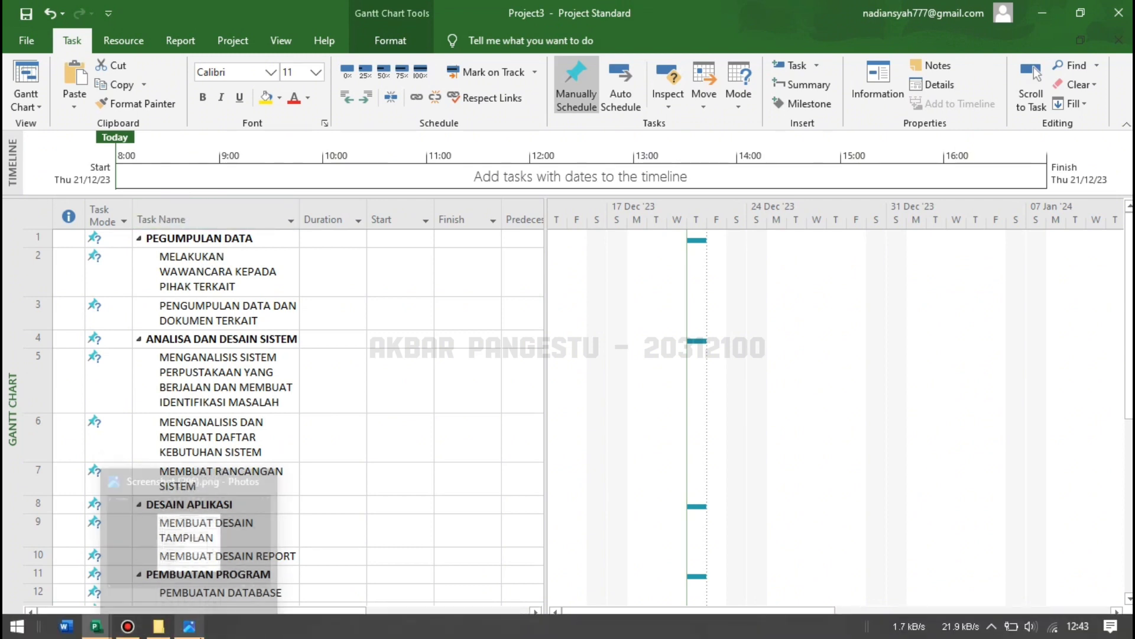
{"action": "left_click", "coordinate": [228, 550]}
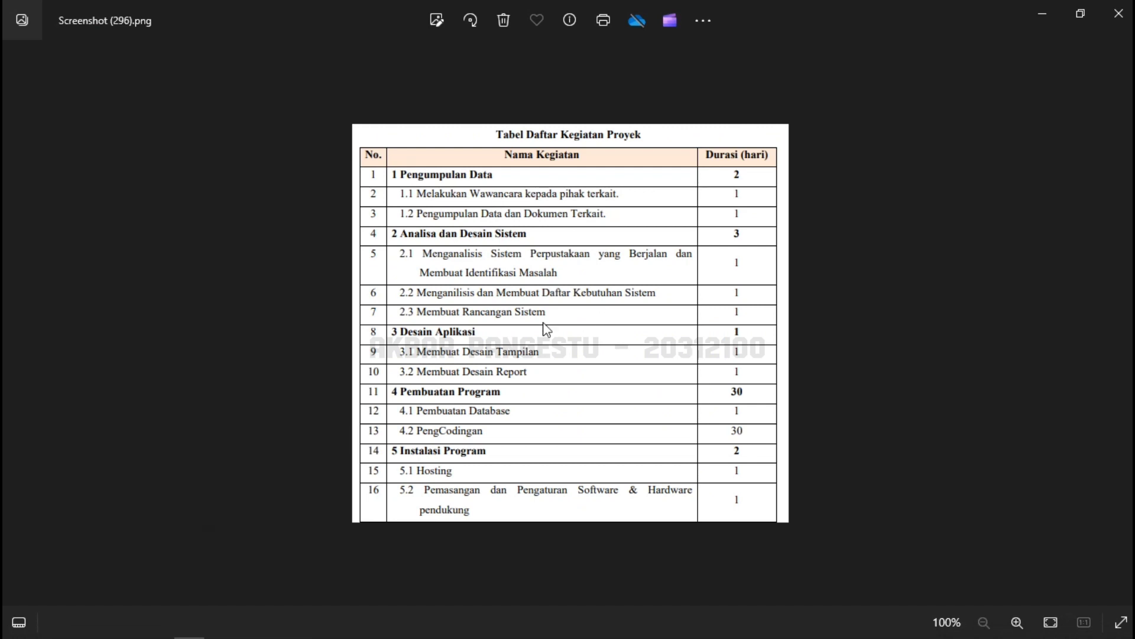
{"action": "left_click", "coordinate": [1043, 15]}
{"action": "left_click", "coordinate": [201, 275]}
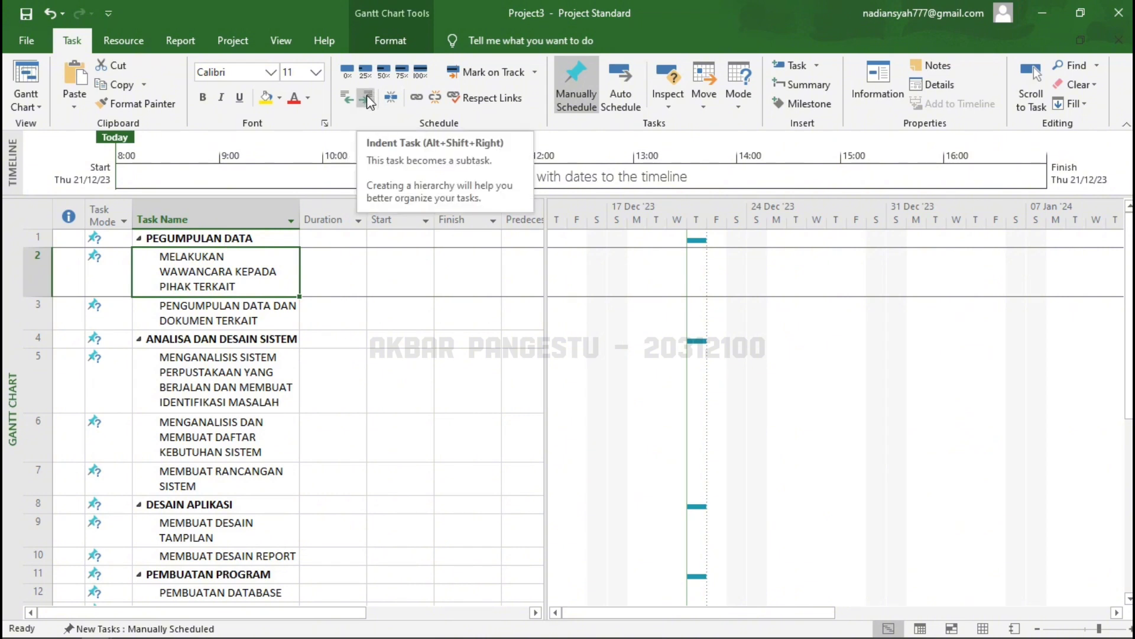
{"action": "left_click", "coordinate": [334, 272]}
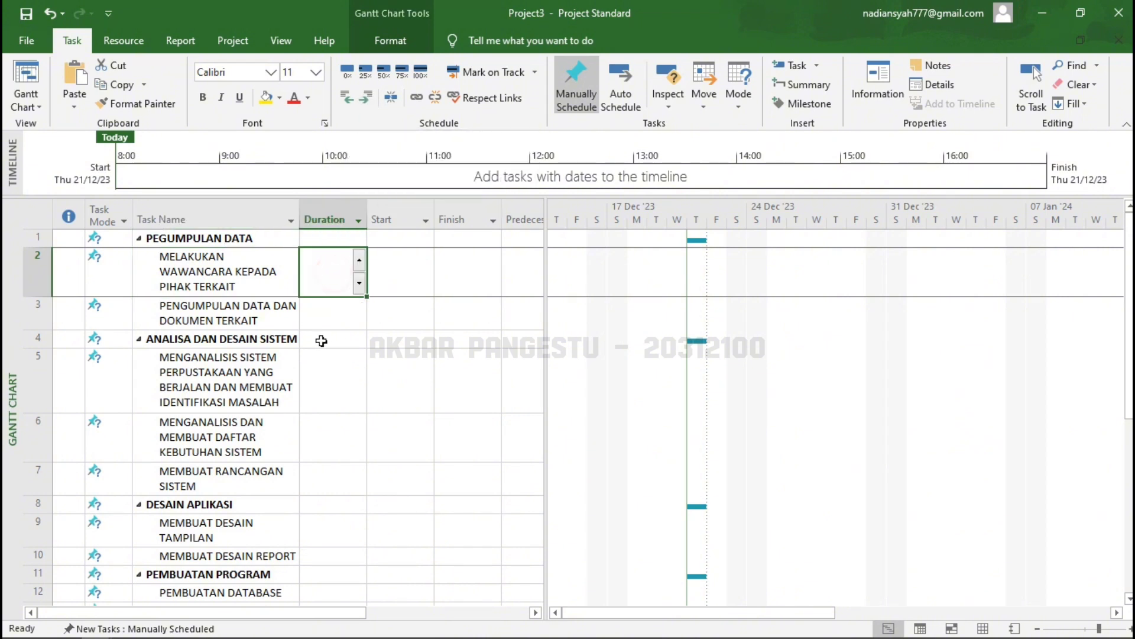
{"action": "scroll", "coordinate": [322, 343], "scroll_direction": "down", "scroll_amount": 6}
{"action": "scroll", "coordinate": [322, 344], "scroll_direction": "up", "scroll_amount": 6}
- Set the summary tasks PEGUMPULAN DATA, ANALISA DAN DESAIN SISTEM, DESAIN APLIKASI and PEMBUATAN PROGRAM to Auto Schedule
{"action": "left_click", "coordinate": [118, 239]}
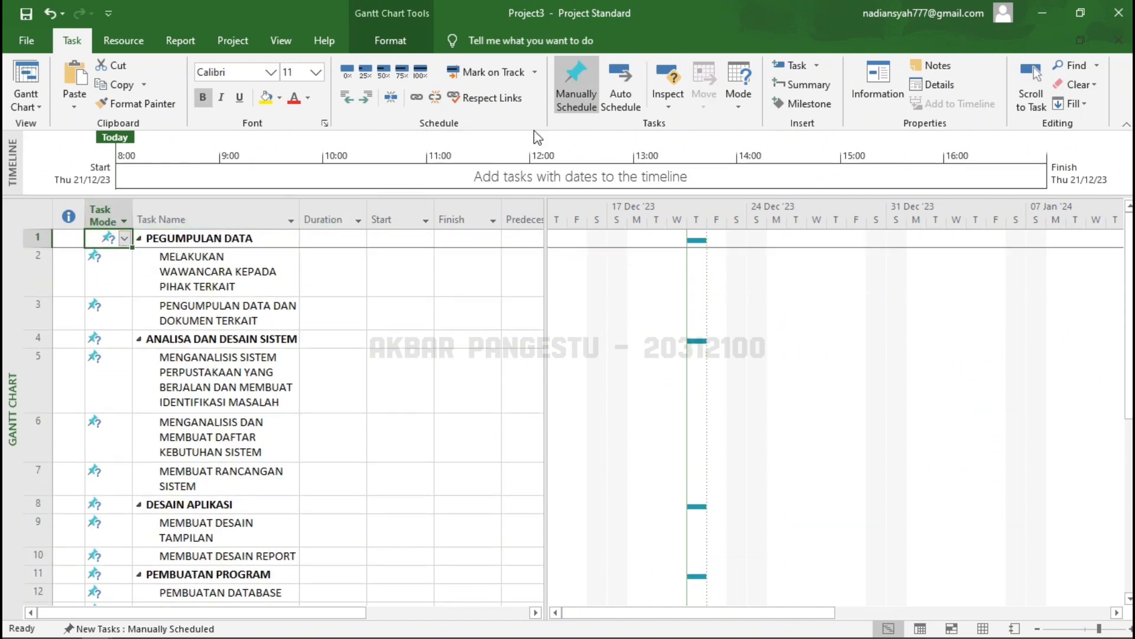
{"action": "left_click", "coordinate": [616, 77]}
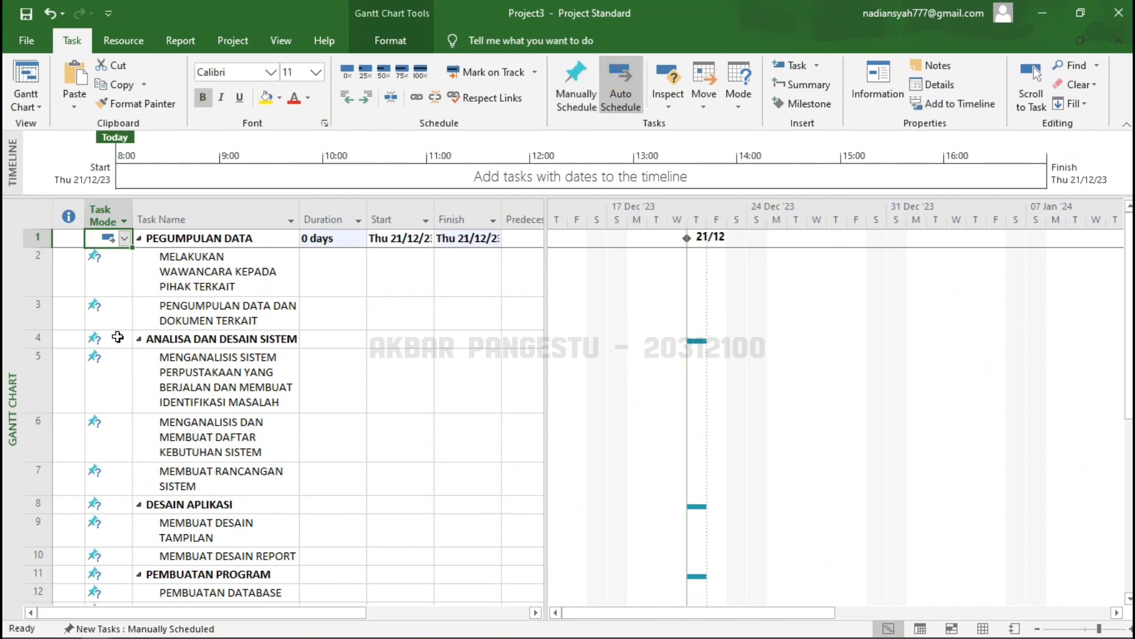
{"action": "left_click", "coordinate": [112, 336]}
{"action": "left_click", "coordinate": [622, 89]}
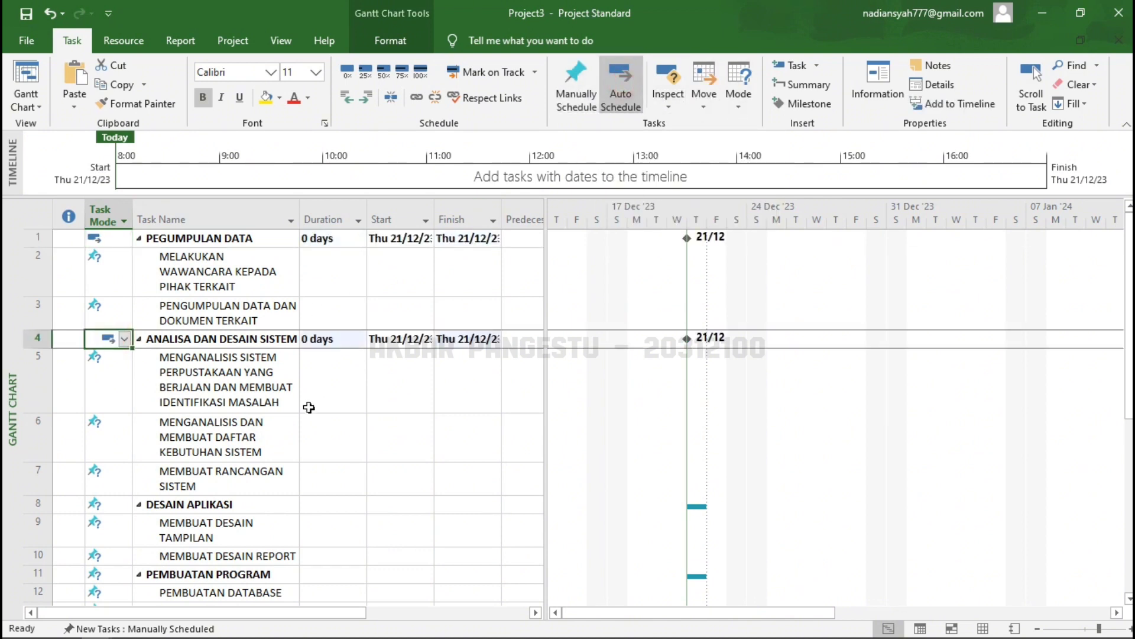
{"action": "left_click", "coordinate": [119, 507]}
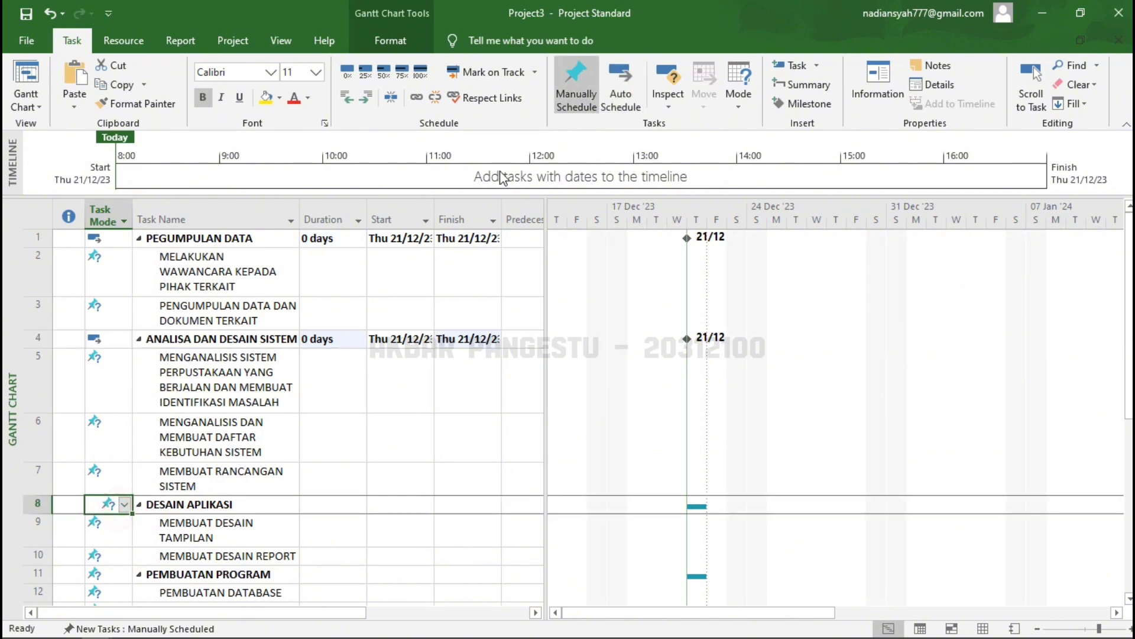
{"action": "scroll", "coordinate": [295, 384], "scroll_direction": "down", "scroll_amount": 2}
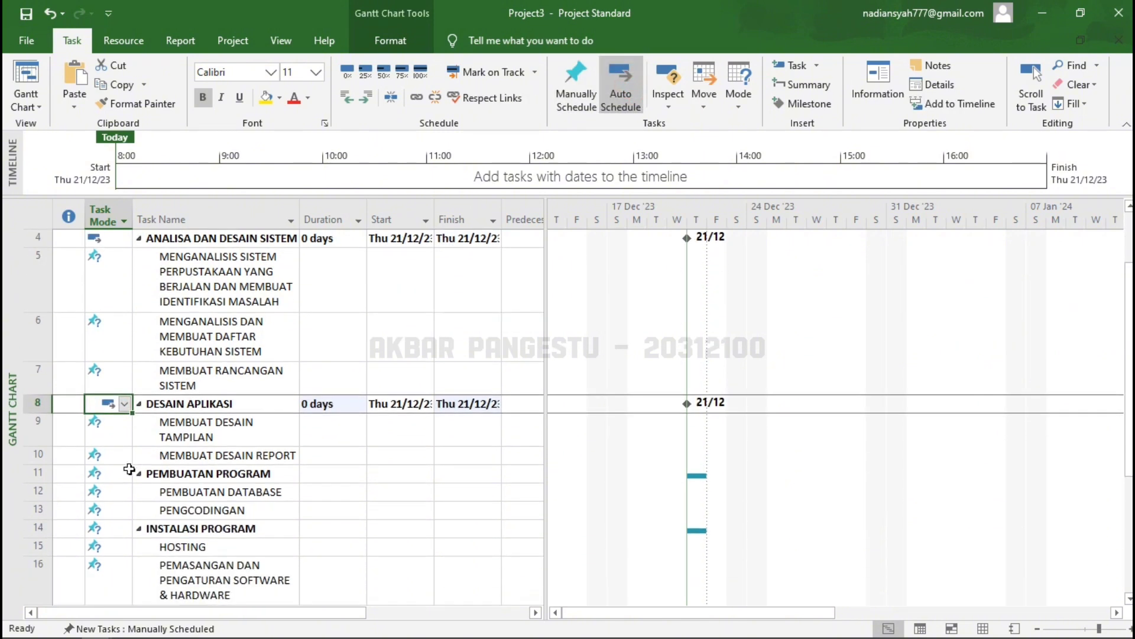
{"action": "left_click", "coordinate": [112, 477]}
{"action": "left_click", "coordinate": [621, 89]}
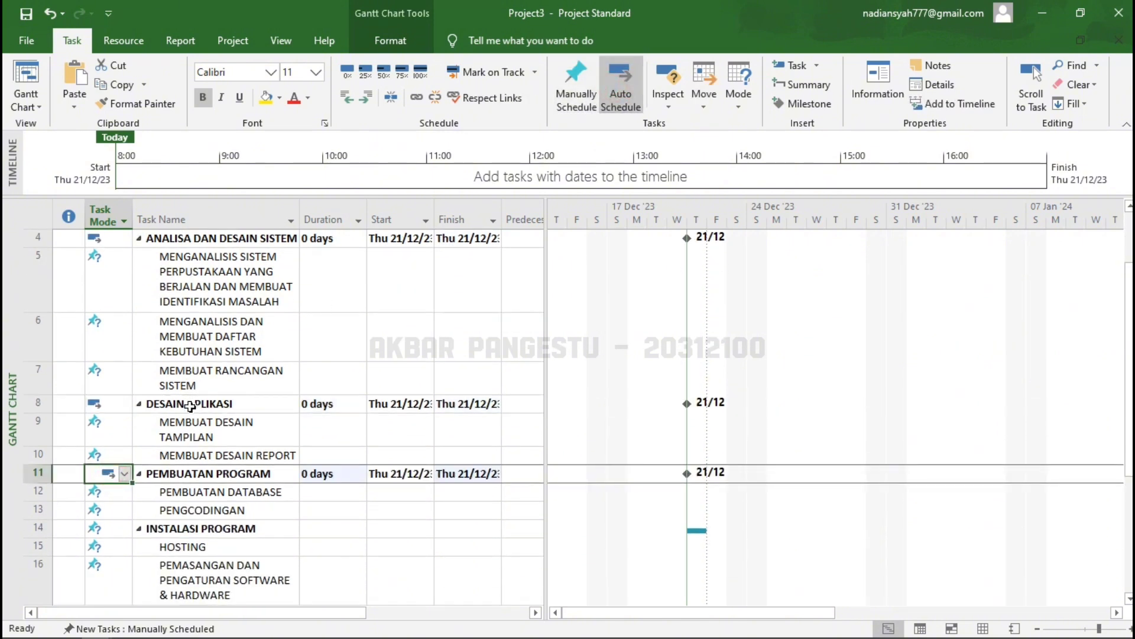
- Set the summary tasks INSTALASI PROGRAM, TRAINING USER and DOKUMENTASI to Auto Schedule
{"action": "scroll", "coordinate": [193, 400], "scroll_direction": "down", "scroll_amount": 2}
{"action": "left_click", "coordinate": [114, 395]}
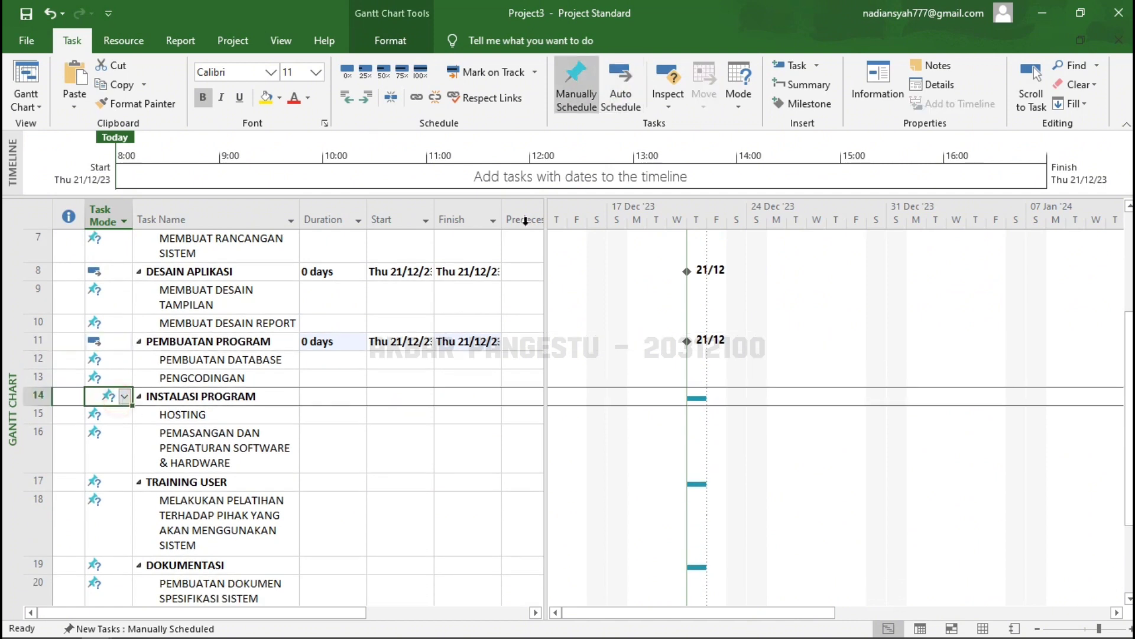
{"action": "left_click", "coordinate": [621, 89]}
{"action": "scroll", "coordinate": [212, 412], "scroll_direction": "down", "scroll_amount": 2}
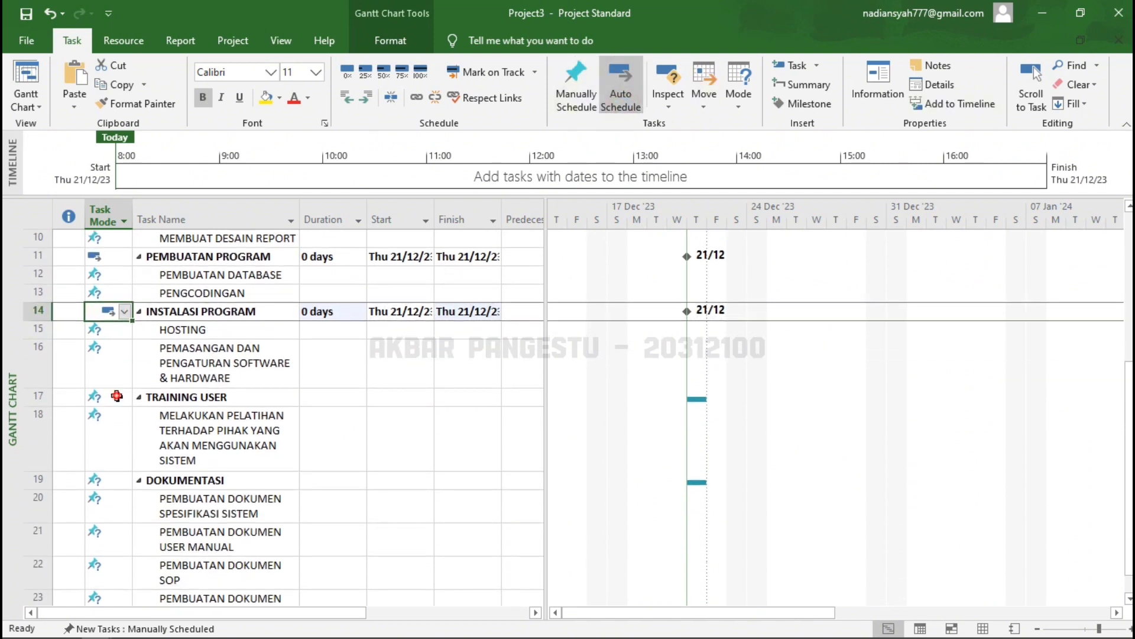
{"action": "left_click", "coordinate": [110, 396]}
{"action": "left_click", "coordinate": [620, 89]}
{"action": "scroll", "coordinate": [95, 482], "scroll_direction": "down", "scroll_amount": 2}
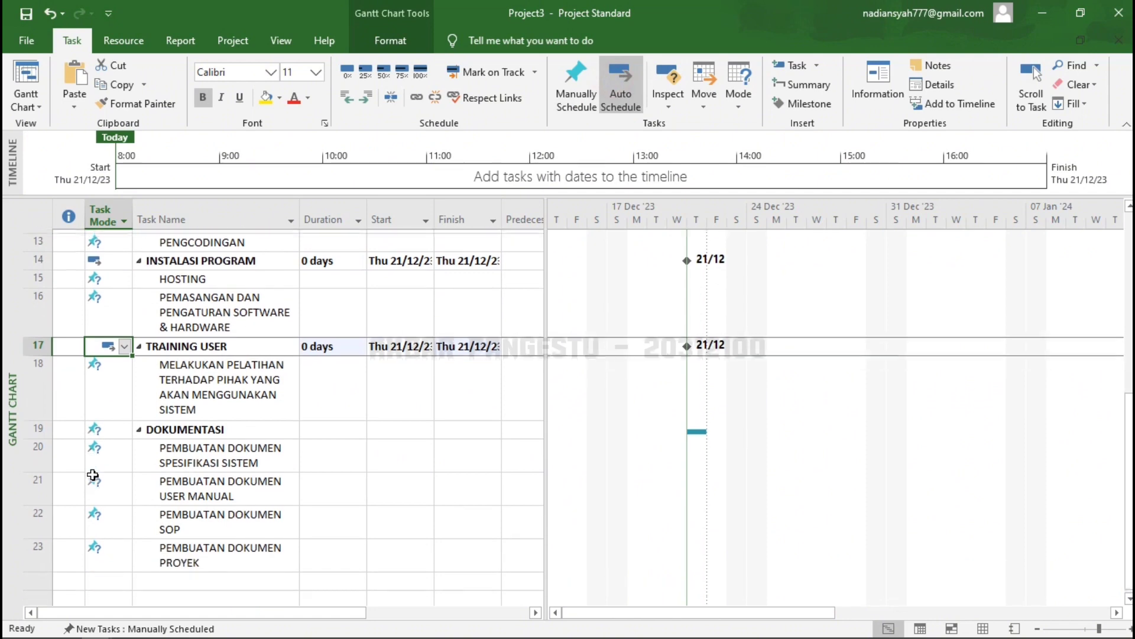
{"action": "left_click", "coordinate": [112, 428]}
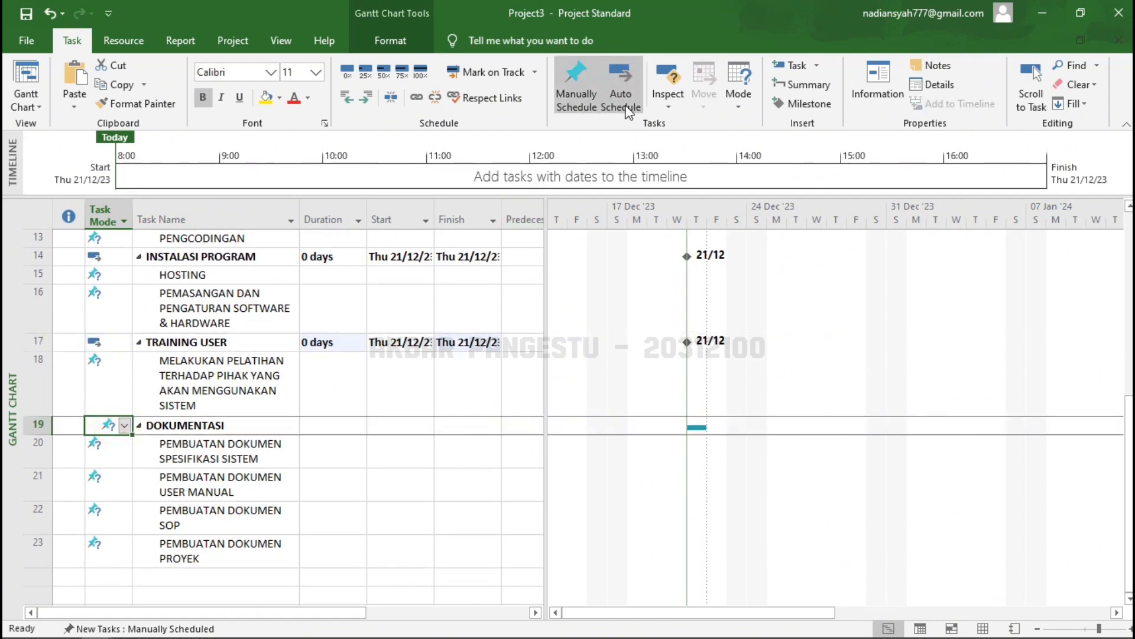
{"action": "left_click", "coordinate": [621, 89]}
- Give both subtasks under PEGUMPULAN DATA, the interview and the data and document collection, a duration of 1 day
{"action": "scroll", "coordinate": [367, 470], "scroll_direction": "up", "scroll_amount": 8}
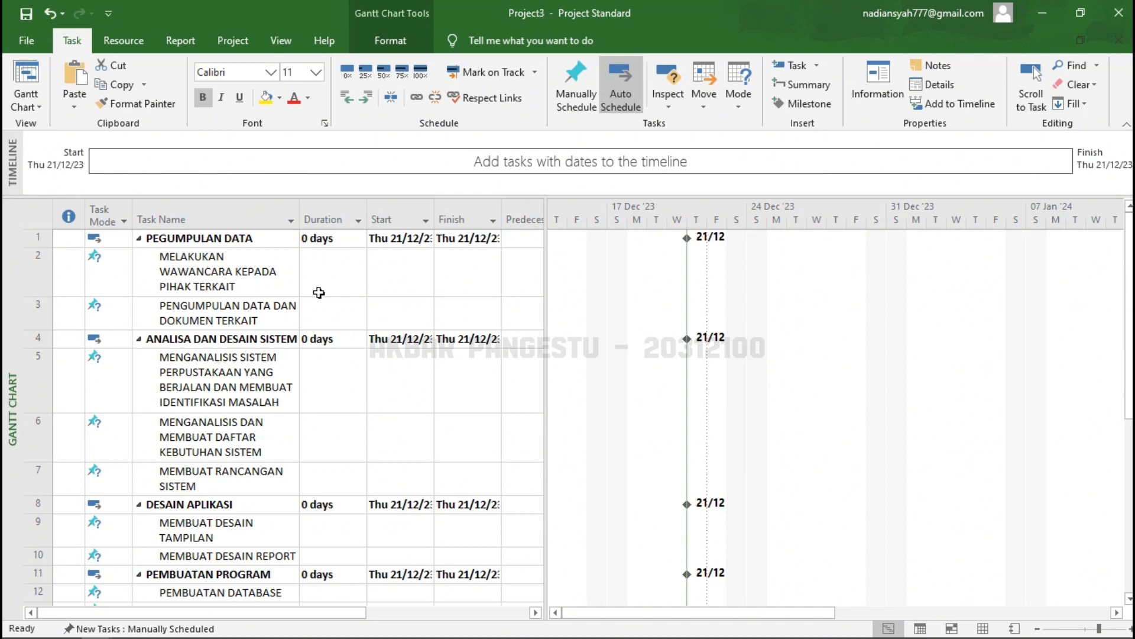
{"action": "left_click", "coordinate": [326, 273]}
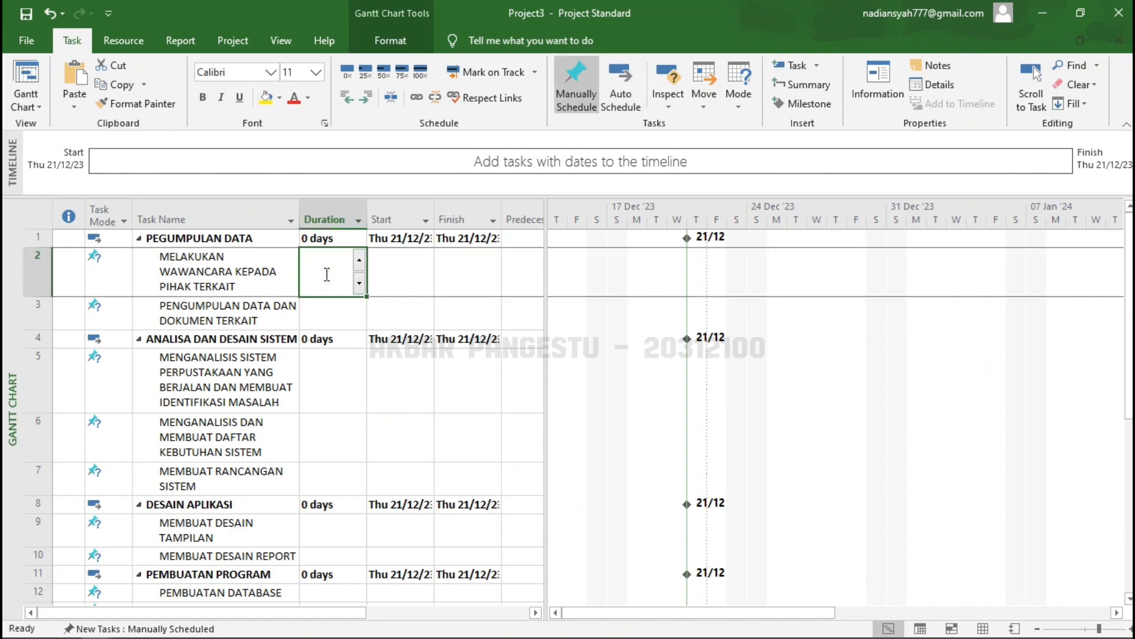
{"action": "type", "text": "1"}
{"action": "key", "text": "Return"}
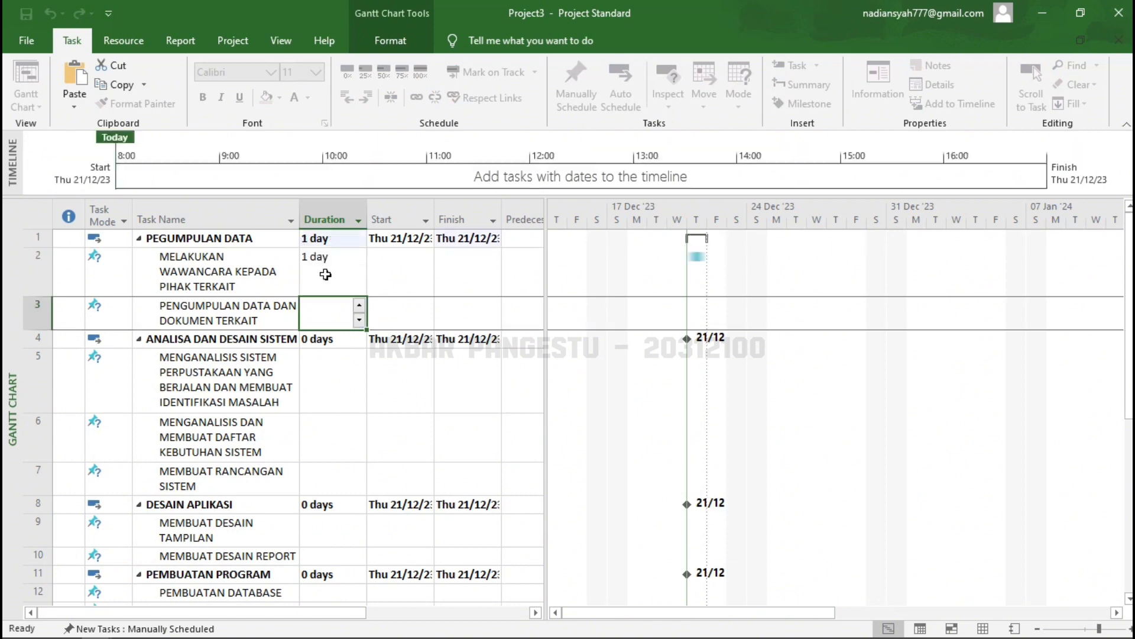
{"action": "type", "text": "1"}
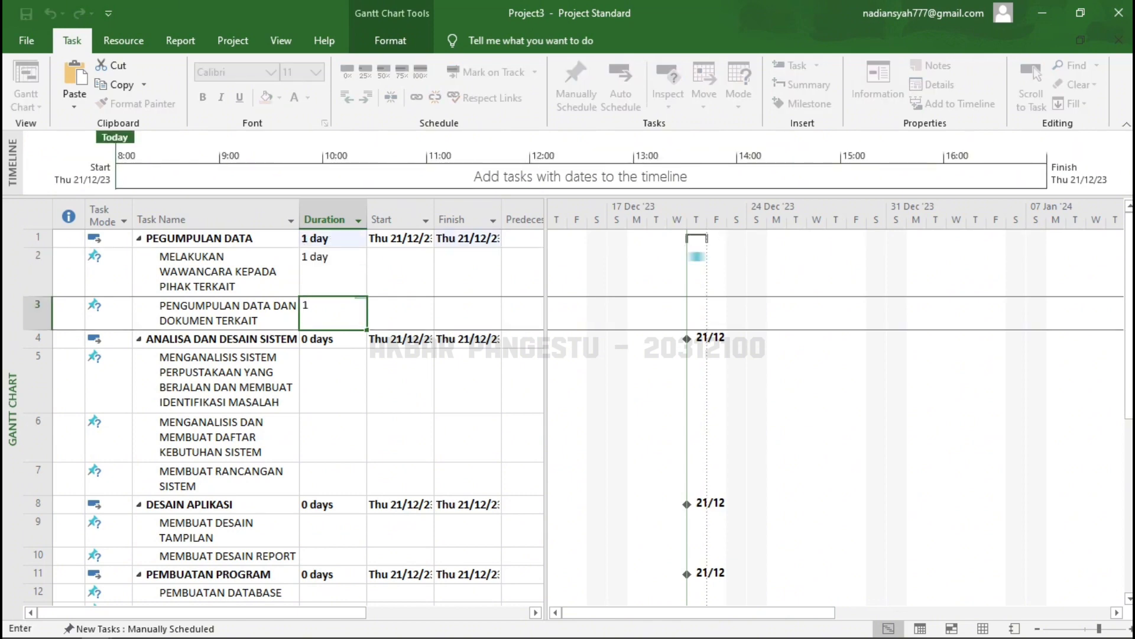
- Give each of the three subtasks under ANALISA DAN DESAIN SISTEM a duration of 1 day
{"action": "left_click", "coordinate": [319, 431]}
{"action": "left_click", "coordinate": [337, 385]}
{"action": "type", "text": "1"}
{"action": "left_click", "coordinate": [345, 450]}
{"action": "type", "text": "1"}
{"action": "left_click", "coordinate": [353, 478]}
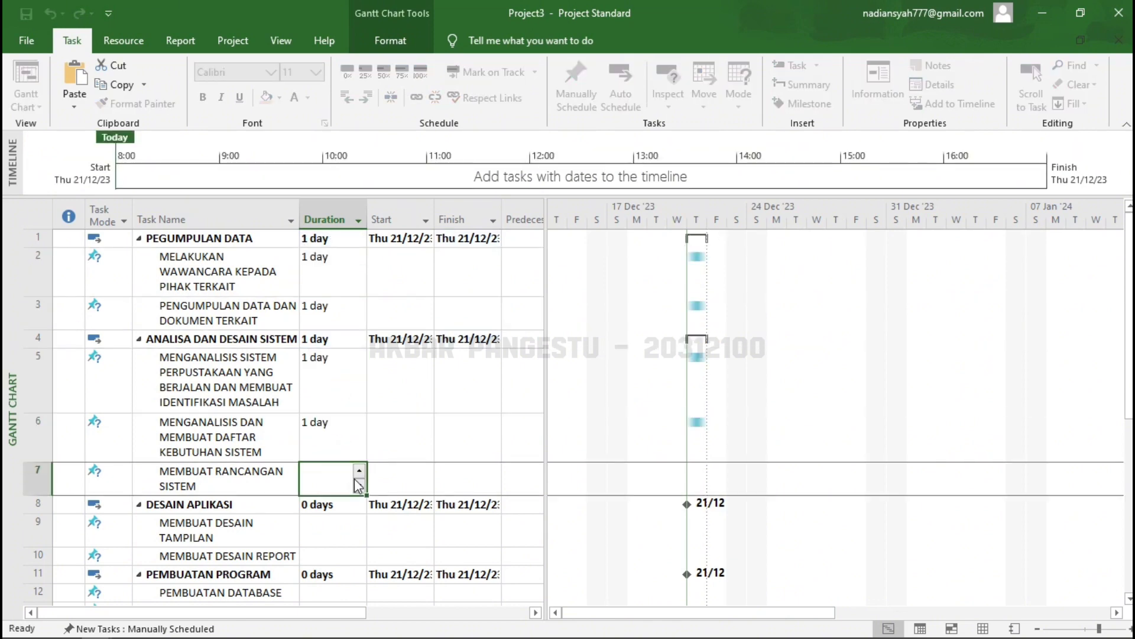
{"action": "scroll", "coordinate": [353, 477], "scroll_direction": "down", "scroll_amount": 1}
{"action": "type", "text": "1"}
- Set both DESAIN APLIKASI subtasks and PEMBUATAN DATABASE to 1 day, and PENGCODINGAN to 30 days
{"action": "left_click", "coordinate": [333, 427]}
{"action": "type", "text": "1"}
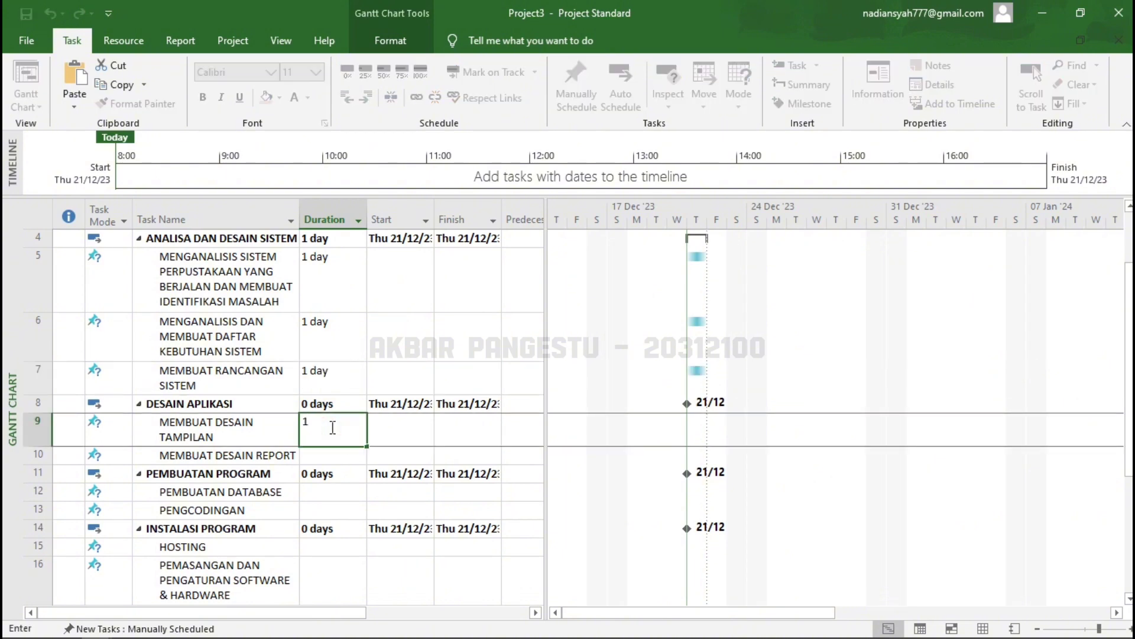
{"action": "left_click", "coordinate": [340, 457]}
{"action": "type", "text": "1"}
{"action": "left_click", "coordinate": [342, 495]}
{"action": "type", "text": "1"}
{"action": "left_click", "coordinate": [342, 510]}
{"action": "type", "text": "30"}
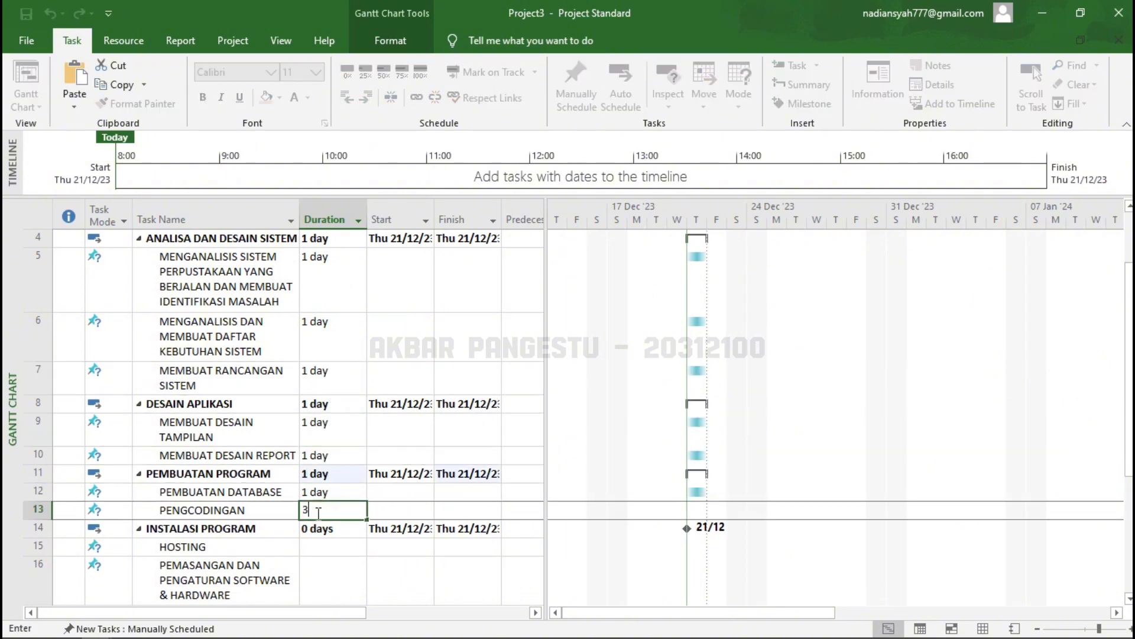
- Set the durations of HOSTING, the software and hardware installation task, and the user training subtask to 1 day each
{"action": "scroll", "coordinate": [337, 485], "scroll_direction": "down", "scroll_amount": 1}
{"action": "left_click", "coordinate": [332, 446]}
{"action": "type", "text": "1"}
{"action": "left_click", "coordinate": [322, 461]}
{"action": "type", "text": "1"}
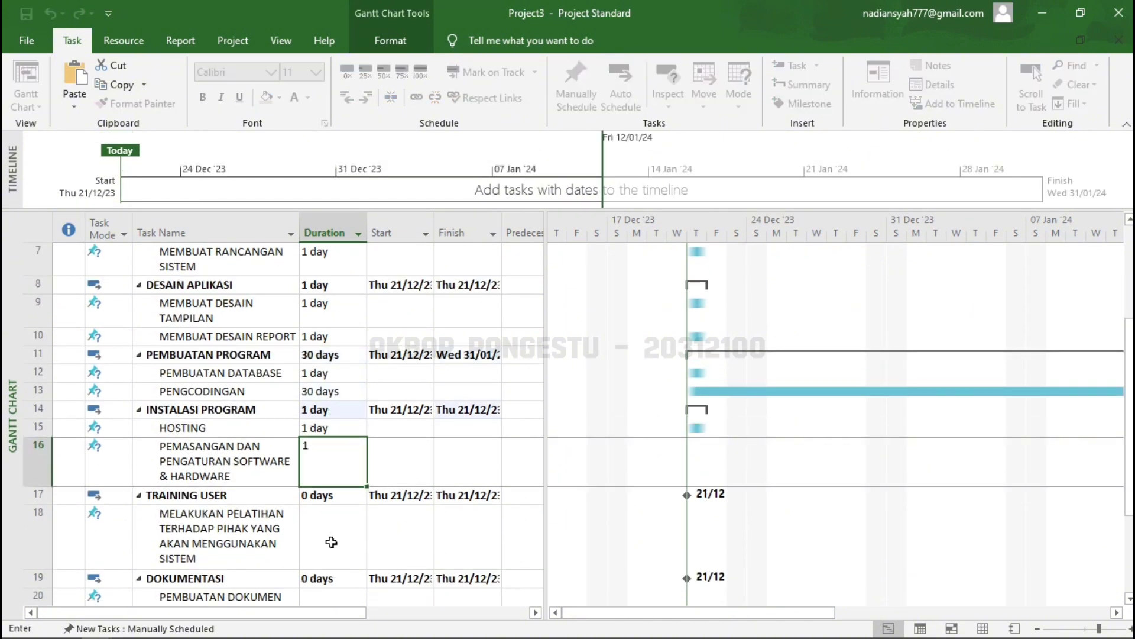
{"action": "left_click", "coordinate": [327, 540]}
{"action": "type", "text": "1"}
{"action": "scroll", "coordinate": [339, 462], "scroll_direction": "down", "scroll_amount": 2}
{"action": "type", "text": "1"}
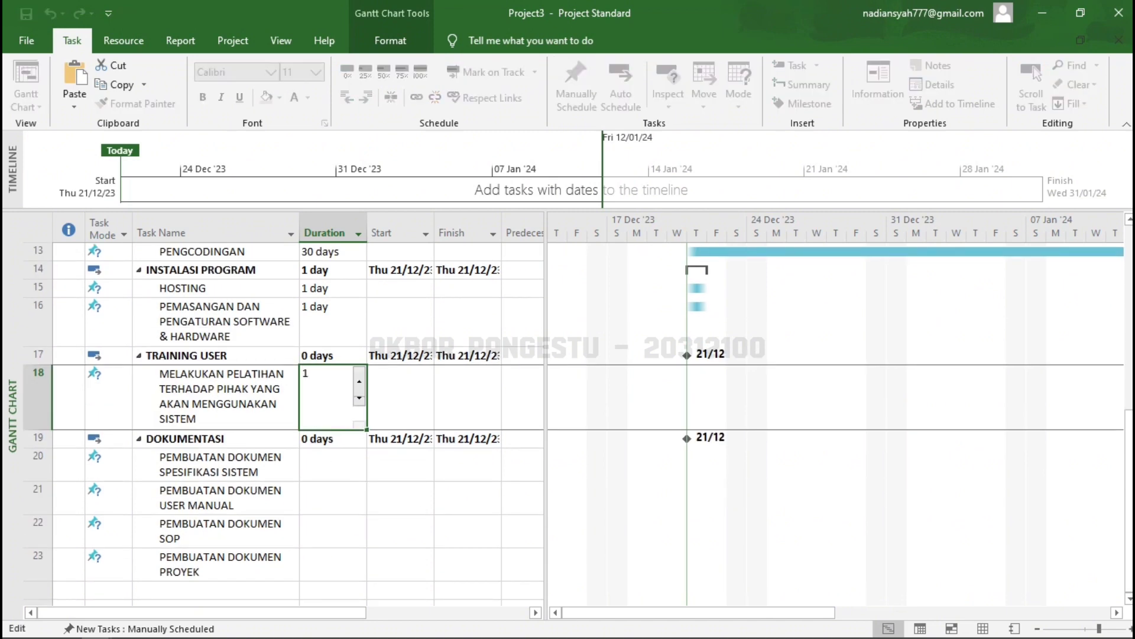
- Set the DOKUMENTASI subtask durations: SPESIFIKASI SISTEM 1 day, USER MANUAL 2 days, SOP 2 days and PROYEK 5 days
{"action": "left_click", "coordinate": [331, 460]}
{"action": "type", "text": "1"}
{"action": "left_click", "coordinate": [341, 507]}
{"action": "type", "text": "2"}
{"action": "left_click", "coordinate": [337, 529]}
{"action": "type", "text": "2"}
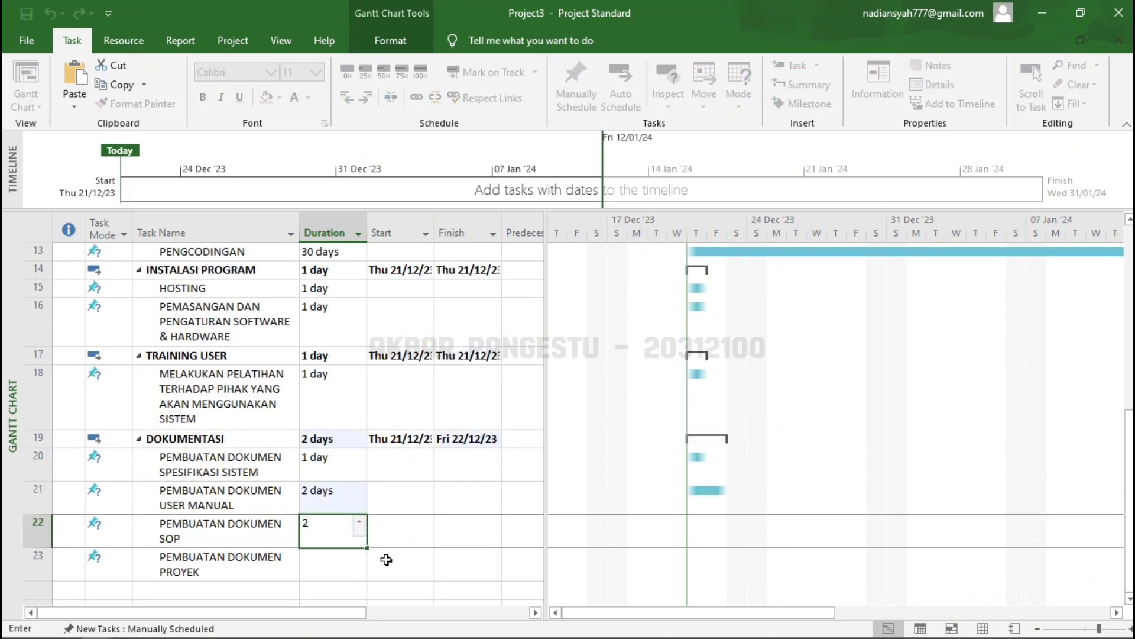
{"action": "left_click", "coordinate": [337, 564]}
{"action": "type", "text": "5"}
{"action": "left_click", "coordinate": [464, 532]}
{"action": "left_click", "coordinate": [514, 157]}
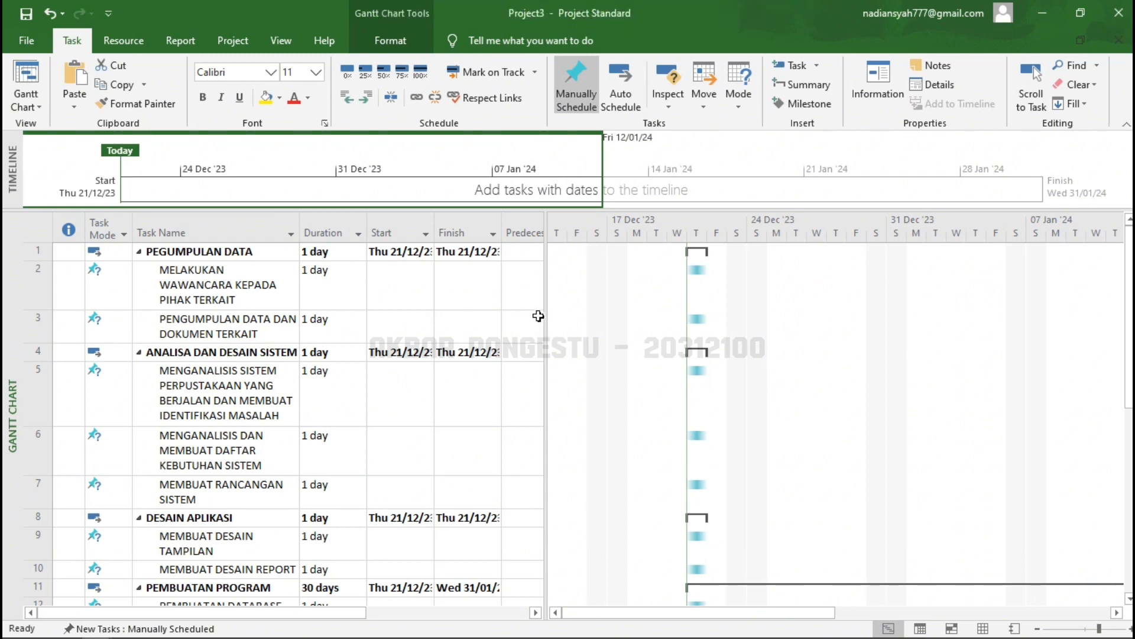
- Enlarge the task table beside the Gantt chart to show the full Predecessors column, and widen the Finish column
{"action": "left_click_drag", "start_coordinate": [549, 319], "coordinate": [621, 322]}
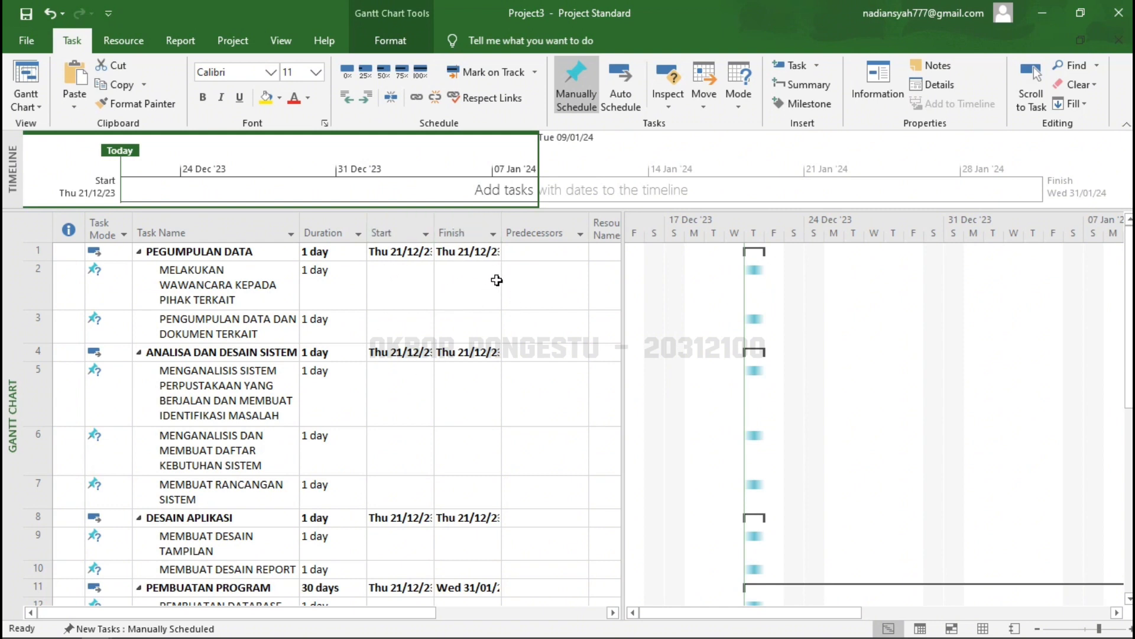
{"action": "left_click_drag", "start_coordinate": [507, 231], "coordinate": [527, 229]}
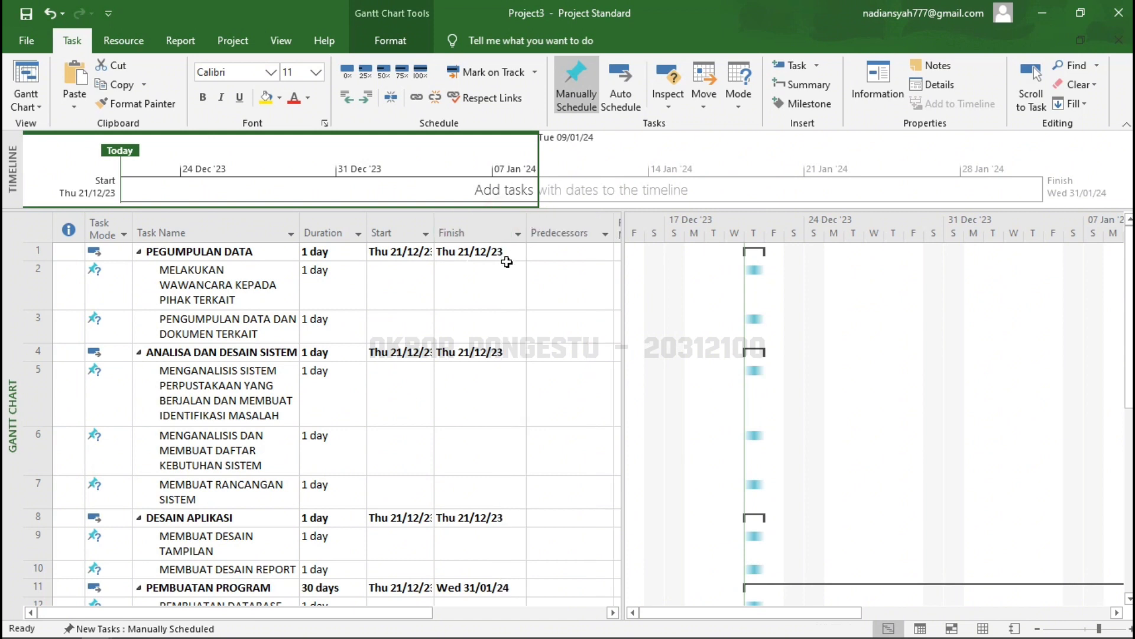
- Make task 2 the predecessor of PENGUMPULAN DATA DAN DOKUMEN TERKAIT, and task 3 the predecessor of task 5
{"action": "left_click", "coordinate": [554, 325]}
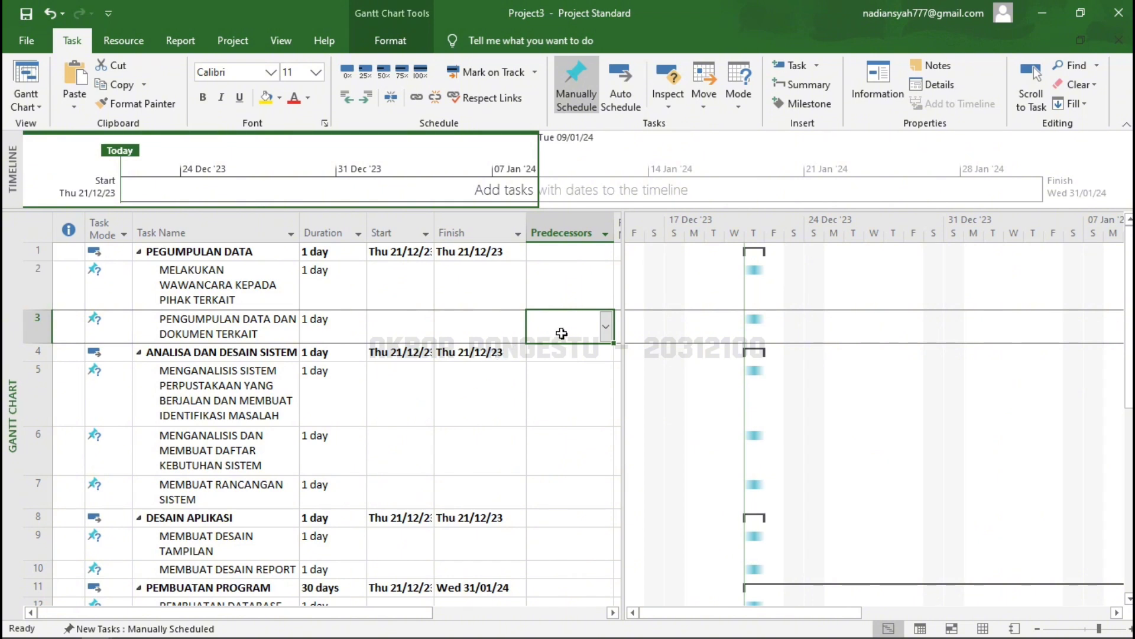
{"action": "type", "text": "2"}
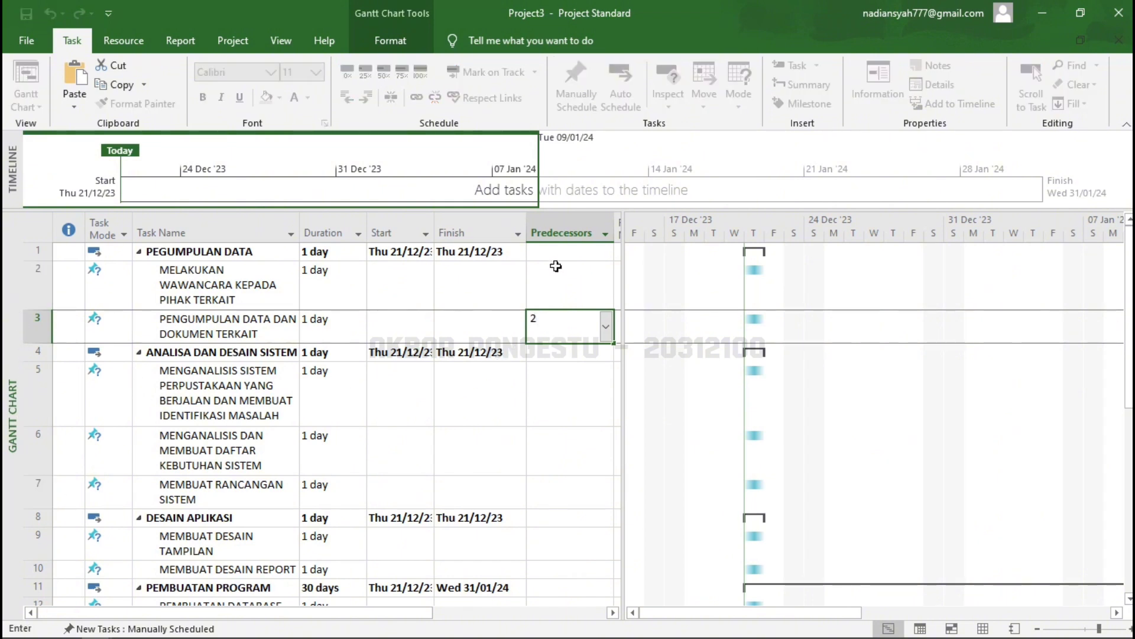
{"action": "left_click", "coordinate": [563, 414]}
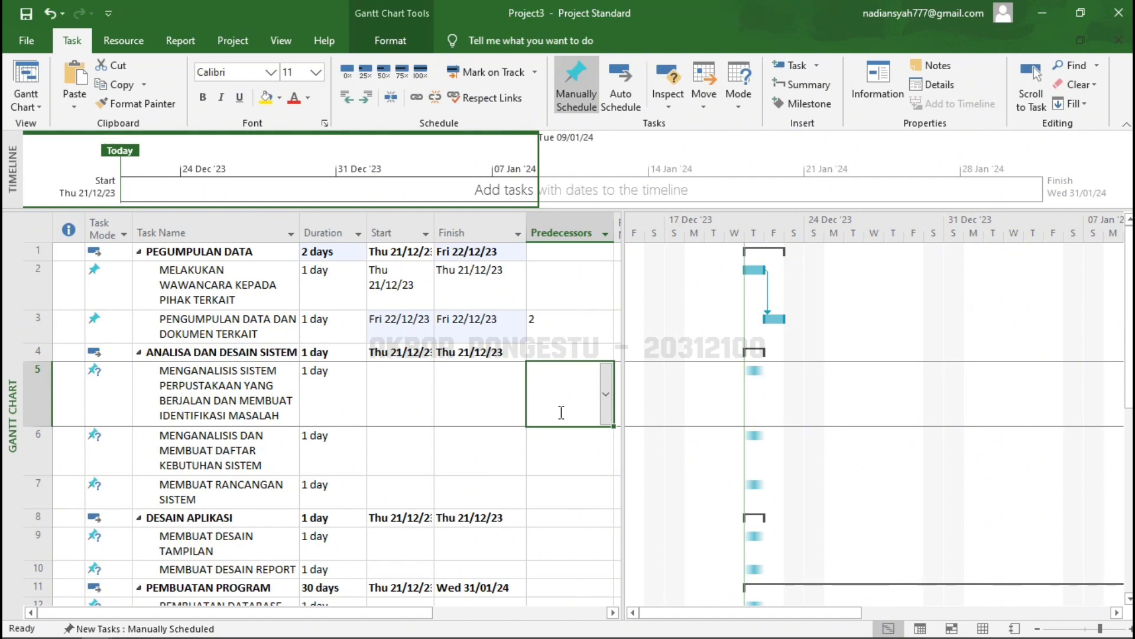
{"action": "type", "text": "3"}
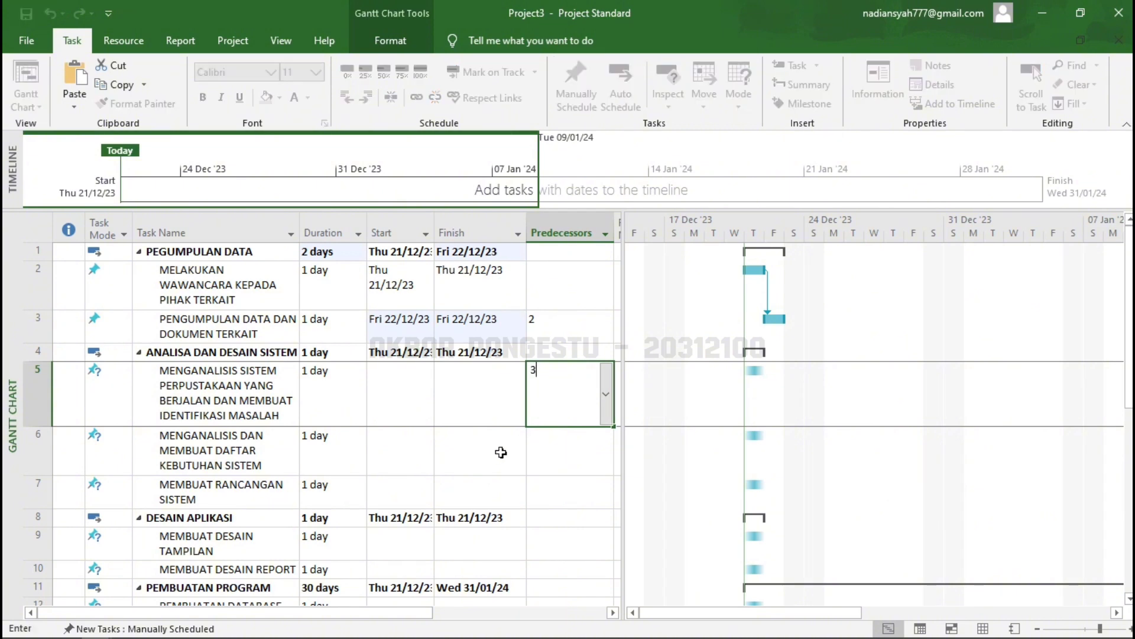
{"action": "key", "text": "Escape"}
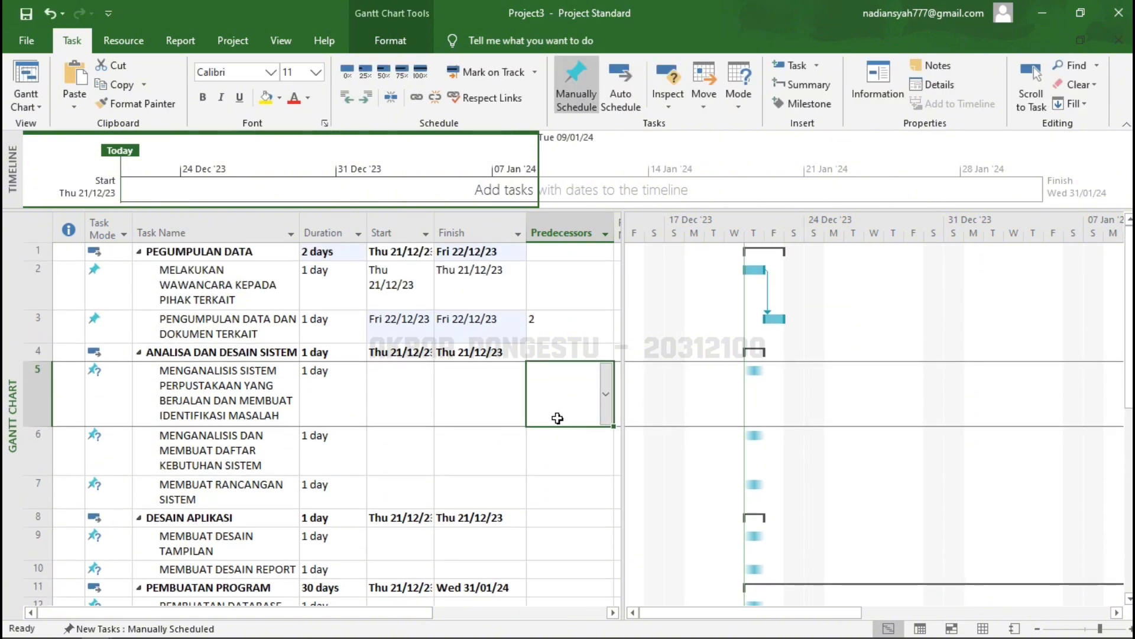
{"action": "type", "text": "5"}
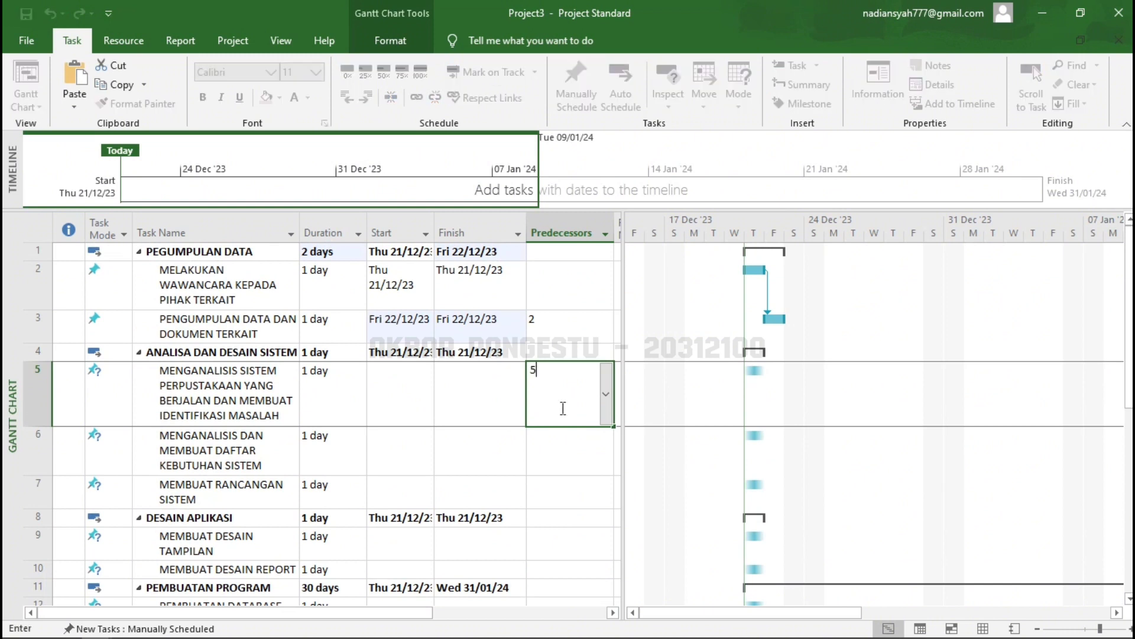
{"action": "key", "text": "Return"}
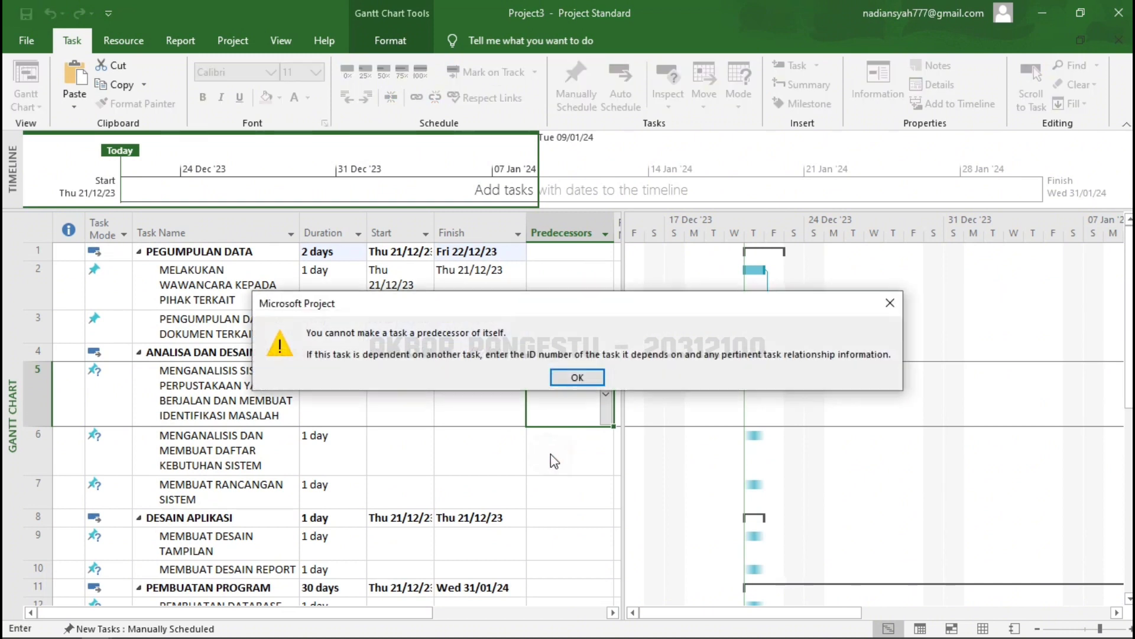
{"action": "left_click", "coordinate": [577, 376]}
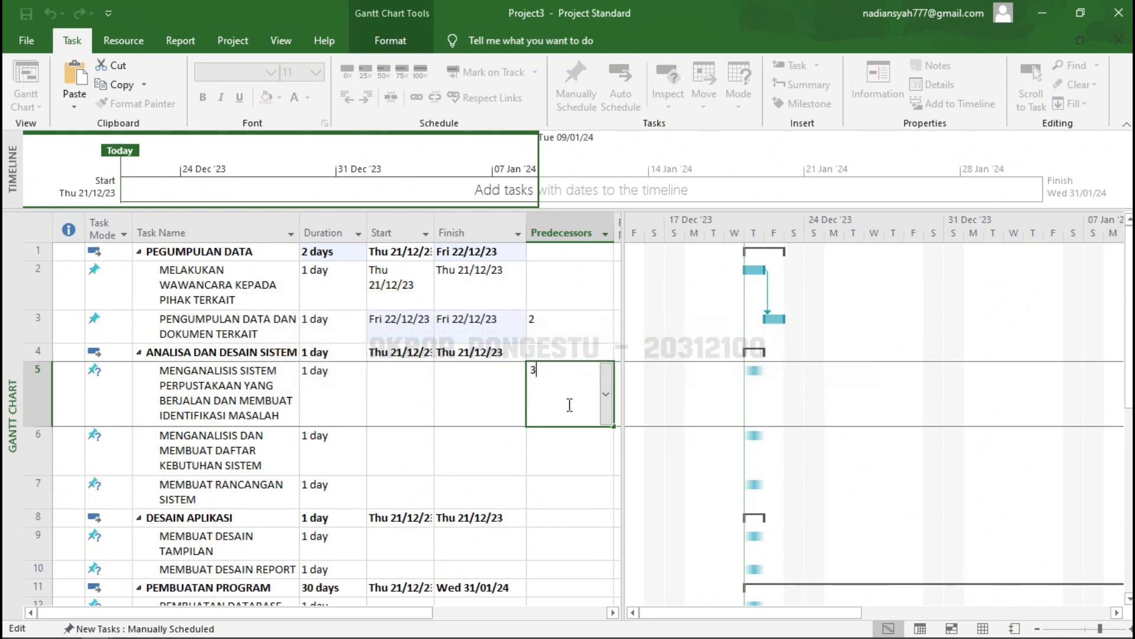
- Set the predecessor of the system requirements list task to 5 and of MEMBUAT RANCANGAN SISTEM to 6
{"action": "left_click", "coordinate": [563, 453]}
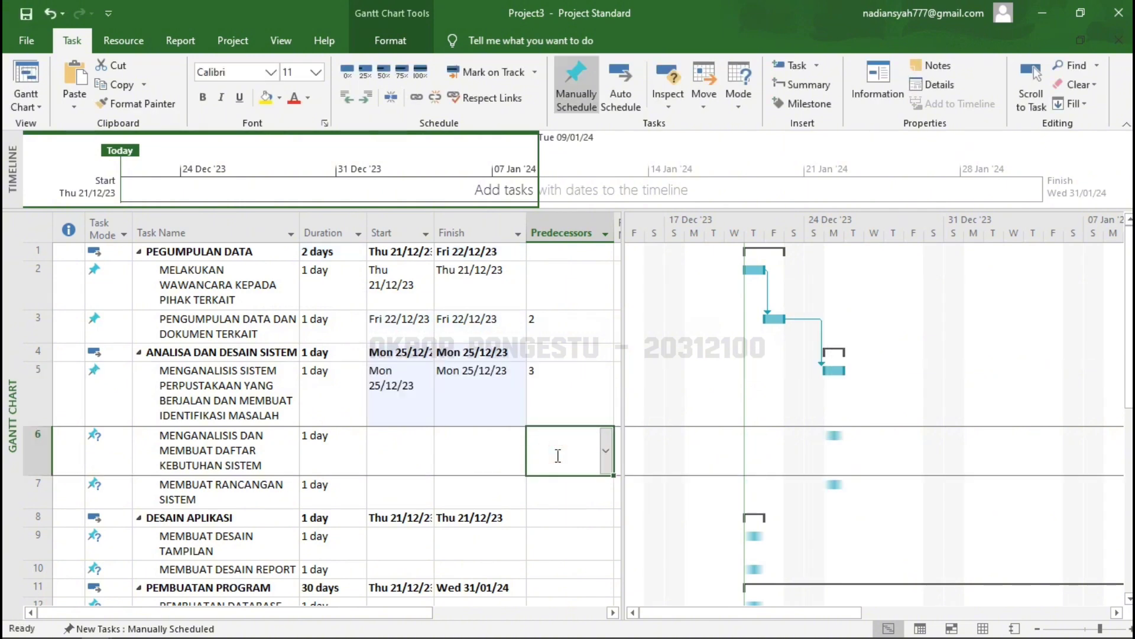
{"action": "type", "text": "5"}
{"action": "left_click", "coordinate": [560, 492]}
{"action": "type", "text": "6"}
- Set the predecessor of MEMBUAT DESAIN TAMPILAN to 7 and of MEMBUAT DESAIN REPORT to 9
{"action": "scroll", "coordinate": [560, 492], "scroll_direction": "down", "scroll_amount": 1}
{"action": "left_click", "coordinate": [538, 444]}
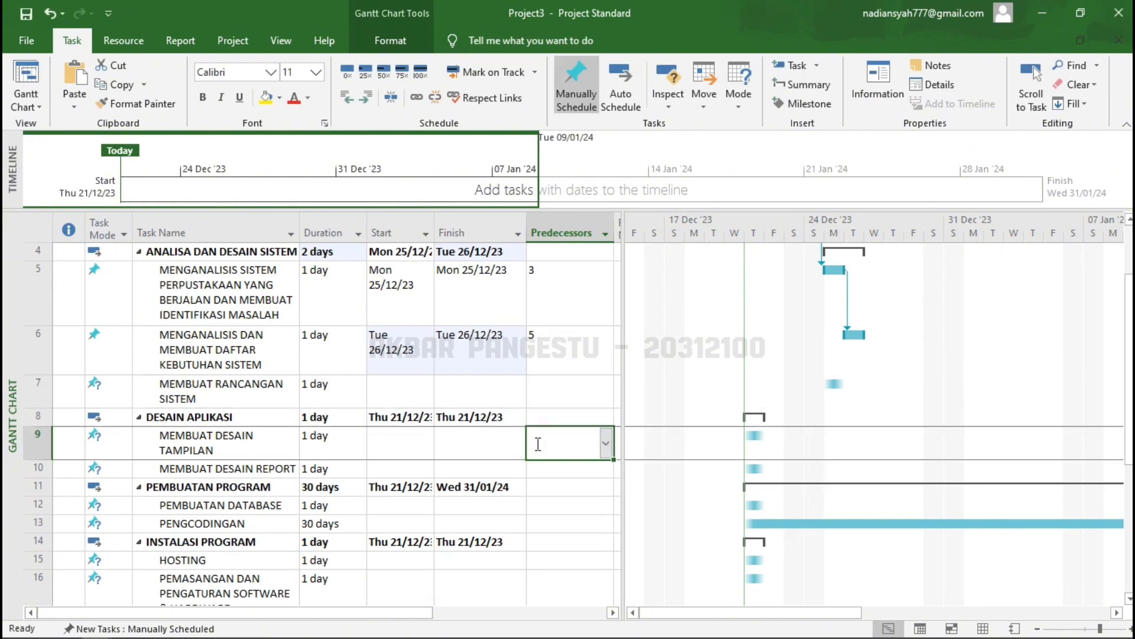
{"action": "type", "text": "7"}
{"action": "left_click", "coordinate": [565, 469]}
{"action": "type", "text": "9"}
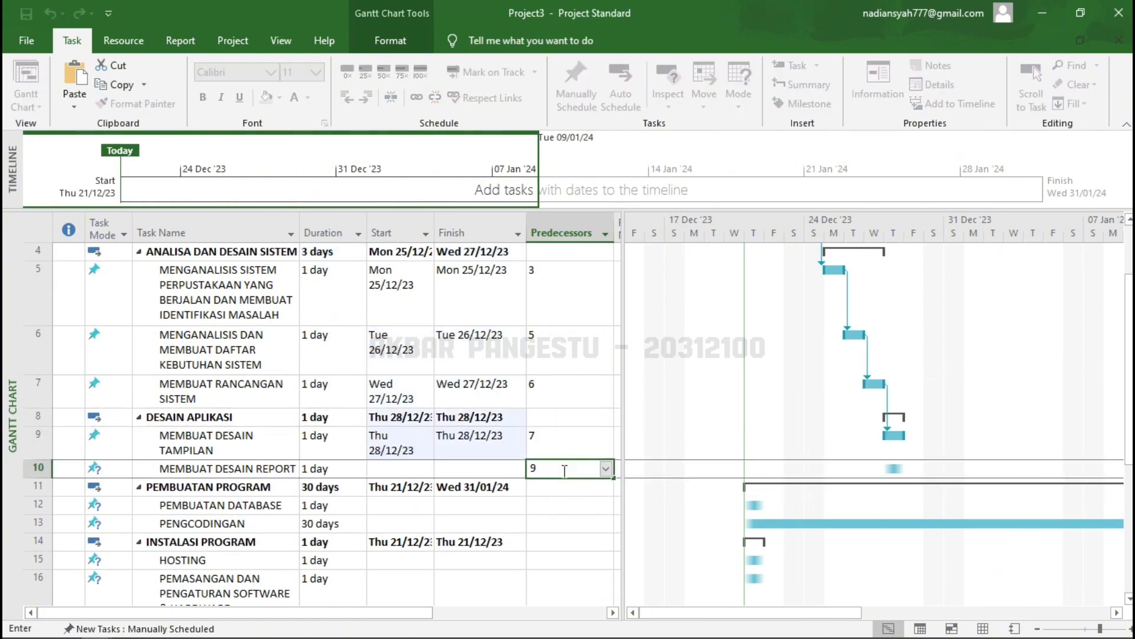
- Set the predecessor of PEMBUATAN DATABASE to 10 and of PENGCODINGAN to 12
{"action": "left_click", "coordinate": [571, 502]}
{"action": "type", "text": "10"}
{"action": "left_click", "coordinate": [571, 523]}
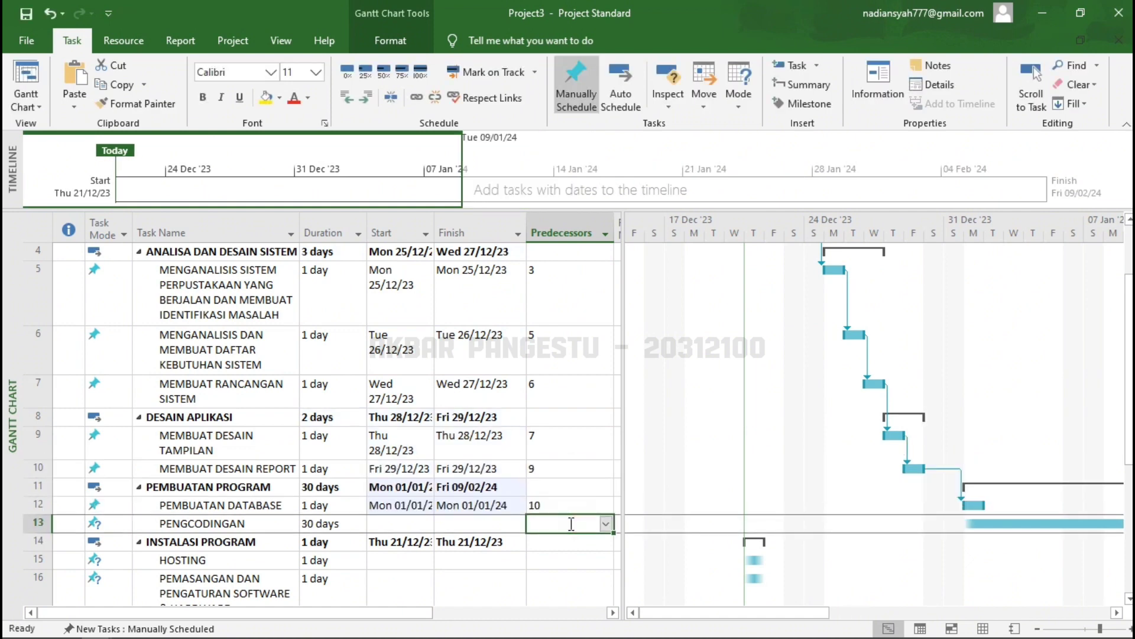
{"action": "type", "text": "12"}
- Set the predecessor of HOSTING to 13 and of the software and hardware installation task to 15
{"action": "left_click", "coordinate": [571, 560]}
{"action": "scroll", "coordinate": [552, 514], "scroll_direction": "down", "scroll_amount": 1}
{"action": "type", "text": "13"}
{"action": "left_click", "coordinate": [559, 462]}
{"action": "type", "text": "1"}
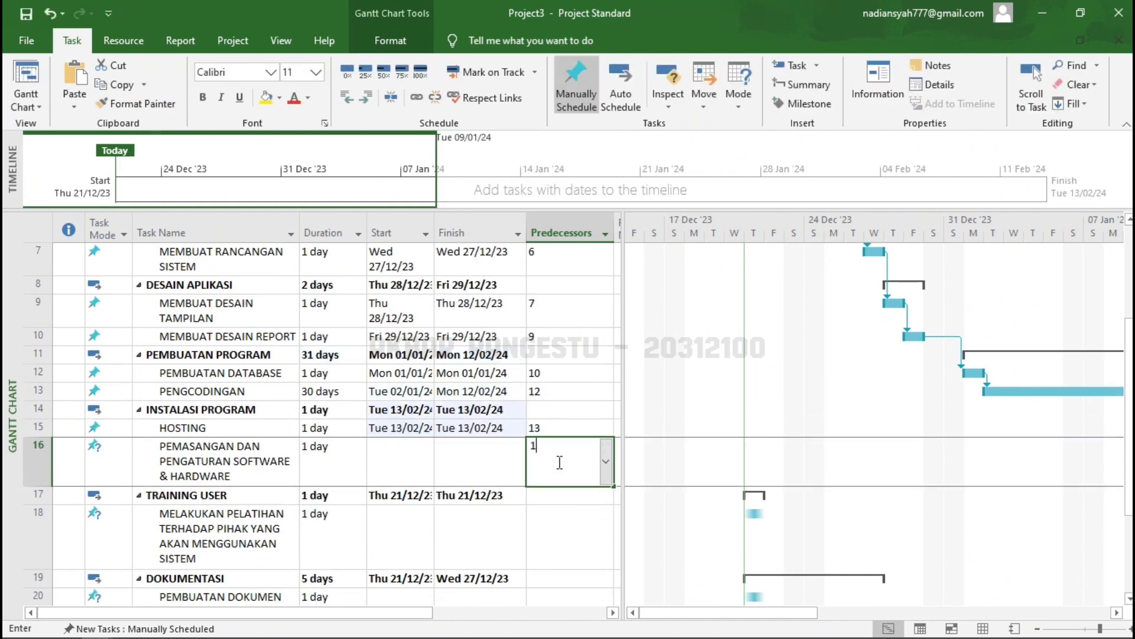
{"action": "type", "text": "5"}
- Set the predecessor of the user training subtask under TRAINING USER to 16
{"action": "left_click", "coordinate": [574, 541]}
{"action": "scroll", "coordinate": [568, 474], "scroll_direction": "down", "scroll_amount": 2}
{"action": "type", "text": "16"}
- Set the DOKUMENTASI subtask predecessors: SPESIFIKASI SISTEM 18, USER MANUAL 20, SOP 21 and PROYEK 22
{"action": "left_click", "coordinate": [564, 473]}
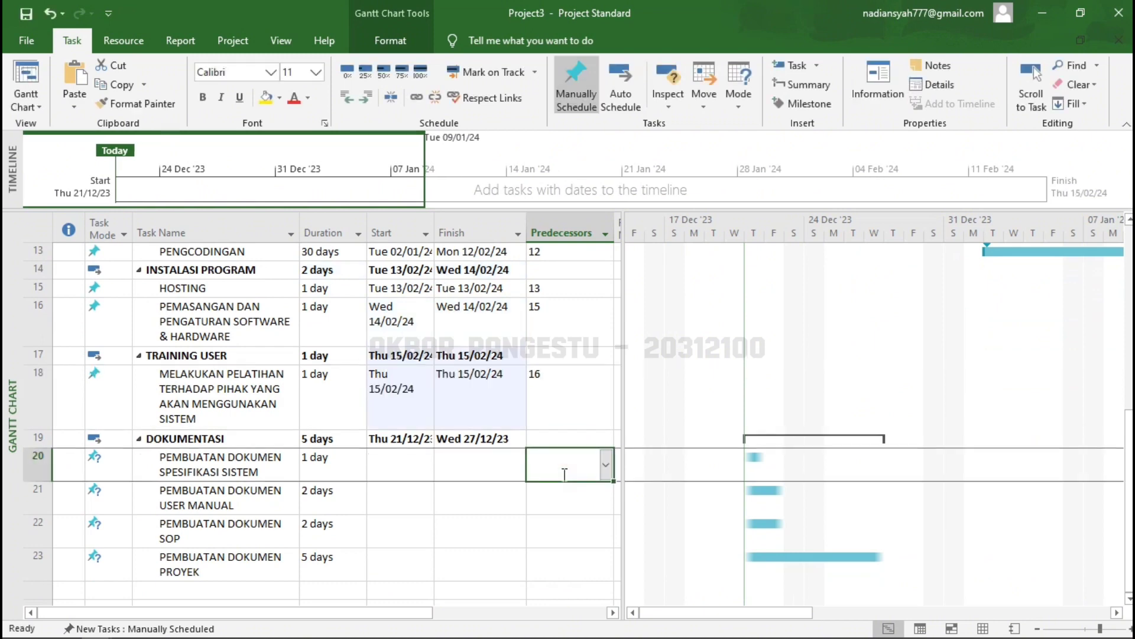
{"action": "type", "text": "18"}
{"action": "key", "text": "Return"}
{"action": "type", "text": "20"}
{"action": "key", "text": "Return"}
{"action": "type", "text": "21"}
{"action": "key", "text": "Return"}
{"action": "type", "text": "22"}
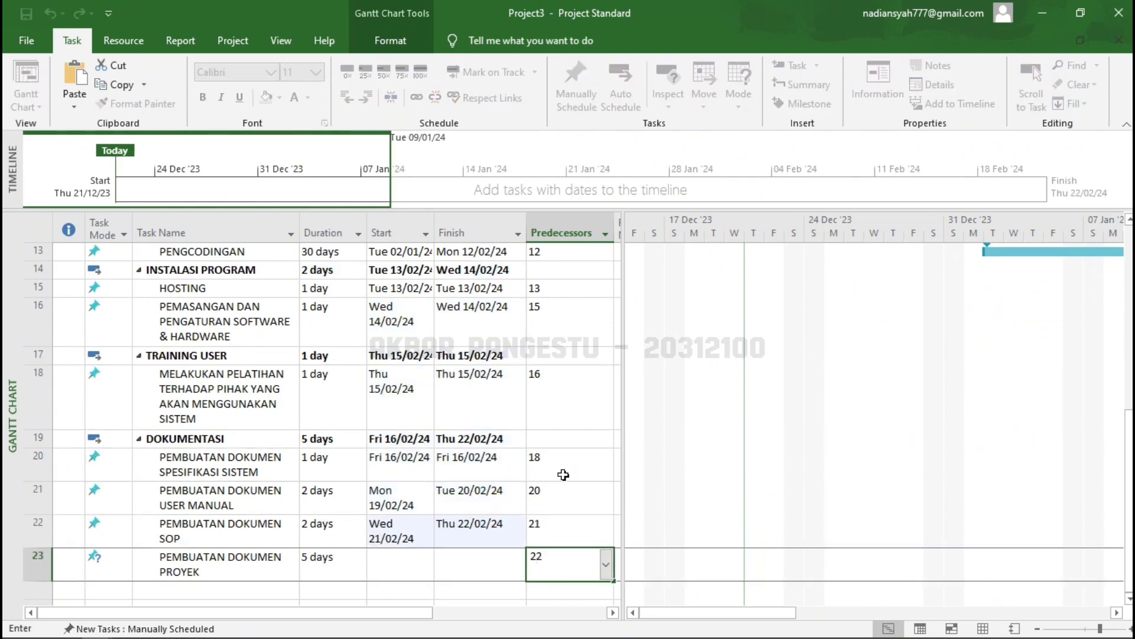
{"action": "key", "text": "Return"}
- Enlarge the task table beside the Gantt chart to show the Resource Names column
{"action": "scroll", "coordinate": [731, 370], "scroll_direction": "up", "scroll_amount": 4}
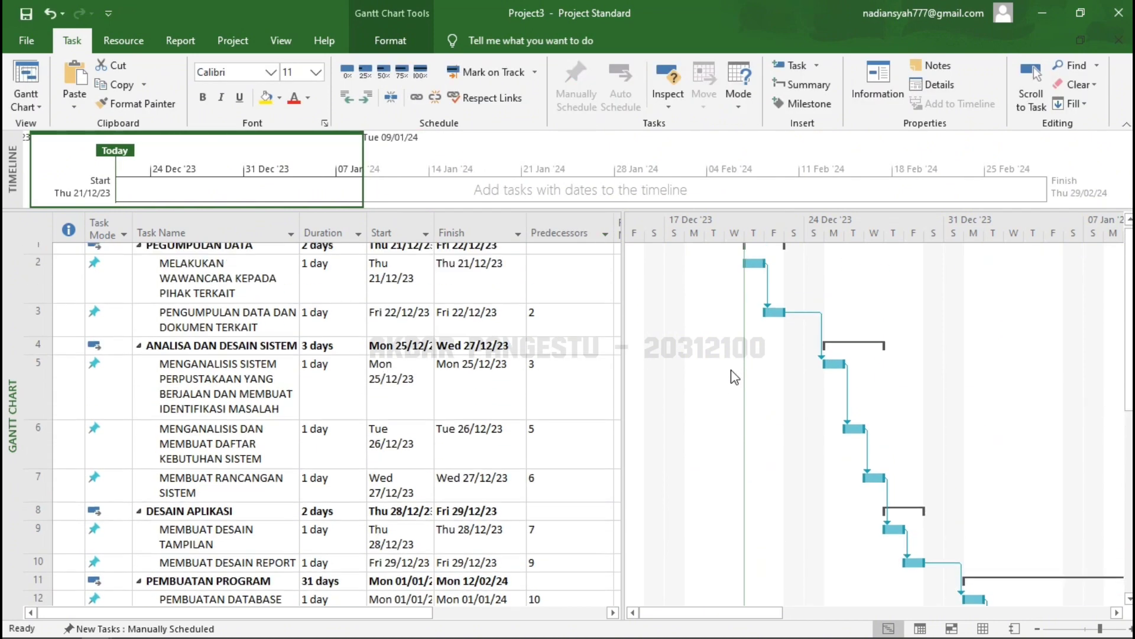
{"action": "scroll", "coordinate": [730, 371], "scroll_direction": "up", "scroll_amount": 1}
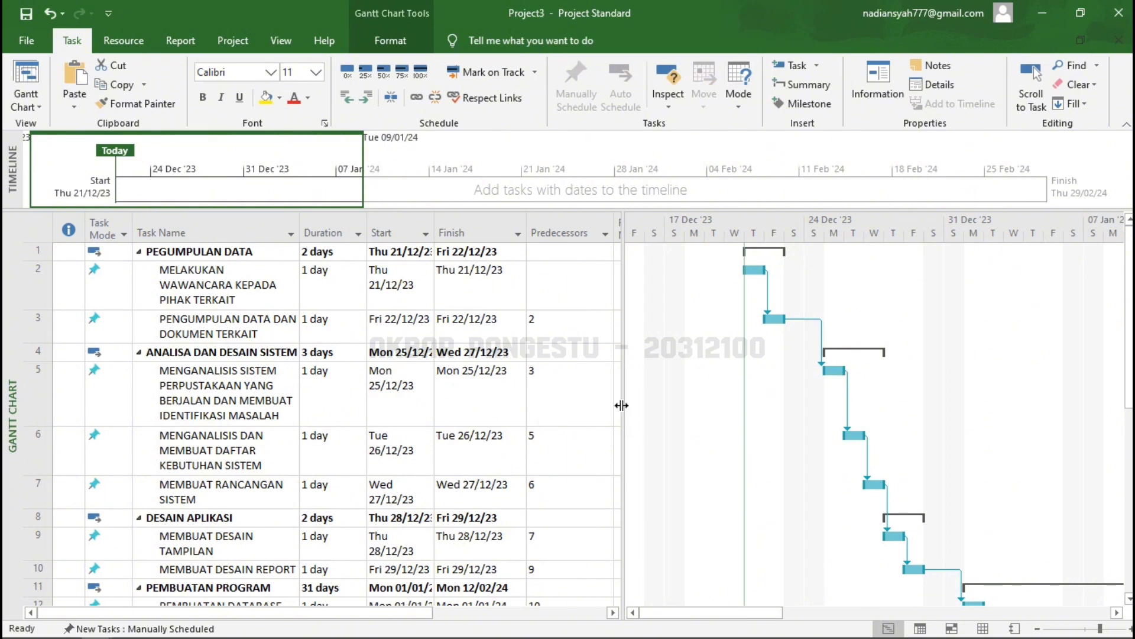
{"action": "left_click_drag", "start_coordinate": [621, 405], "coordinate": [697, 402]}
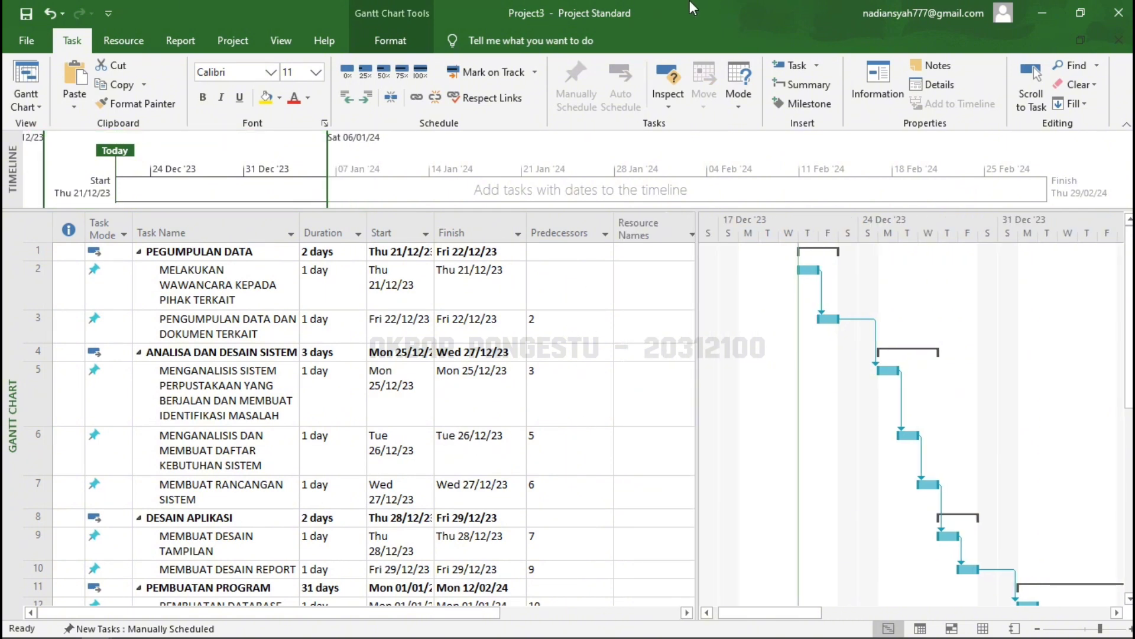
{"action": "mouse_move", "coordinate": [614, 4]}
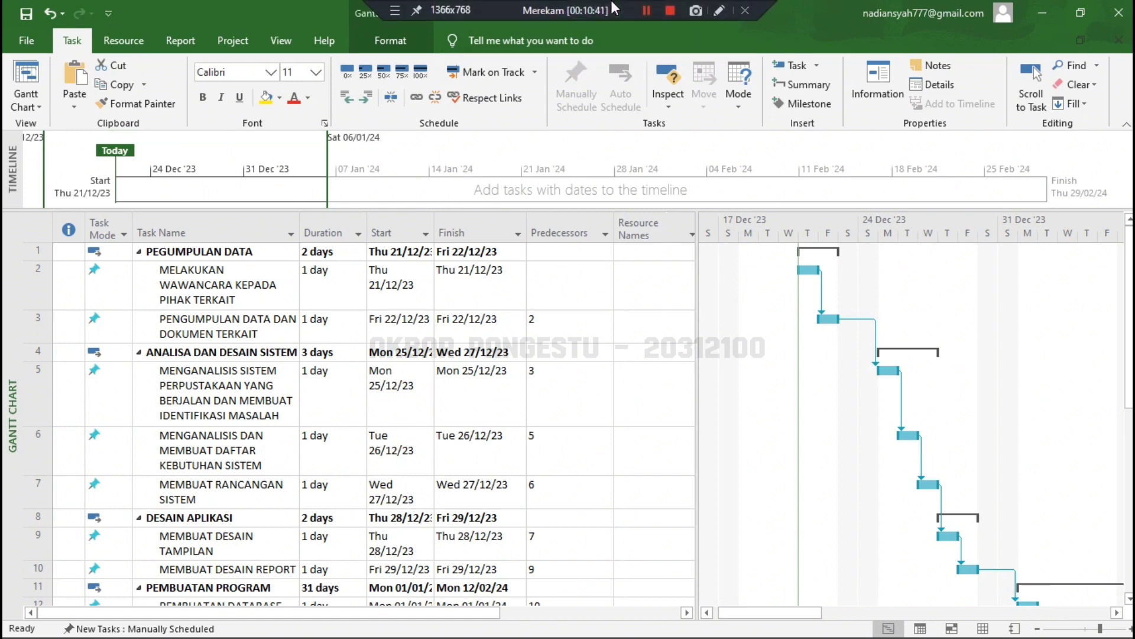
{"action": "scroll", "coordinate": [244, 390], "scroll_direction": "down", "scroll_amount": 6}
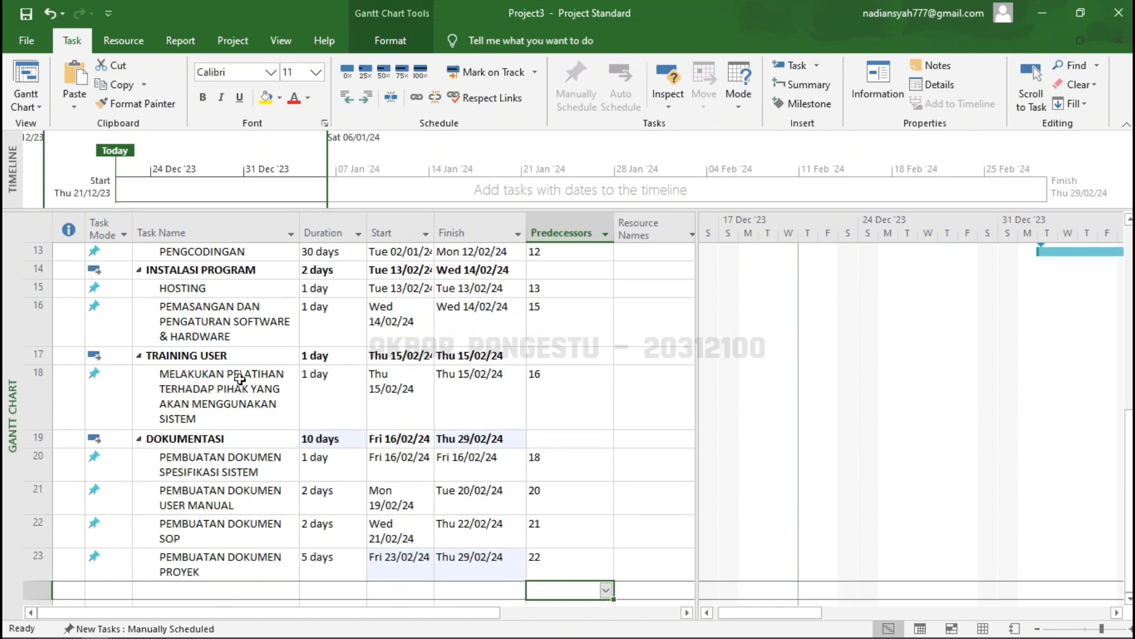
{"action": "scroll", "coordinate": [243, 390], "scroll_direction": "up", "scroll_amount": 6}
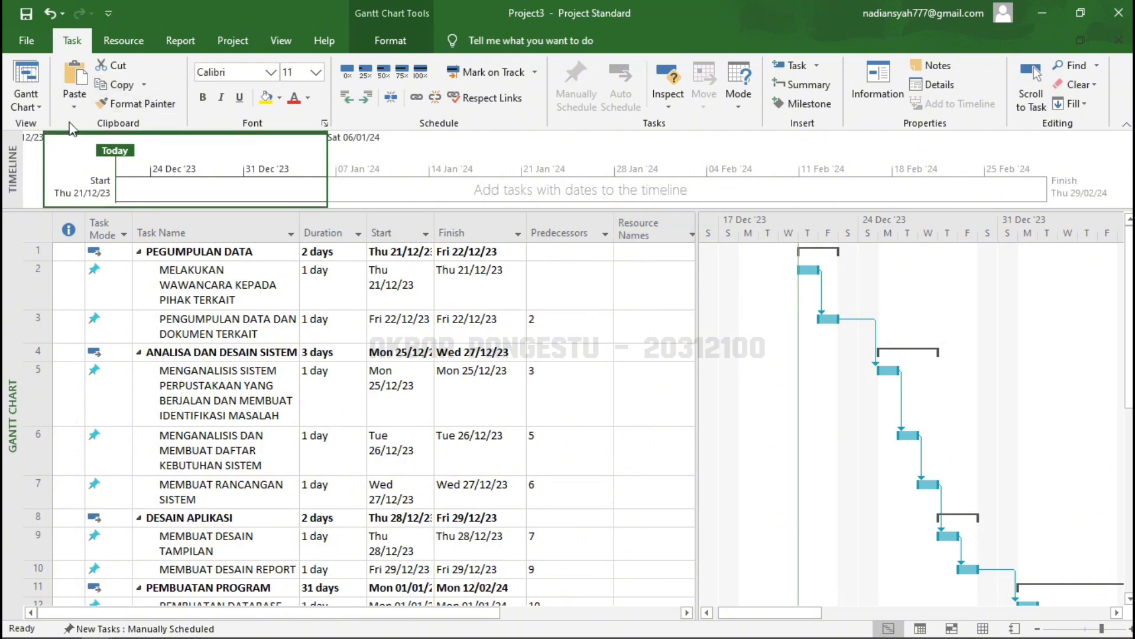
- Switch to the Resource Sheet view and widen the Resource Name column to fit the full names
{"action": "left_click", "coordinate": [31, 106]}
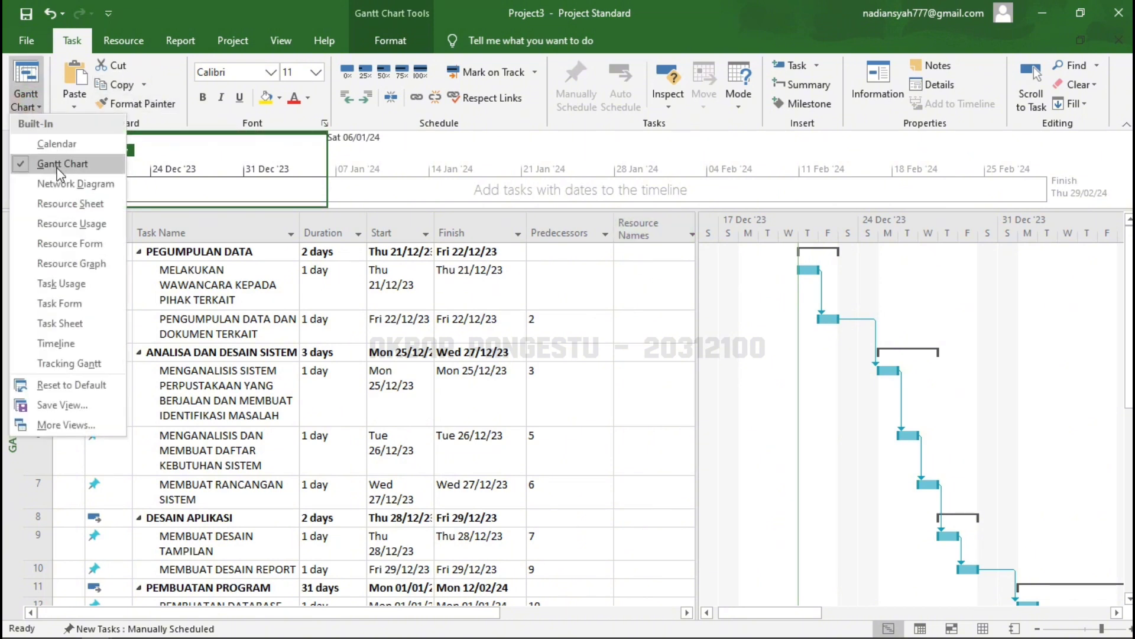
{"action": "left_click", "coordinate": [60, 201]}
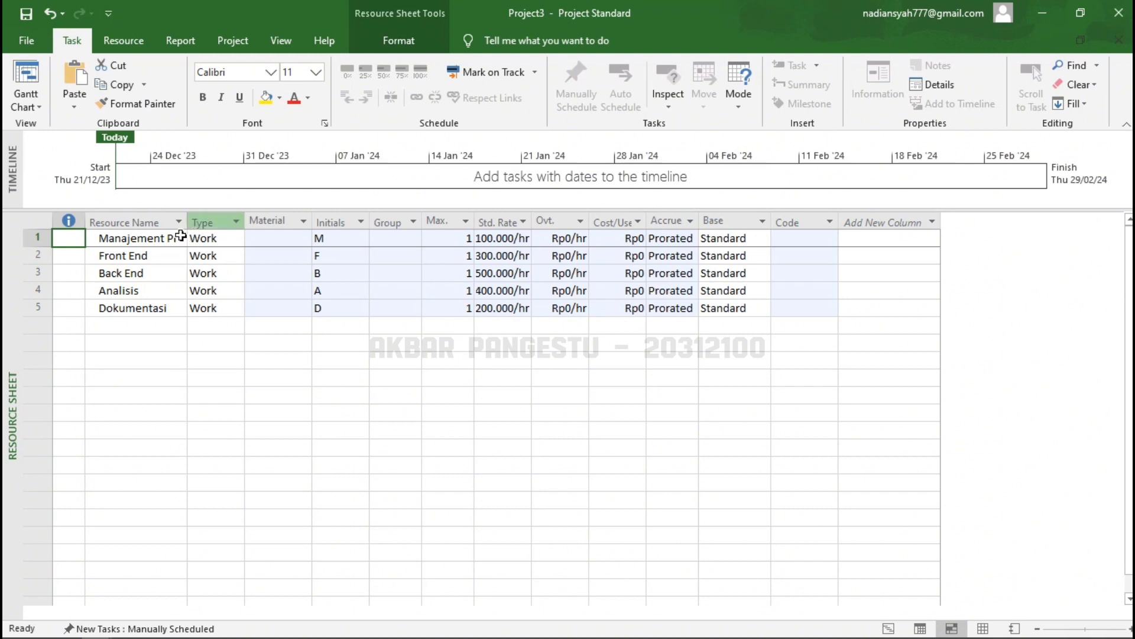
{"action": "left_click_drag", "start_coordinate": [188, 229], "coordinate": [231, 254]}
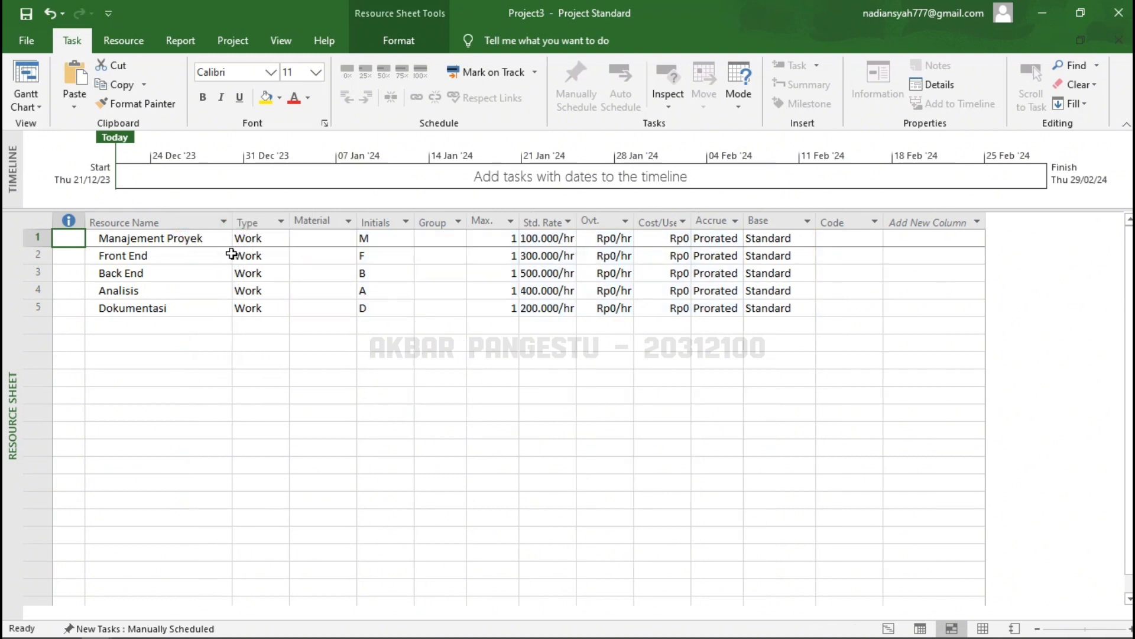
- Rename the resource Manajement Proyek as Manajer Proyek
{"action": "double_click", "coordinate": [169, 239]}
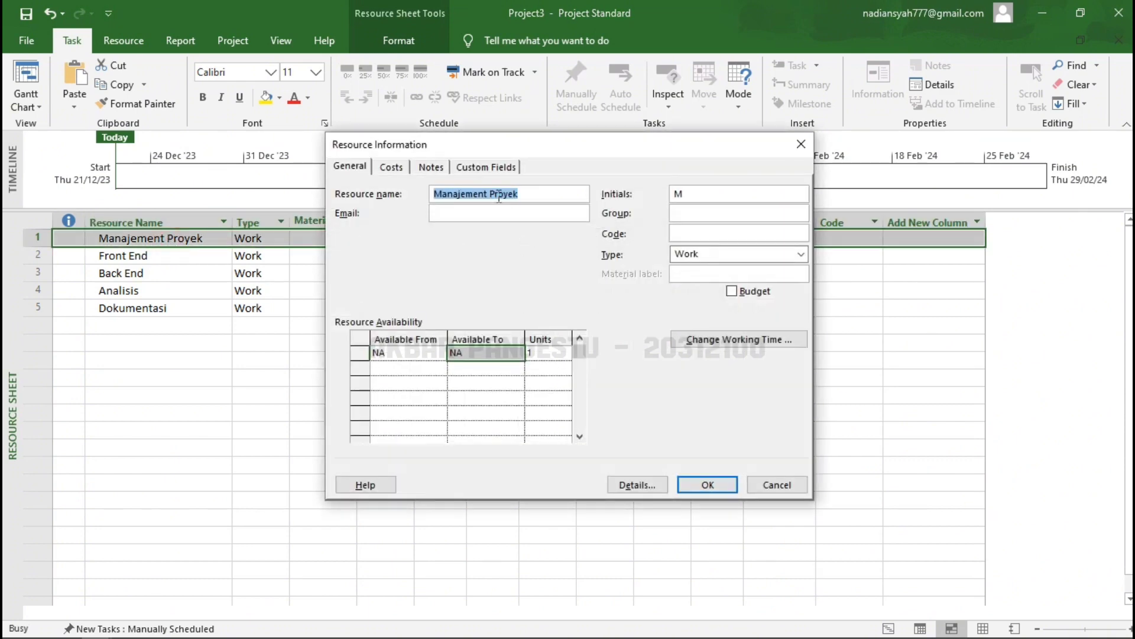
{"action": "left_click", "coordinate": [488, 194]}
{"action": "key", "text": "BackSpace"}
{"action": "key", "text": "BackSpace"}
{"action": "key", "text": "BackSpace"}
{"action": "key", "text": "BackSpace"}
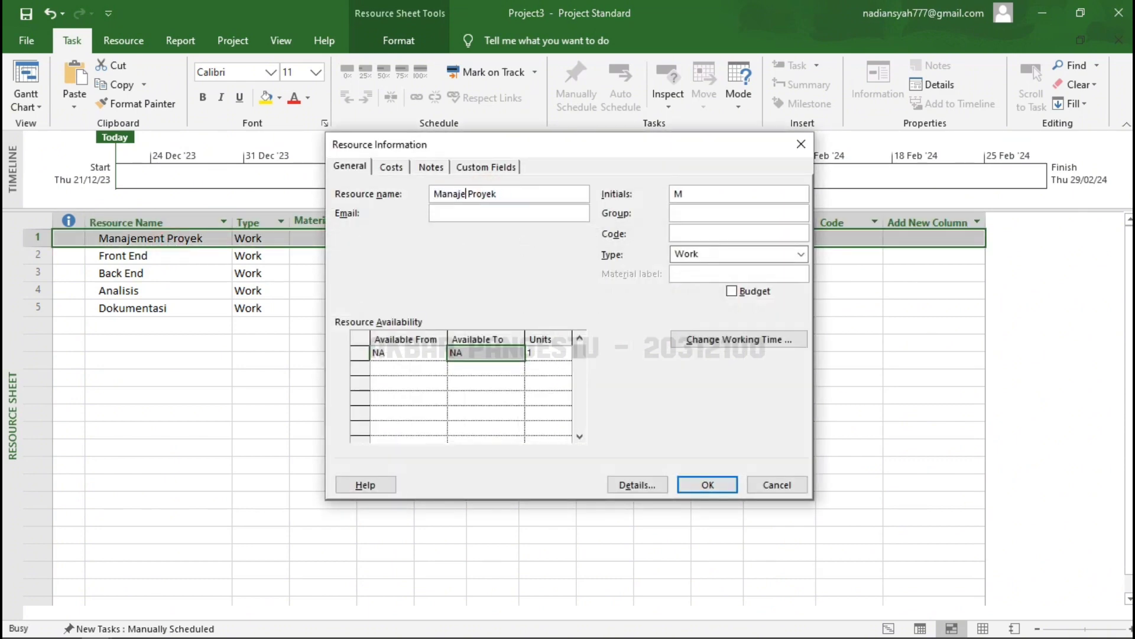
{"action": "type", "text": "r"}
{"action": "left_click", "coordinate": [708, 484]}
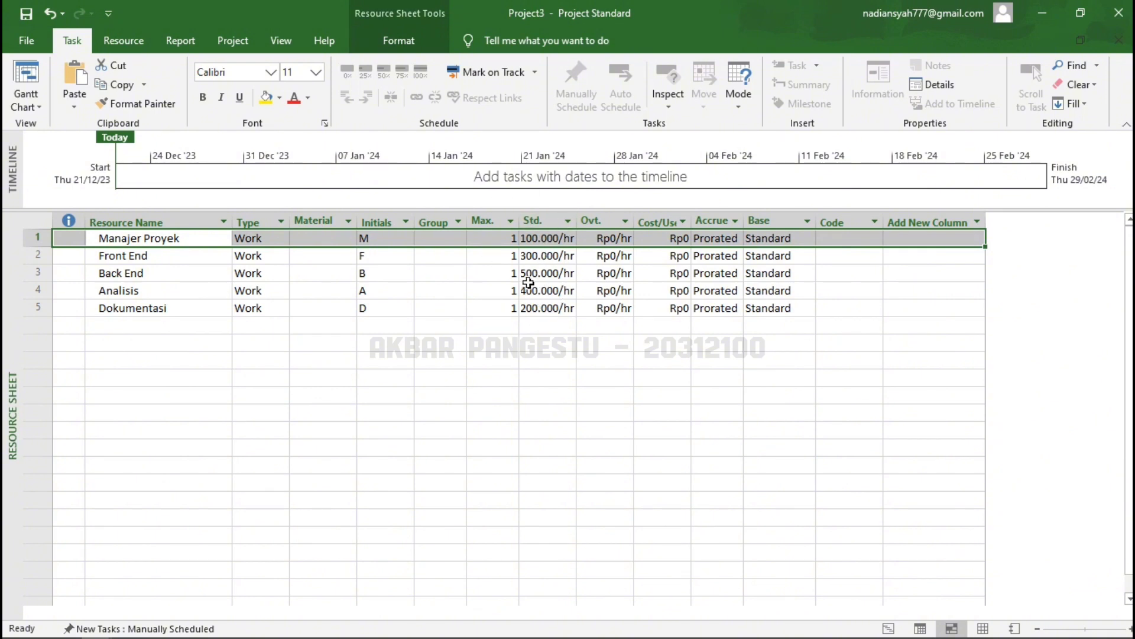
- Return to the Gantt Chart view and enlarge the task table beyond the Resource Names column
{"action": "left_click", "coordinate": [25, 102]}
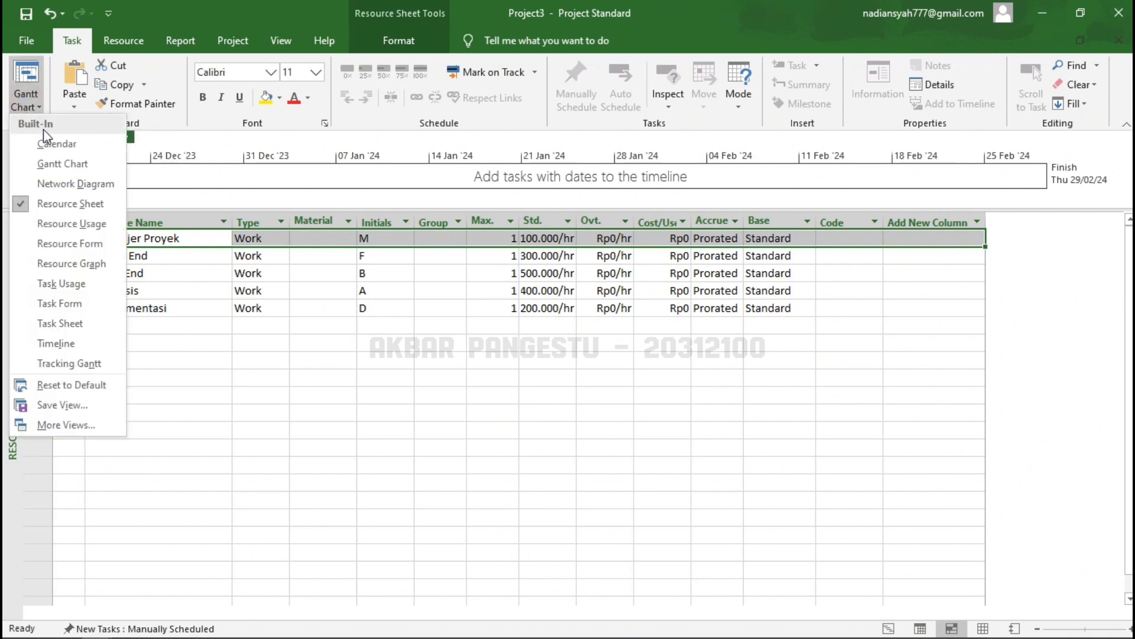
{"action": "left_click", "coordinate": [59, 164]}
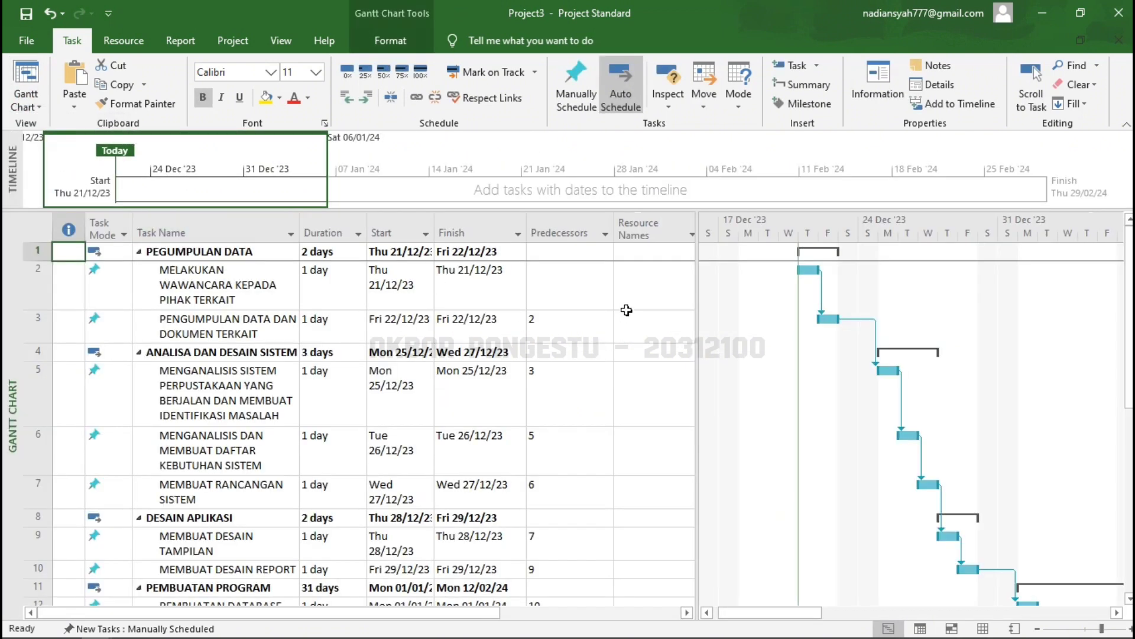
{"action": "left_click_drag", "start_coordinate": [699, 301], "coordinate": [742, 302]}
- Assign the resource Manajer Proyek to both PEGUMPULAN DATA subtasks
{"action": "left_click", "coordinate": [647, 280]}
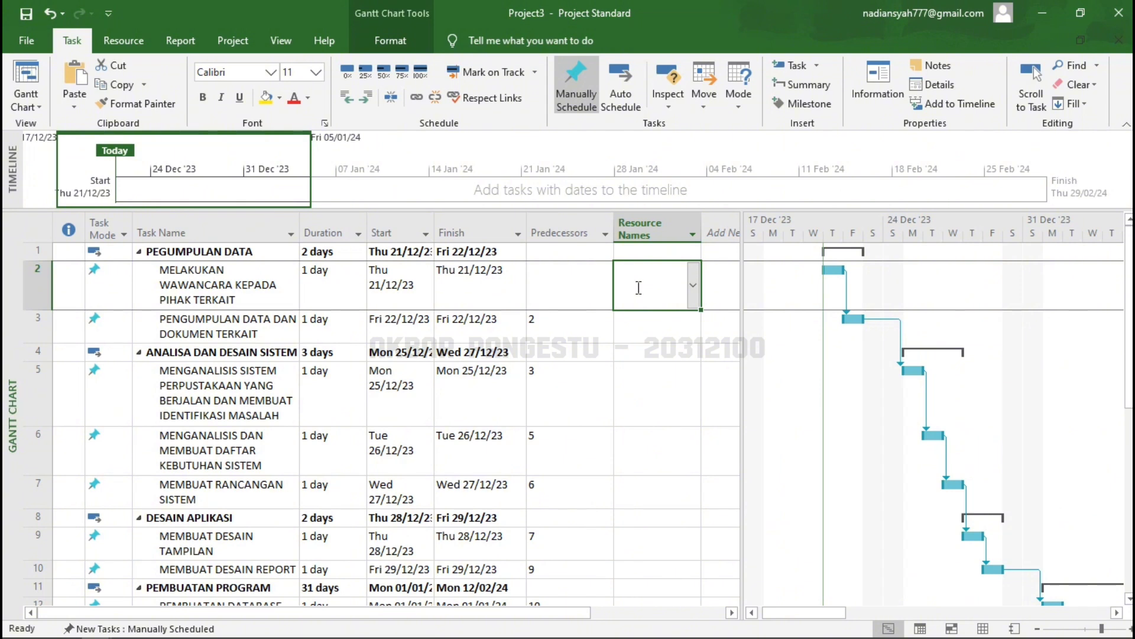
{"action": "left_click", "coordinate": [693, 285]}
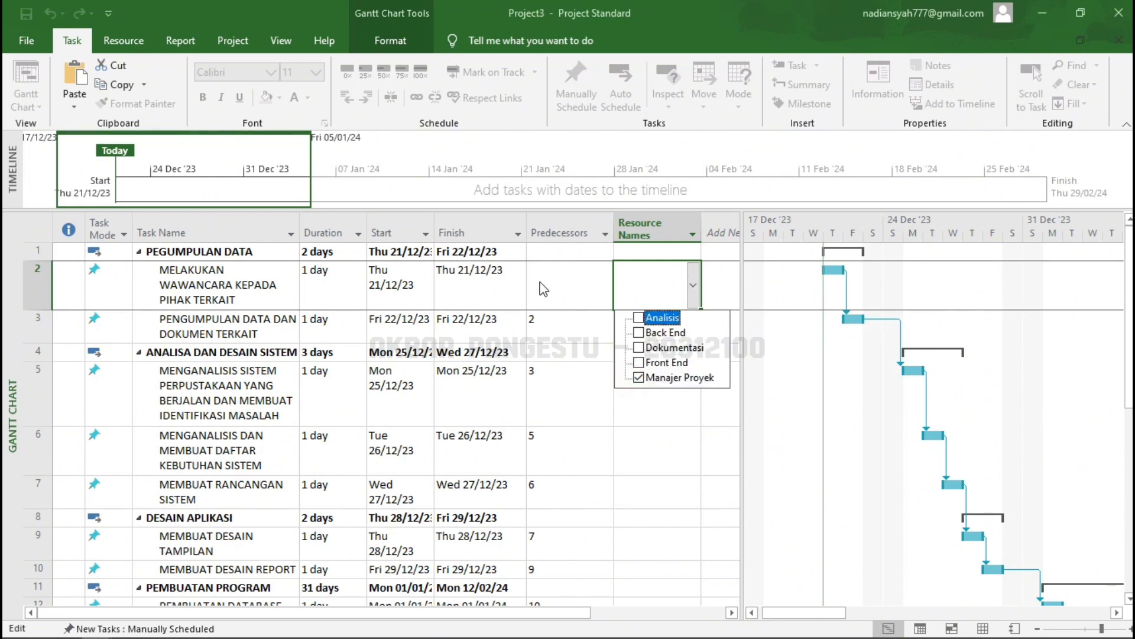
{"action": "key", "text": "Return"}
{"action": "left_click", "coordinate": [651, 327]}
{"action": "left_click", "coordinate": [693, 326]}
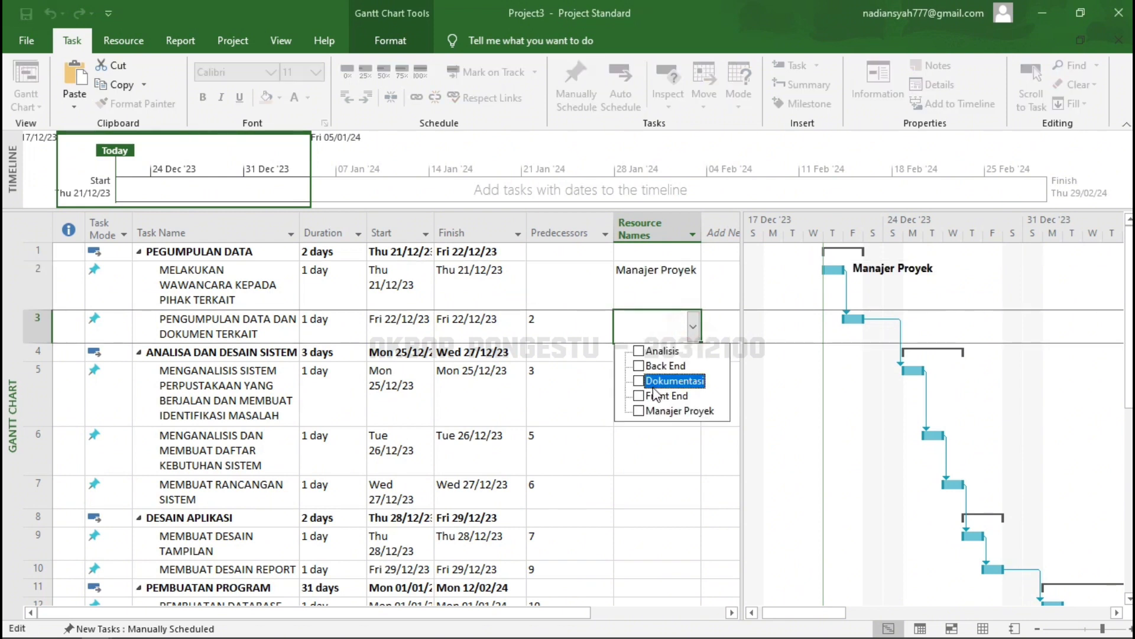
{"action": "left_click", "coordinate": [641, 410]}
- Assign the resource Analisis to all three ANALISA DAN DESAIN SISTEM subtasks
{"action": "left_click", "coordinate": [693, 396]}
{"action": "left_click", "coordinate": [693, 397]}
{"action": "left_click", "coordinate": [640, 434]}
{"action": "left_click", "coordinate": [693, 455]}
{"action": "left_click", "coordinate": [693, 454]}
{"action": "left_click", "coordinate": [640, 483]}
{"action": "left_click", "coordinate": [691, 494]}
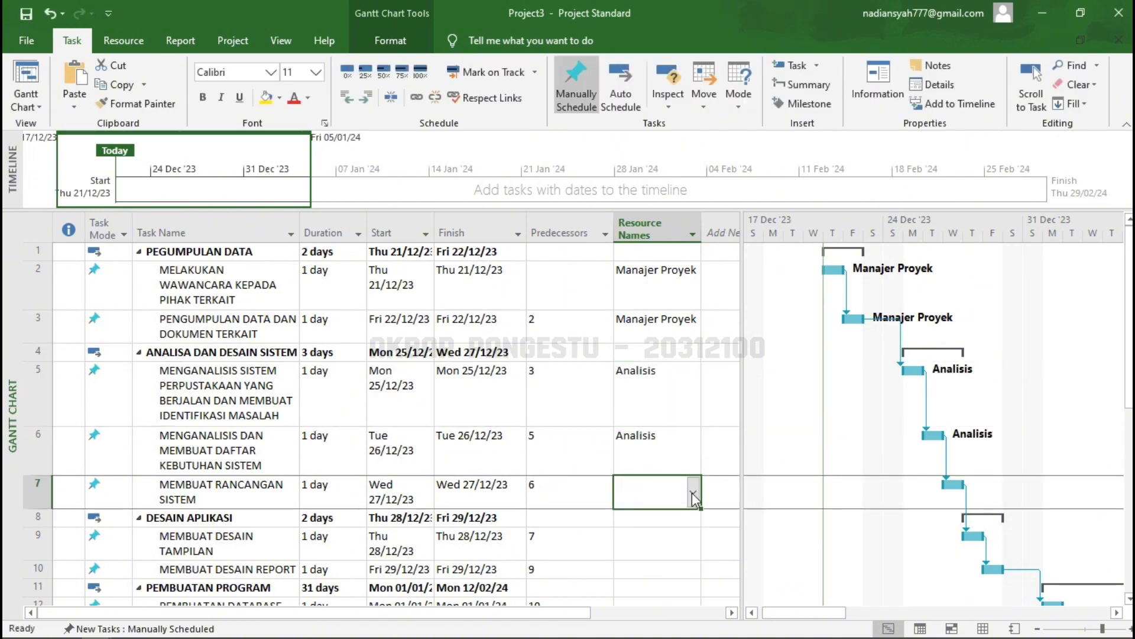
{"action": "left_click", "coordinate": [693, 495]}
{"action": "left_click", "coordinate": [640, 517]}
- Assign the resource Front End to MEMBUAT DESAIN TAMPILAN and MEMBUAT DESAIN REPORT
{"action": "scroll", "coordinate": [672, 453], "scroll_direction": "down", "scroll_amount": 1}
{"action": "left_click", "coordinate": [671, 453]}
{"action": "left_click", "coordinate": [693, 454]}
{"action": "left_click", "coordinate": [640, 513]}
{"action": "left_click", "coordinate": [693, 473]}
{"action": "left_click", "coordinate": [694, 473]}
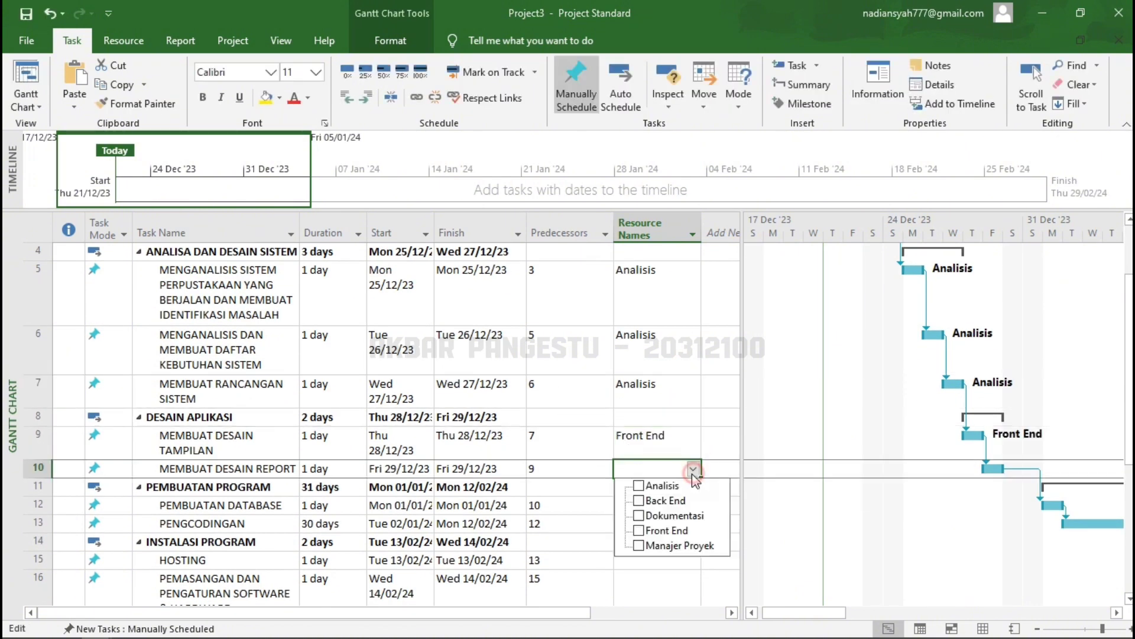
{"action": "left_click", "coordinate": [638, 529]}
- Assign the resource Back End to the PEMBUATAN DATABASE and PENGCODINGAN tasks
{"action": "left_click", "coordinate": [693, 505]}
{"action": "left_click", "coordinate": [693, 505]}
{"action": "left_click", "coordinate": [639, 537]}
{"action": "left_click", "coordinate": [693, 523]}
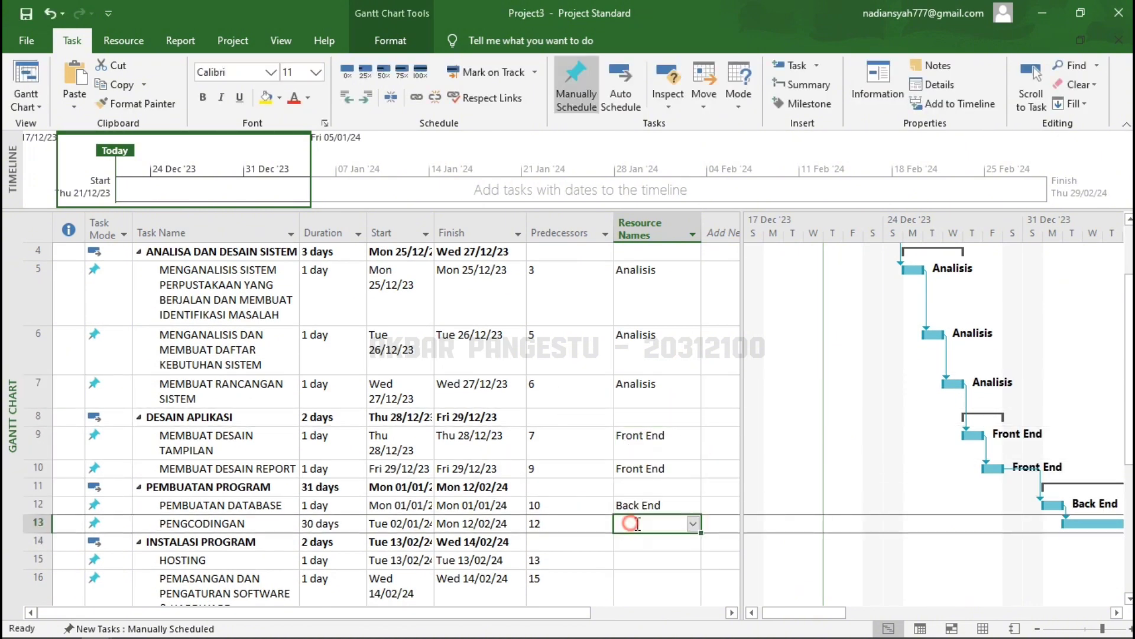
{"action": "left_click", "coordinate": [693, 523]}
{"action": "left_click", "coordinate": [638, 556]}
- Assign Back End to HOSTING and Analisis to PEMASANGAN DAN PENGATURAN SOFTWARE & HARDWARE
{"action": "scroll", "coordinate": [651, 532], "scroll_direction": "down", "scroll_amount": 1}
{"action": "left_click", "coordinate": [693, 430]}
{"action": "left_click", "coordinate": [693, 431]}
{"action": "left_click", "coordinate": [660, 460]}
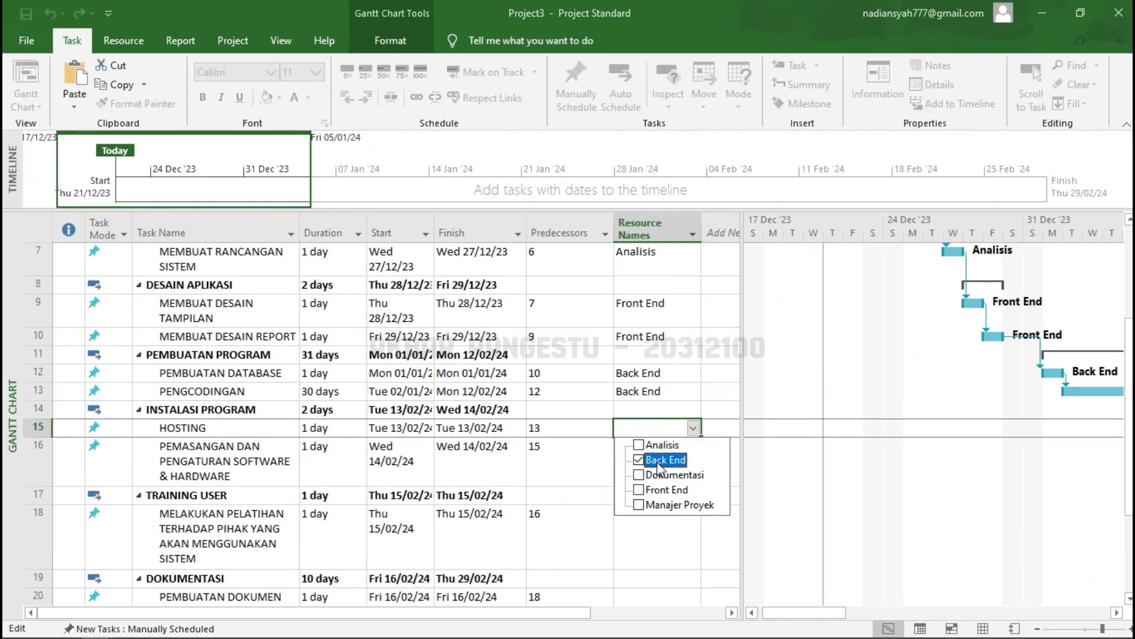
{"action": "left_click", "coordinate": [661, 525]}
{"action": "left_click", "coordinate": [693, 463]}
{"action": "left_click", "coordinate": [693, 462]}
{"action": "left_click", "coordinate": [664, 493]}
- Assign the resource Manajer Proyek to the training task under TRAINING USER
{"action": "left_click", "coordinate": [696, 533]}
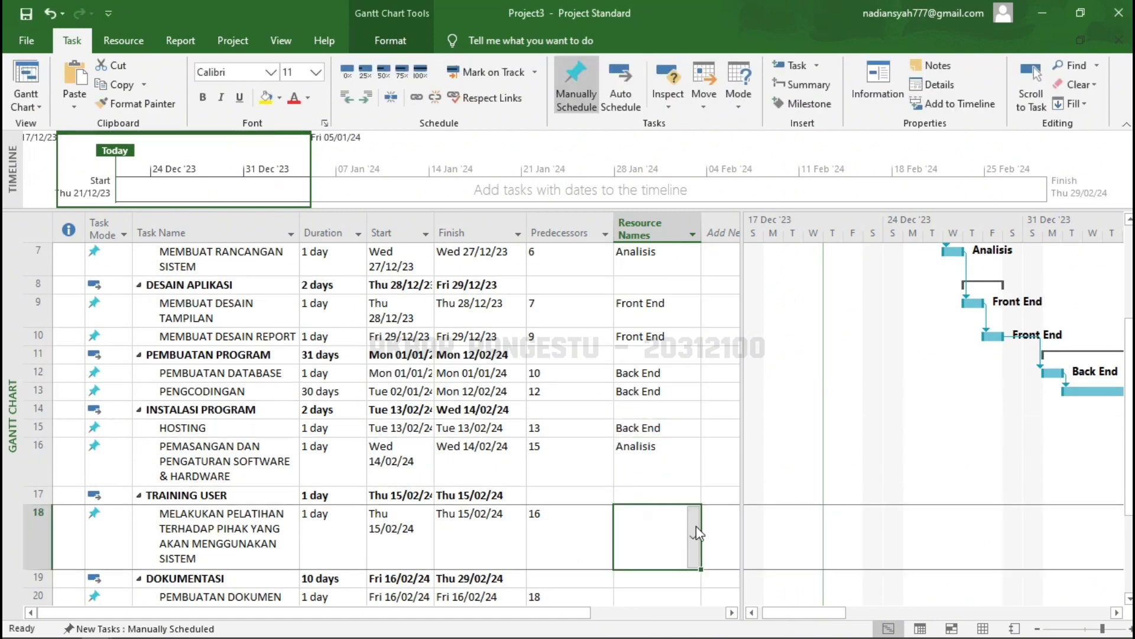
{"action": "left_click", "coordinate": [696, 529]}
{"action": "left_click", "coordinate": [642, 550]}
- Assign the resource Dokumentasi to all four subtasks of the DOKUMENTASI summary task
{"action": "scroll", "coordinate": [597, 446], "scroll_direction": "down", "scroll_amount": 2}
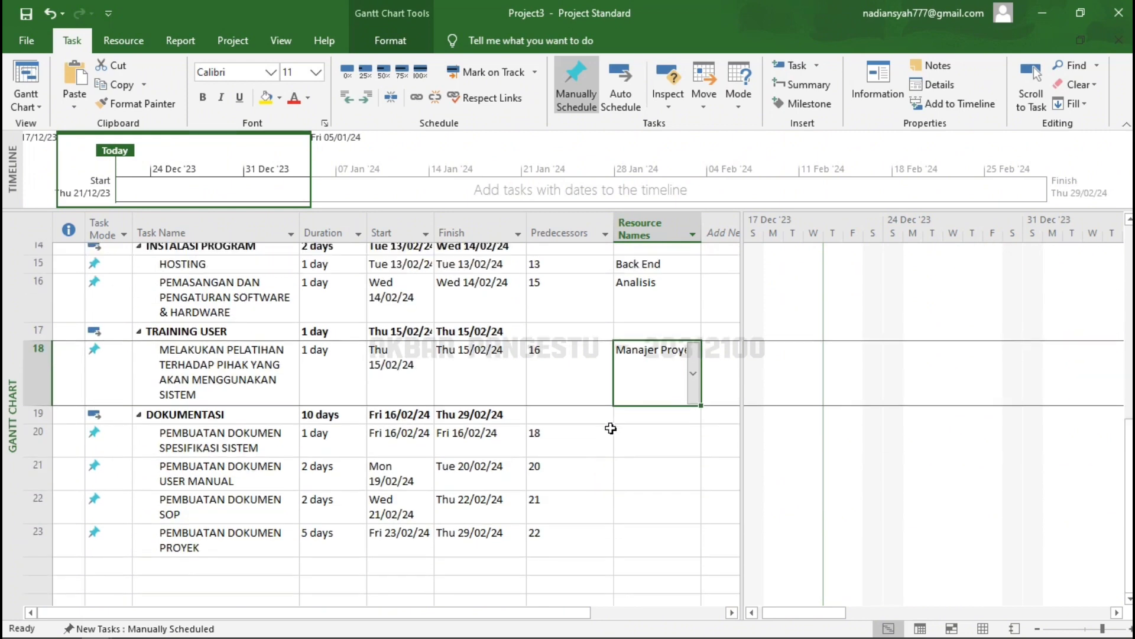
{"action": "left_click", "coordinate": [651, 447]}
{"action": "left_click", "coordinate": [693, 465]}
{"action": "left_click", "coordinate": [693, 464]}
{"action": "left_click", "coordinate": [678, 519]}
{"action": "left_click", "coordinate": [693, 498]}
{"action": "left_click", "coordinate": [693, 498]}
{"action": "left_click", "coordinate": [667, 552]}
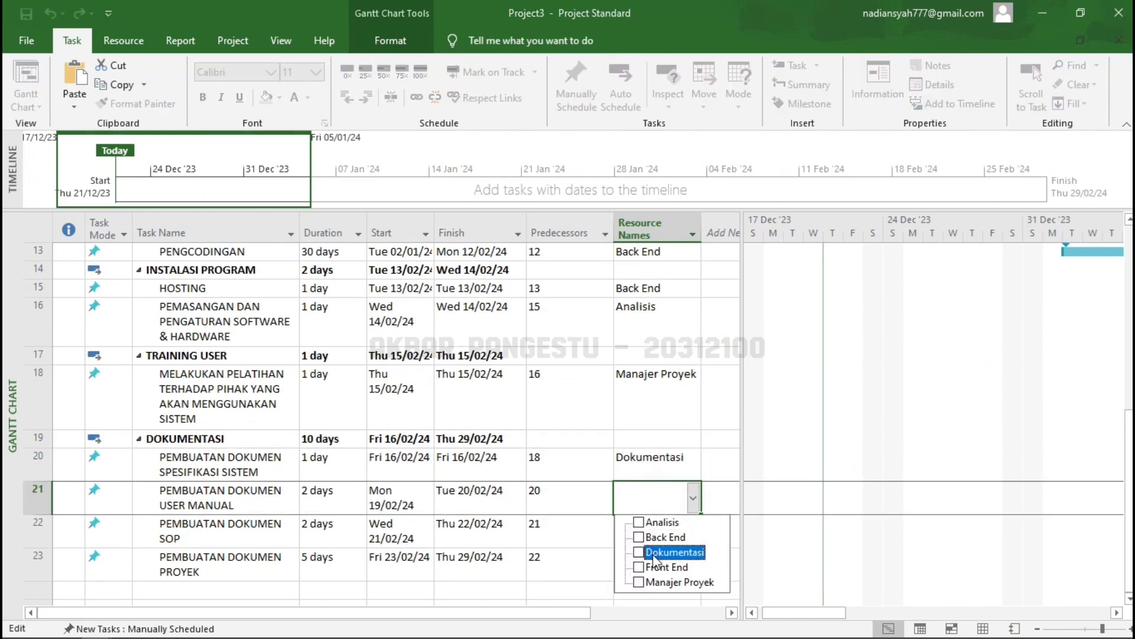
{"action": "left_click", "coordinate": [681, 538]}
{"action": "left_click", "coordinate": [693, 531]}
{"action": "left_click", "coordinate": [664, 538]}
- Narrow the task table so that it ends at the Resource Names column
{"action": "scroll", "coordinate": [671, 439], "scroll_direction": "up", "scroll_amount": 5}
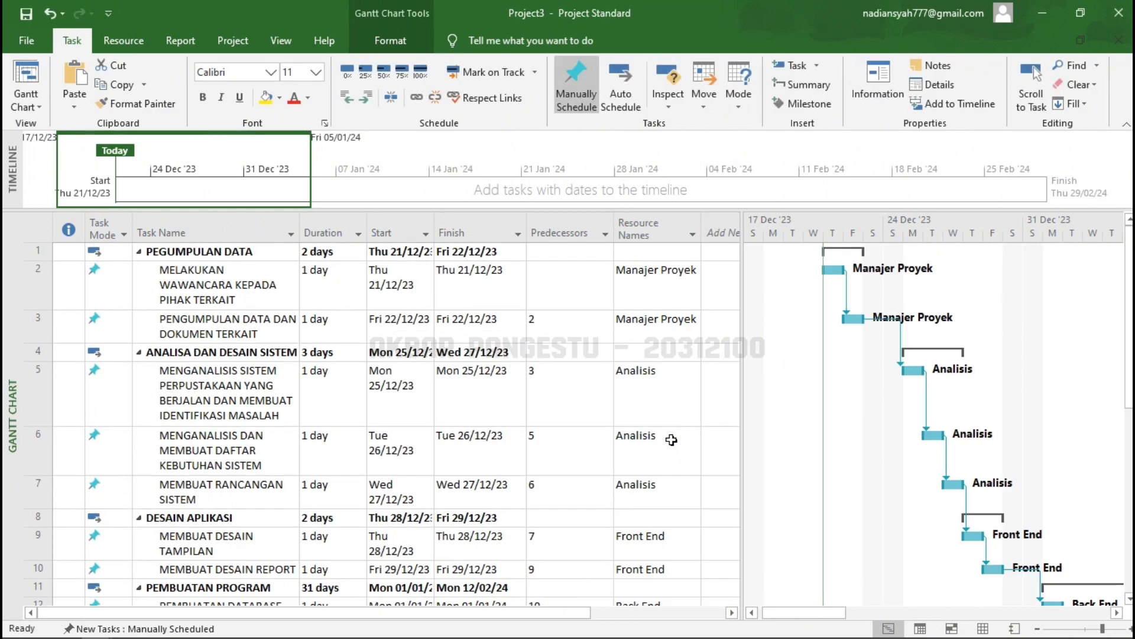
{"action": "scroll", "coordinate": [659, 443], "scroll_direction": "down", "scroll_amount": 6}
{"action": "scroll", "coordinate": [658, 444], "scroll_direction": "up", "scroll_amount": 6}
{"action": "left_click_drag", "start_coordinate": [743, 480], "coordinate": [700, 485]}
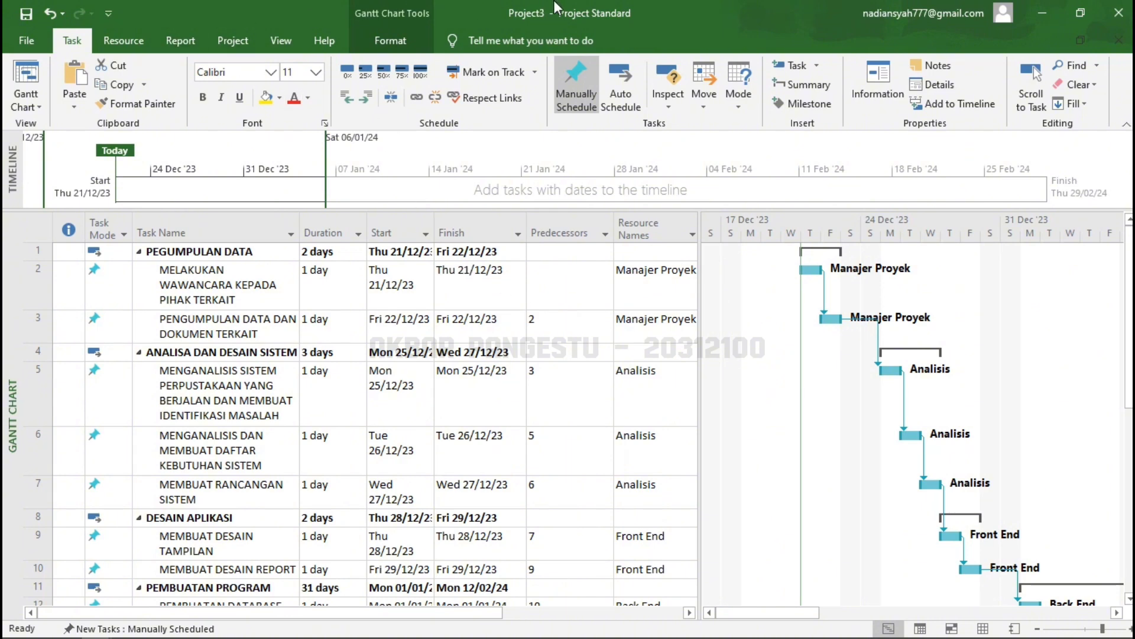
- Start a WBS code definition with level 1 as Uppercase Letters (ordered) and length 1
{"action": "mouse_move", "coordinate": [593, 3]}
{"action": "left_click", "coordinate": [643, 12]}
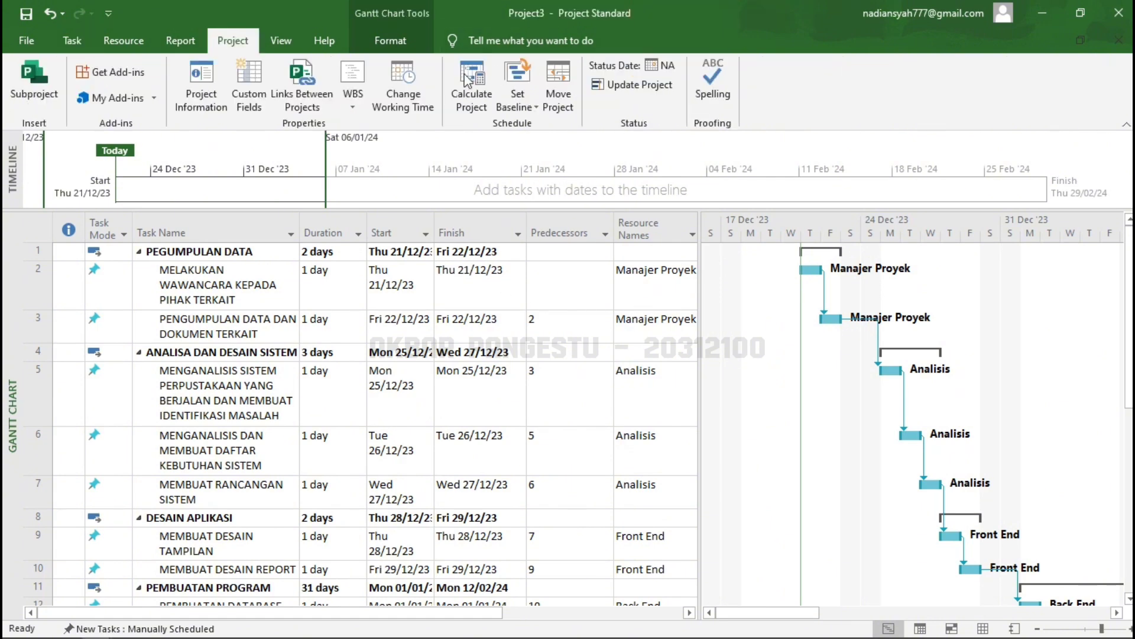
{"action": "left_click", "coordinate": [354, 105]}
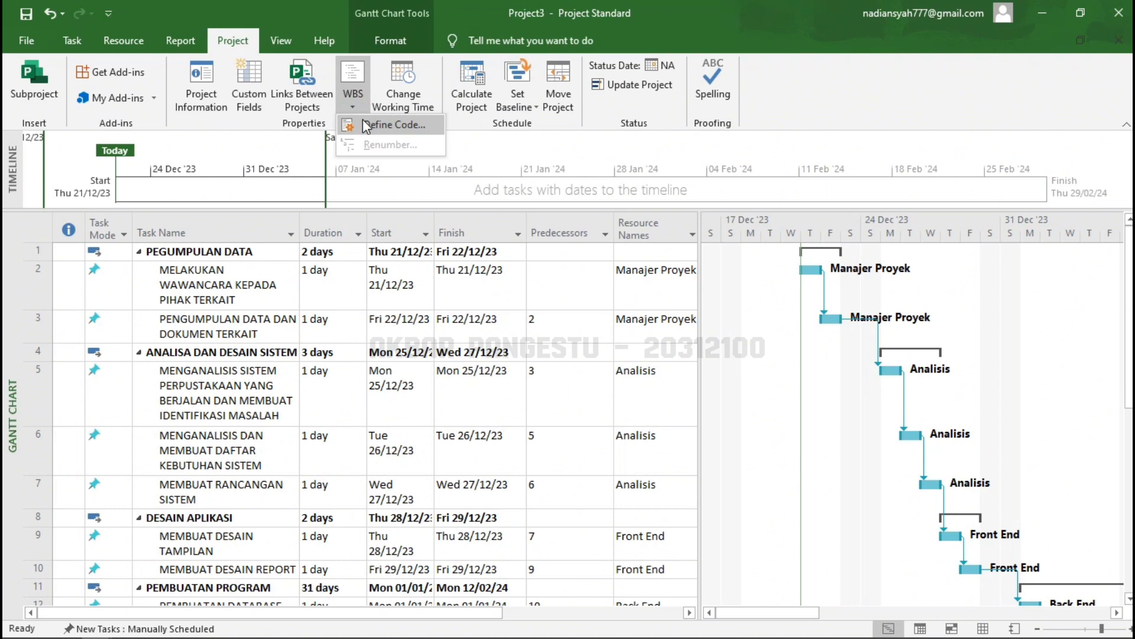
{"action": "left_click", "coordinate": [365, 126]}
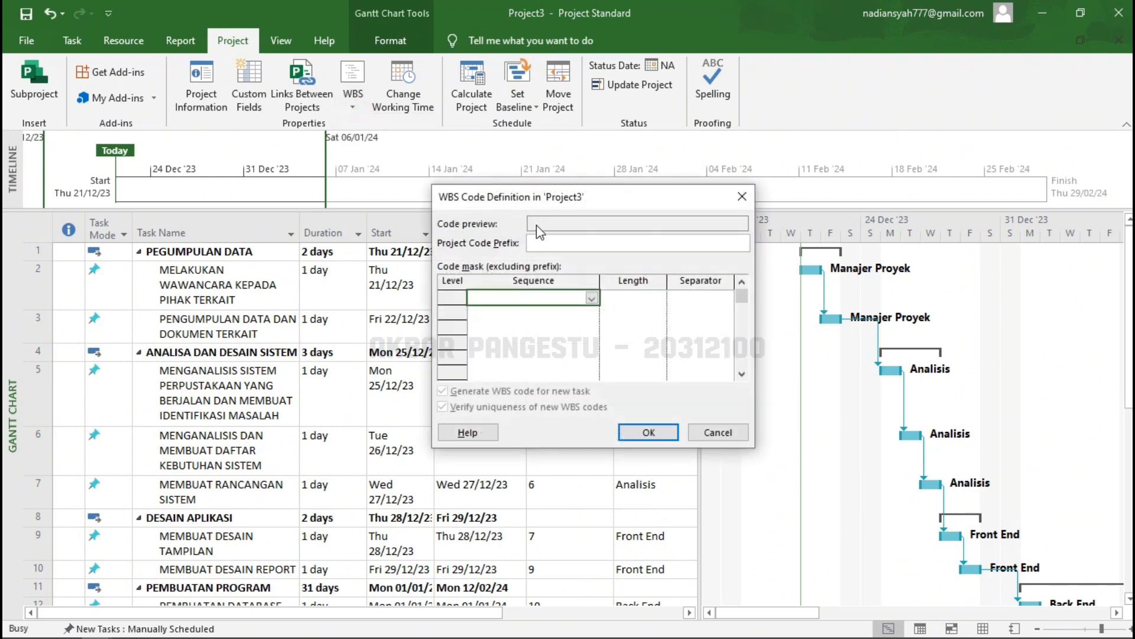
{"action": "left_click", "coordinate": [591, 298]}
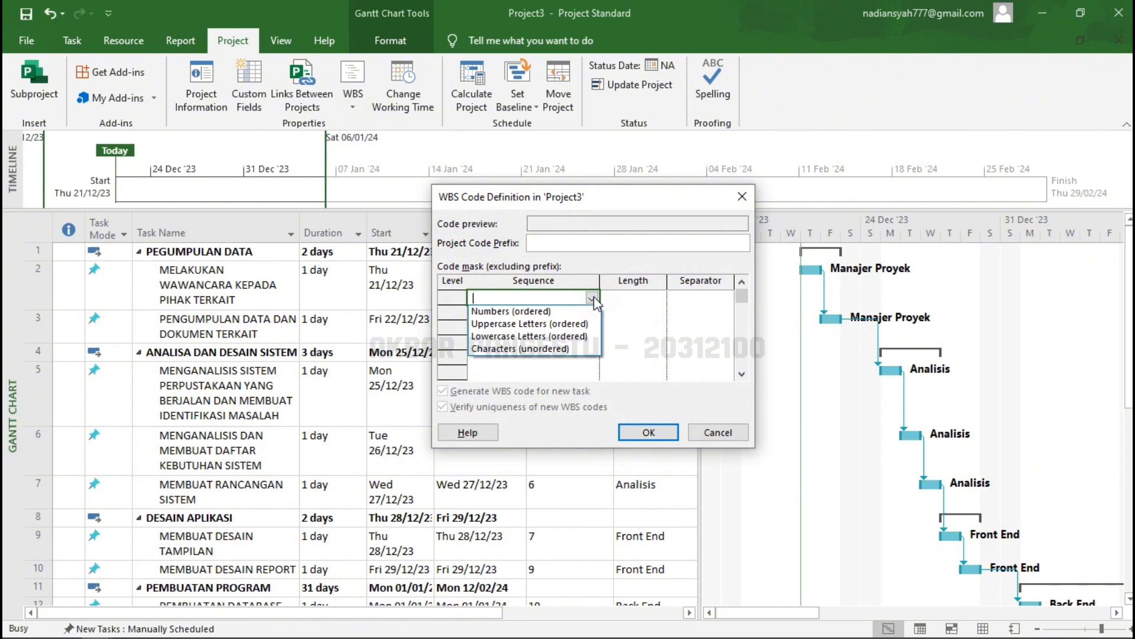
{"action": "left_click", "coordinate": [560, 323]}
{"action": "left_click", "coordinate": [650, 298]}
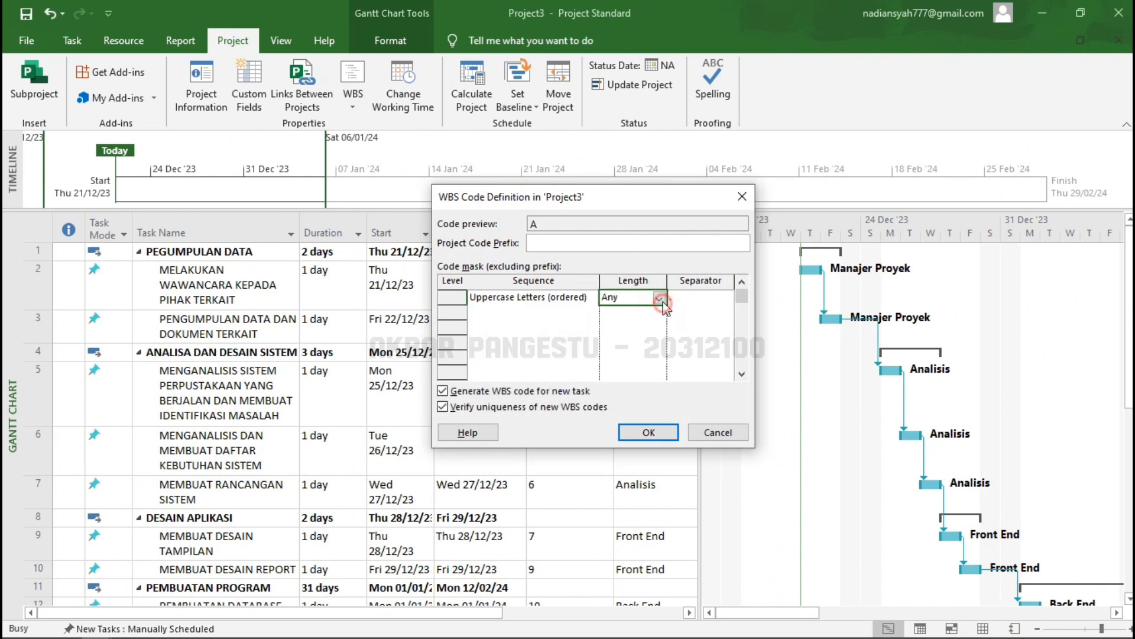
{"action": "left_click", "coordinate": [658, 298]}
{"action": "left_click", "coordinate": [626, 323]}
- Add level 2 to the WBS code mask as Numbers (ordered) with length 1
{"action": "left_click", "coordinate": [552, 312]}
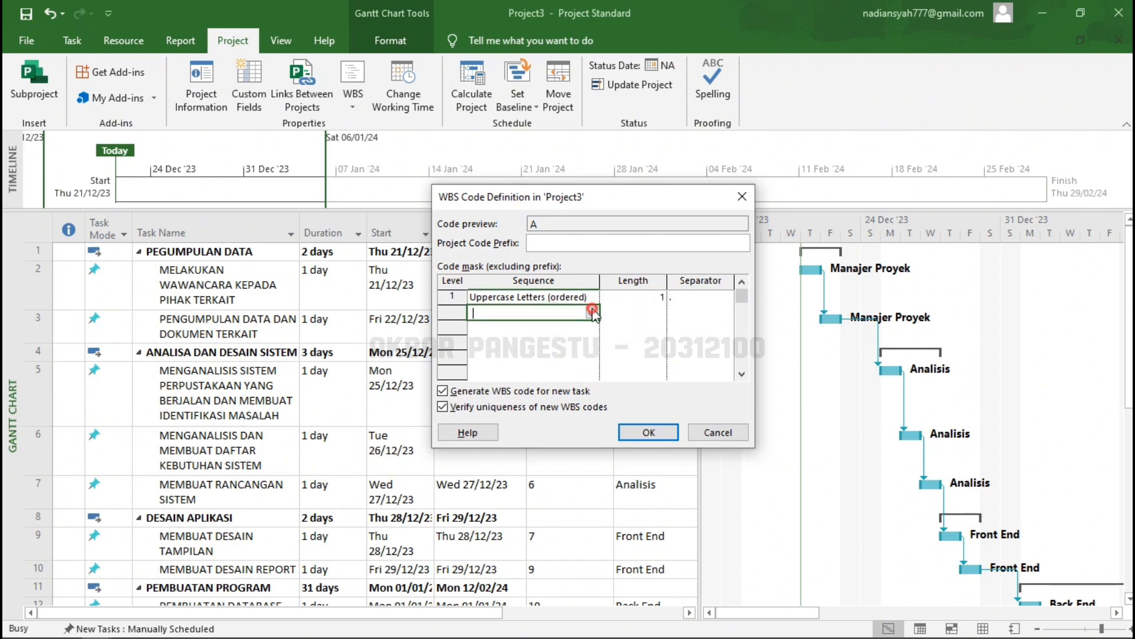
{"action": "left_click", "coordinate": [591, 313]}
{"action": "left_click", "coordinate": [553, 327]}
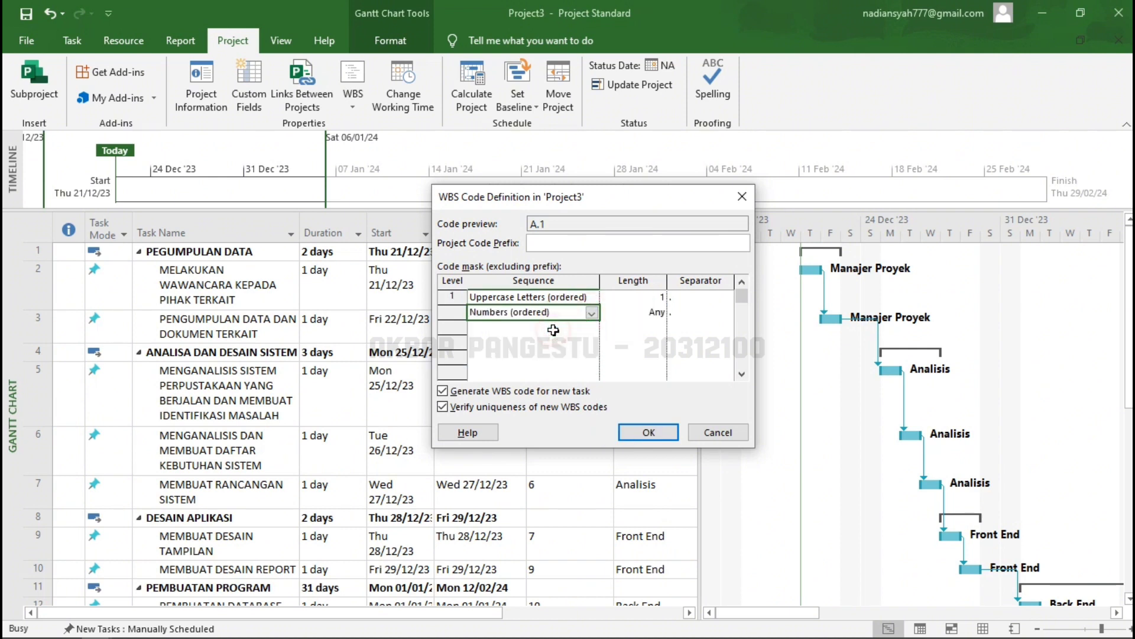
{"action": "left_click", "coordinate": [650, 315]}
{"action": "left_click", "coordinate": [658, 313]}
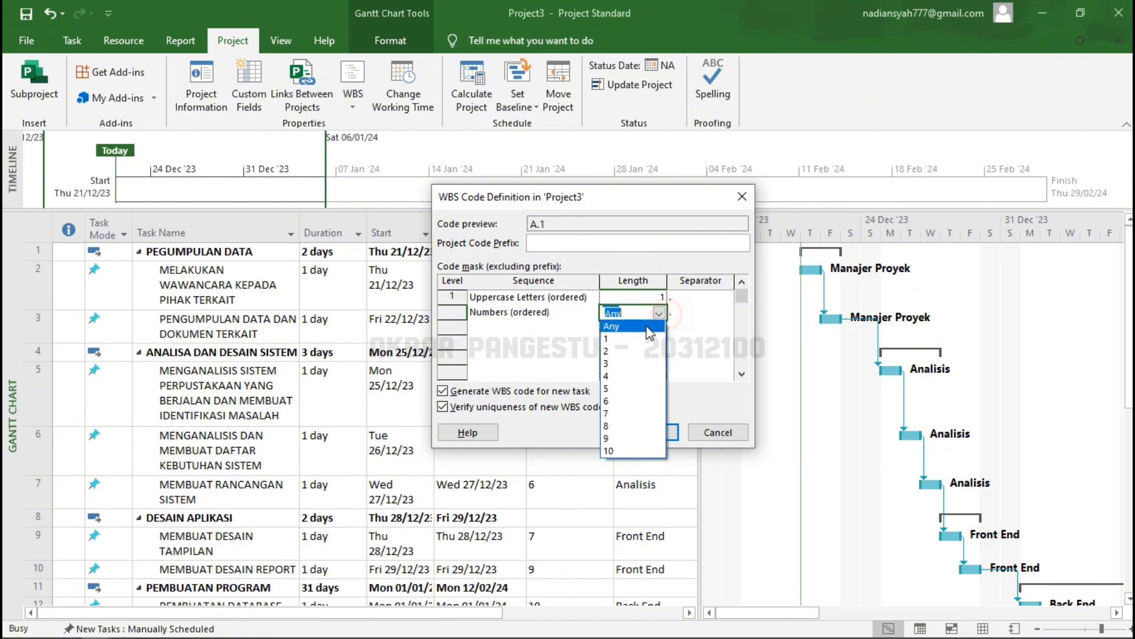
{"action": "left_click", "coordinate": [621, 337]}
- Add level 3 to the WBS code mask as Lowercase Letters (ordered) with length 1 and apply the definition
{"action": "left_click", "coordinate": [562, 313]}
{"action": "left_click", "coordinate": [560, 327]}
{"action": "left_click", "coordinate": [591, 327]}
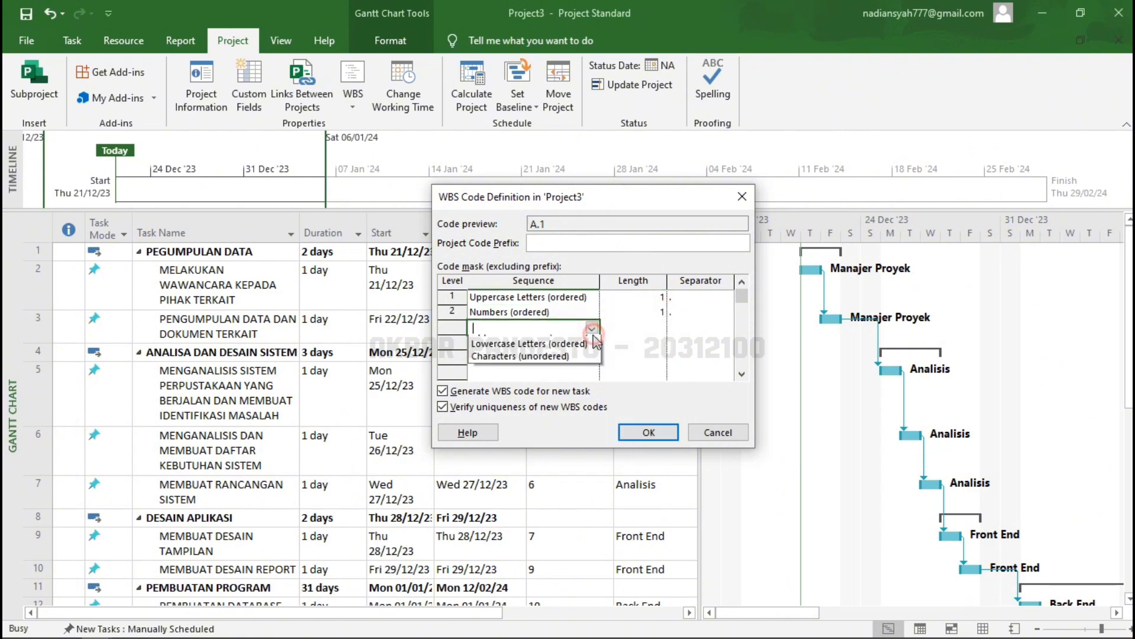
{"action": "left_click", "coordinate": [557, 366]}
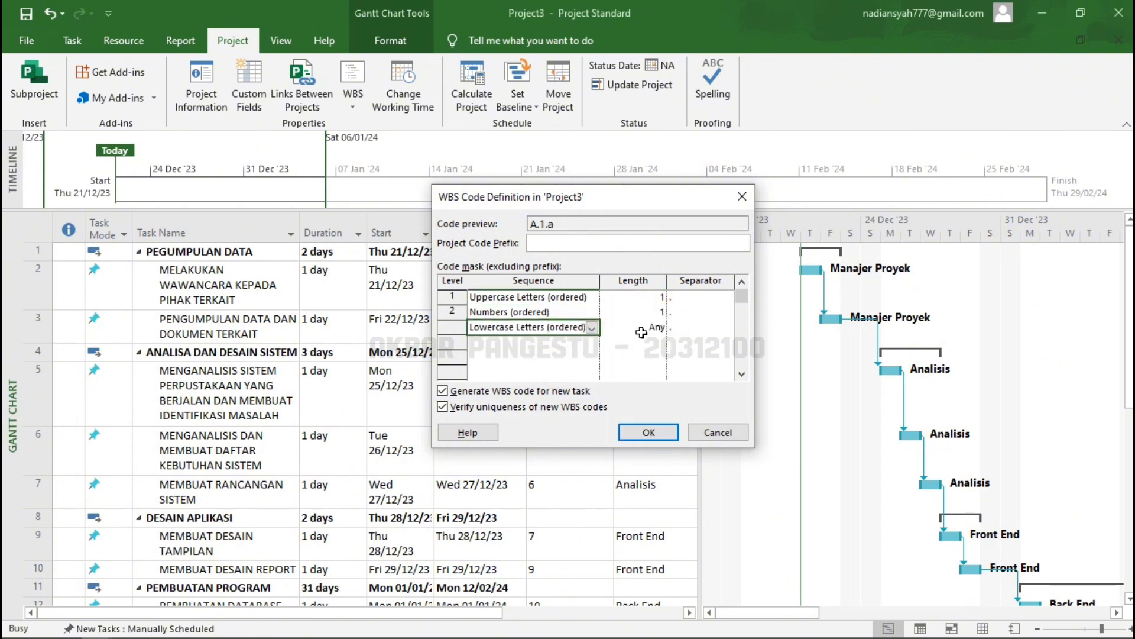
{"action": "left_click", "coordinate": [657, 327]}
{"action": "left_click", "coordinate": [660, 328]}
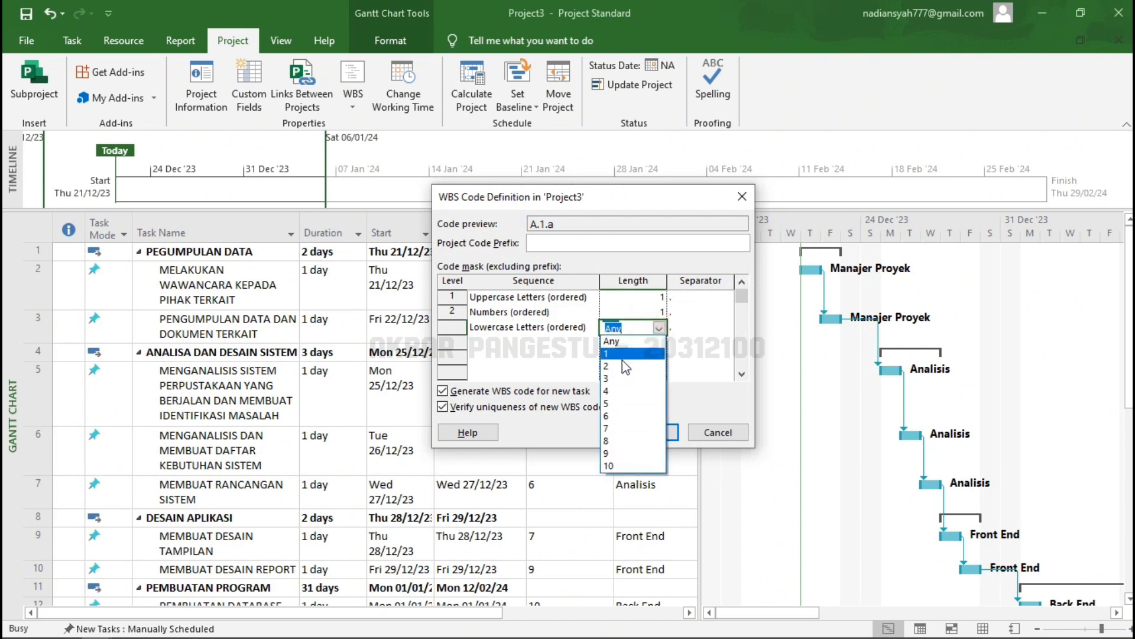
{"action": "left_click", "coordinate": [615, 352]}
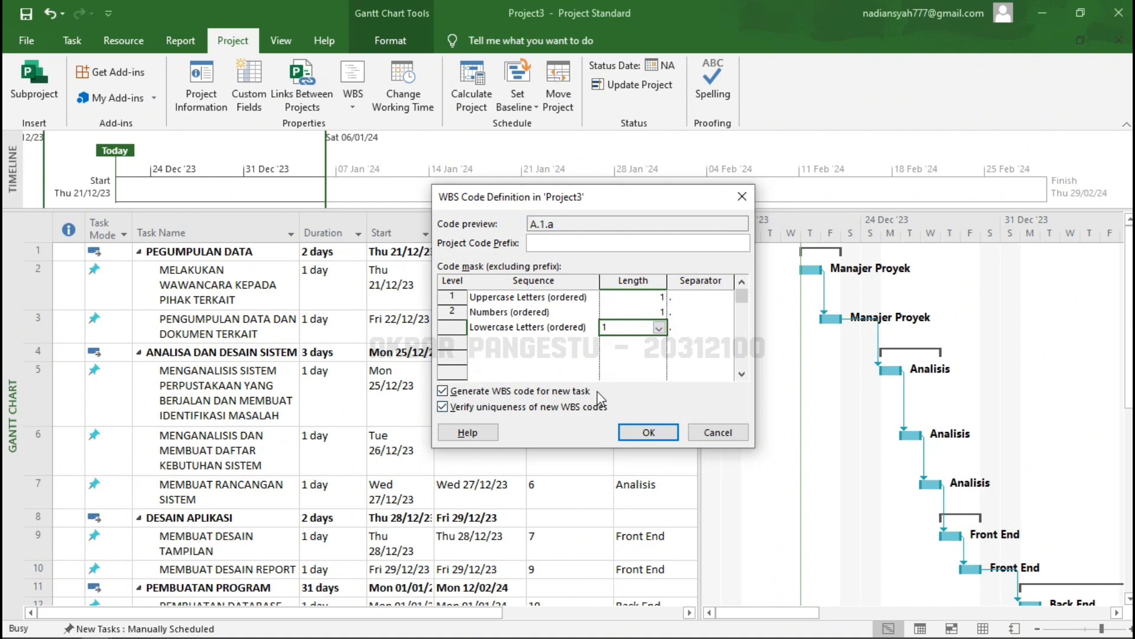
{"action": "left_click", "coordinate": [649, 435]}
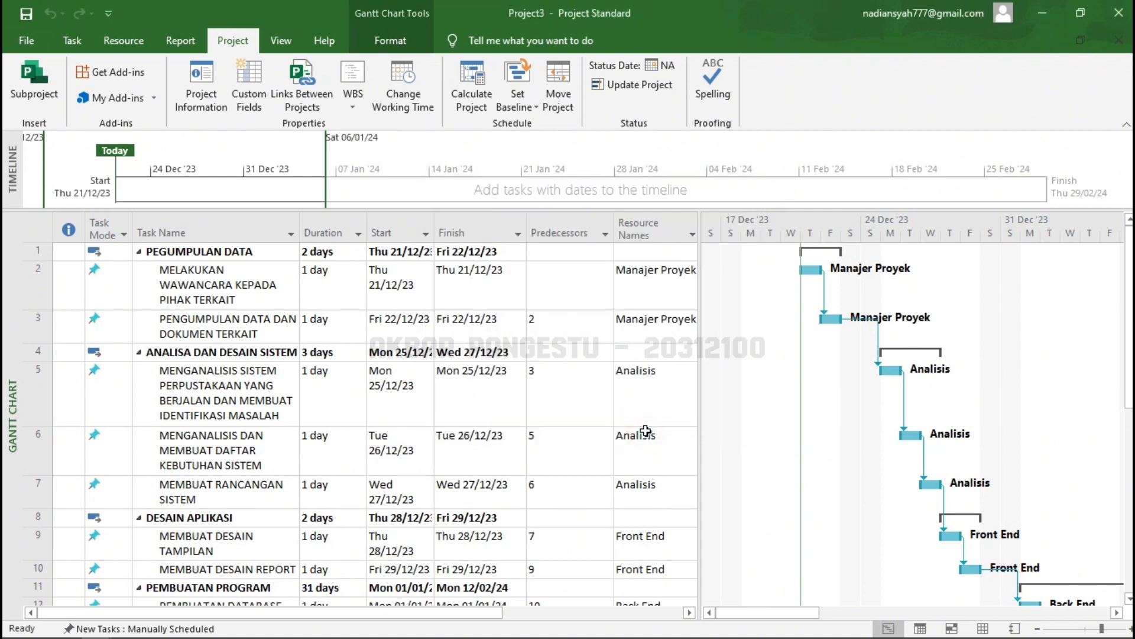
- Insert a WBS column in the task table before the Task Name column
{"action": "left_click", "coordinate": [72, 41]}
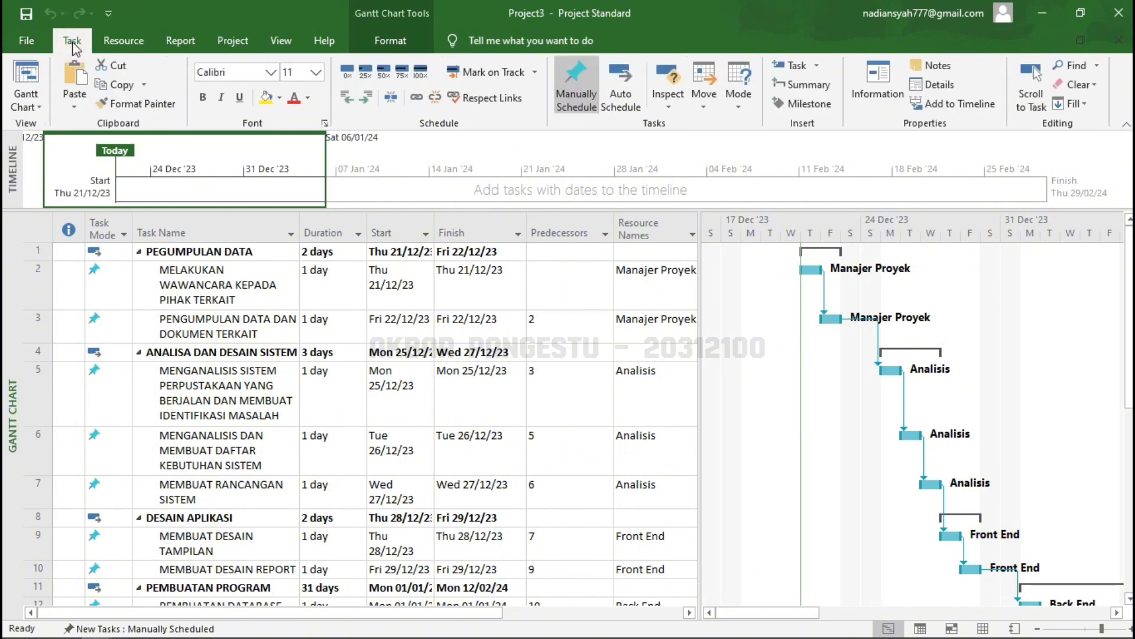
{"action": "left_click", "coordinate": [103, 229]}
{"action": "left_click", "coordinate": [168, 225]}
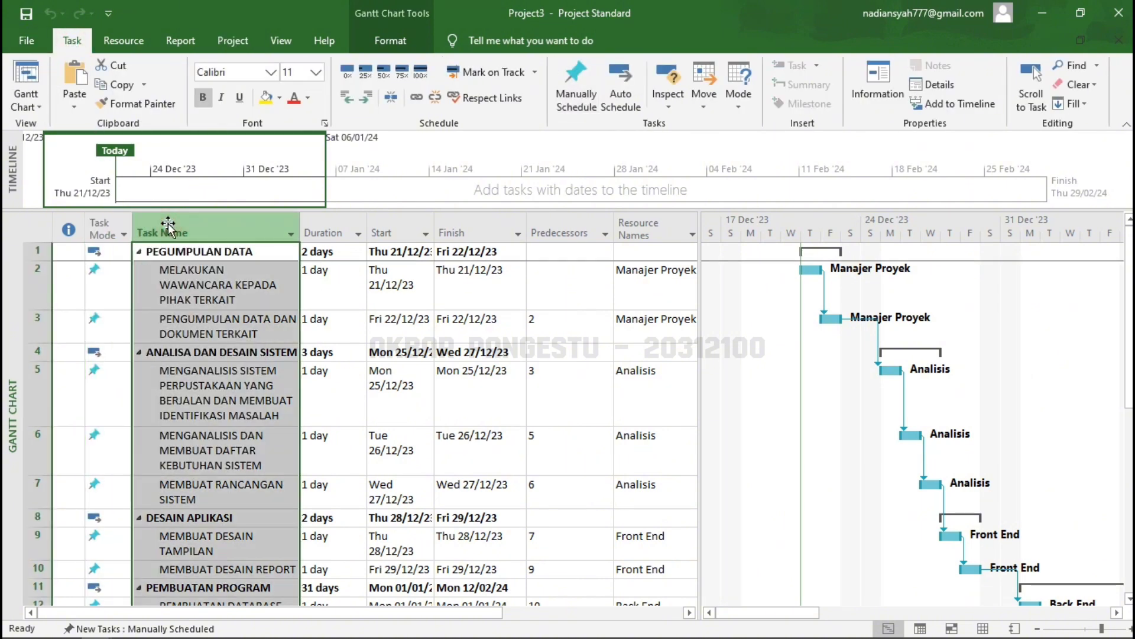
{"action": "right_click", "coordinate": [168, 226]}
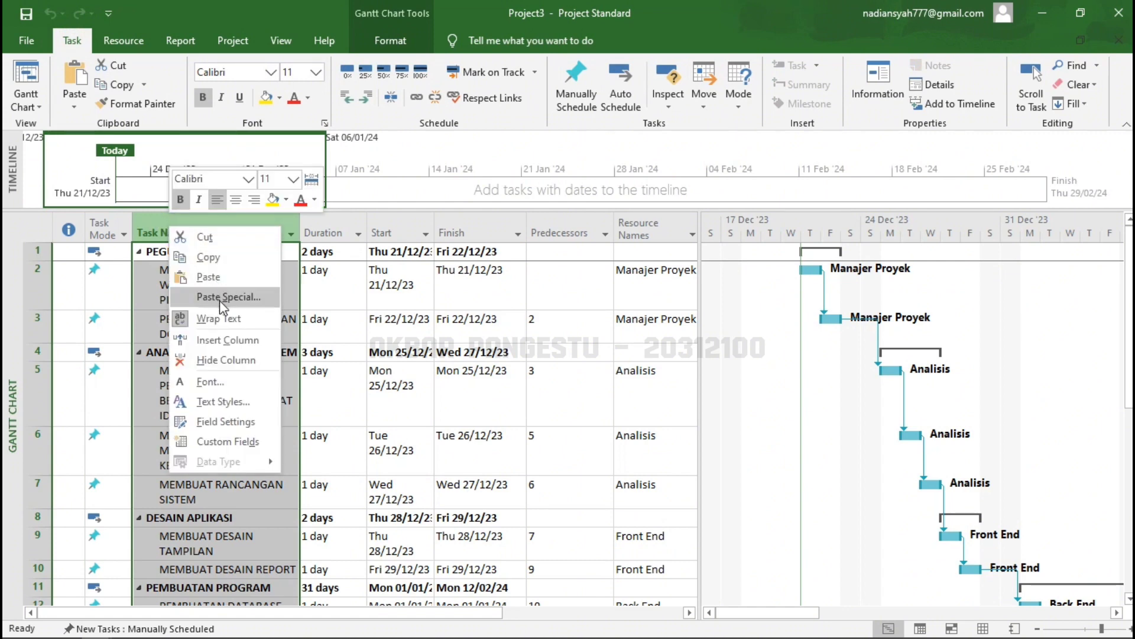
{"action": "left_click", "coordinate": [226, 340]}
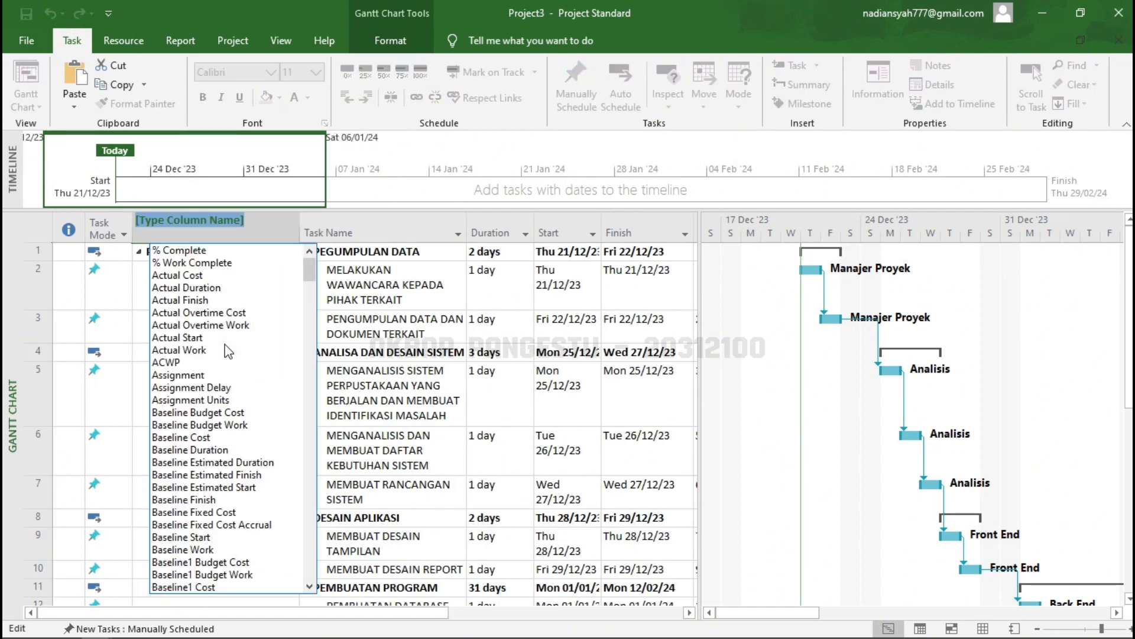
{"action": "type", "text": "wbs"}
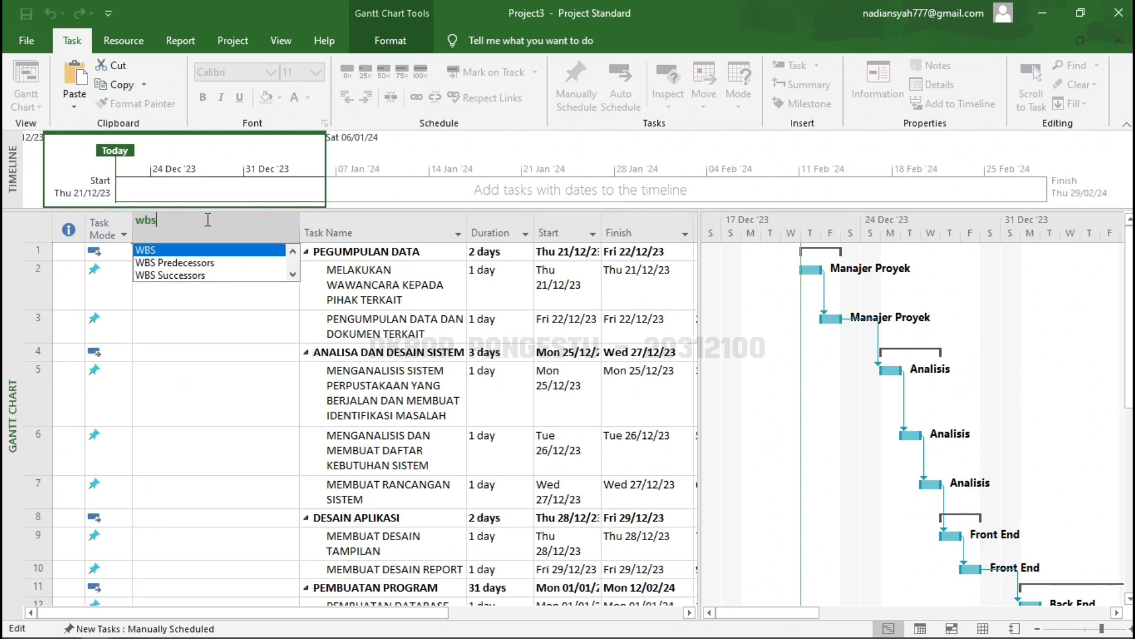
{"action": "left_click", "coordinate": [189, 250]}
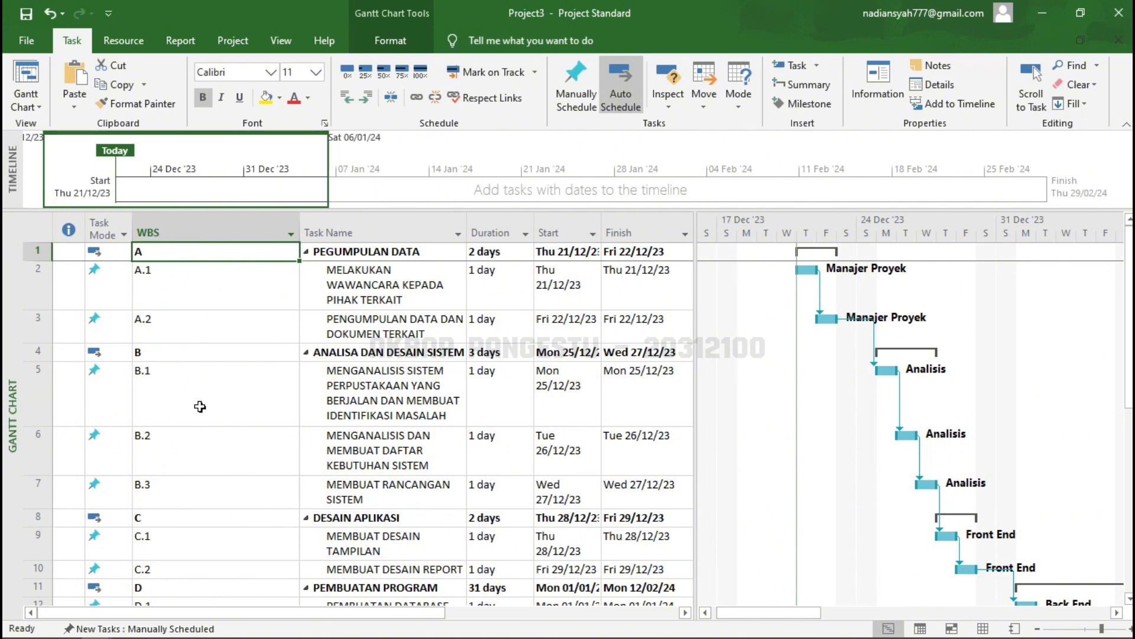
{"action": "scroll", "coordinate": [203, 349], "scroll_direction": "down", "scroll_amount": 6}
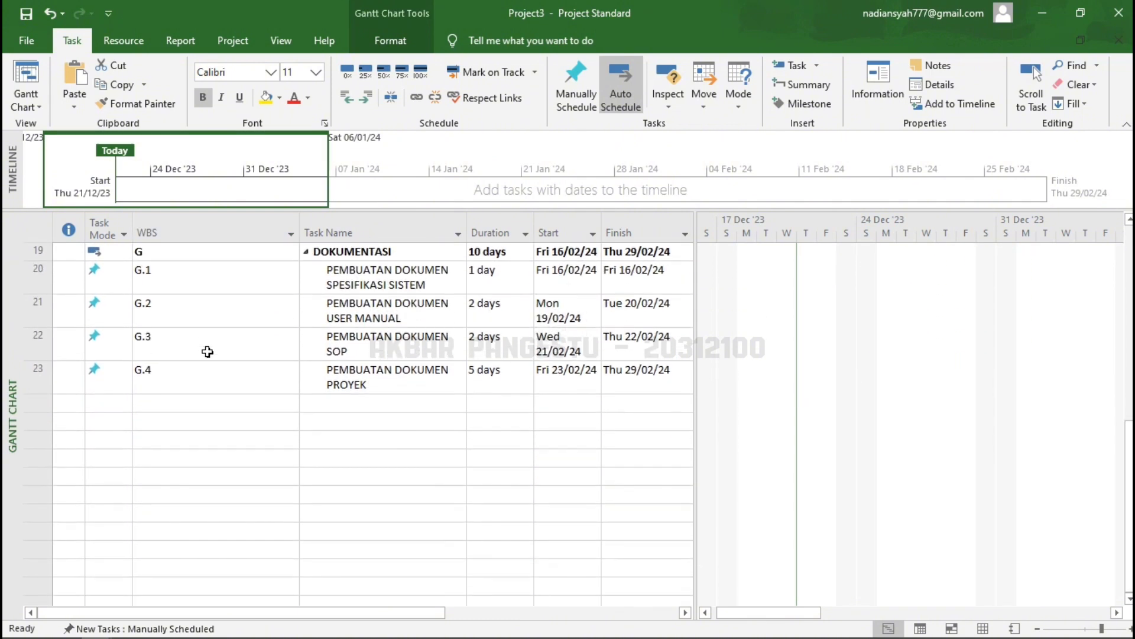
{"action": "scroll", "coordinate": [207, 351], "scroll_direction": "up", "scroll_amount": 4}
{"action": "scroll", "coordinate": [208, 350], "scroll_direction": "up", "scroll_amount": 2}
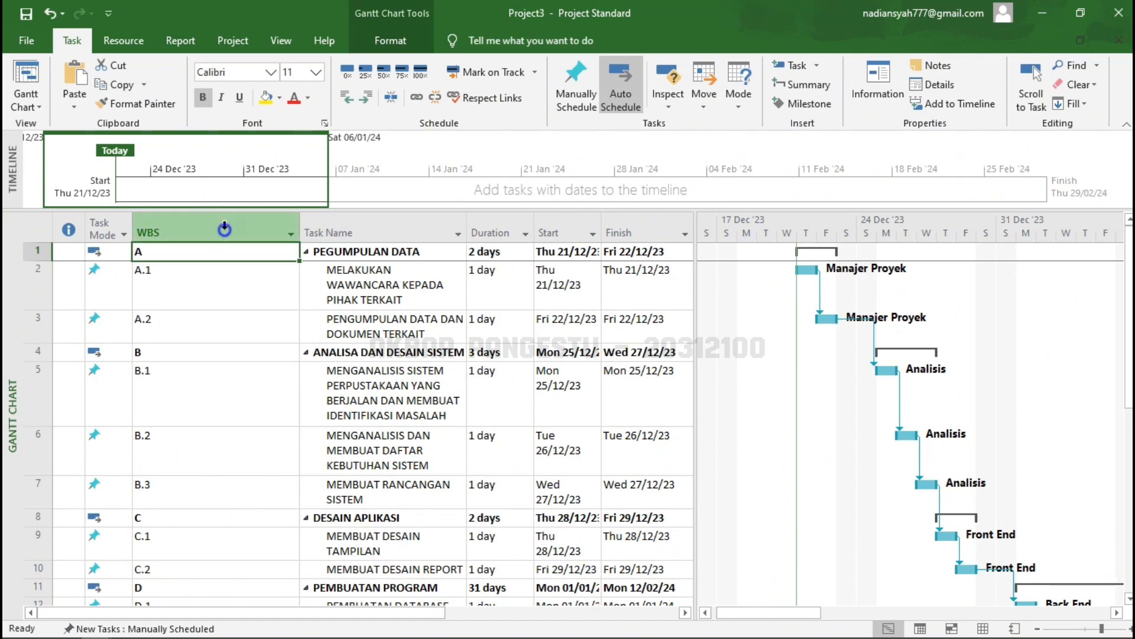
- Format the Gantt bars of all tasks to show the WBS field as text on the left of each bar
{"action": "right_click", "coordinate": [224, 231]}
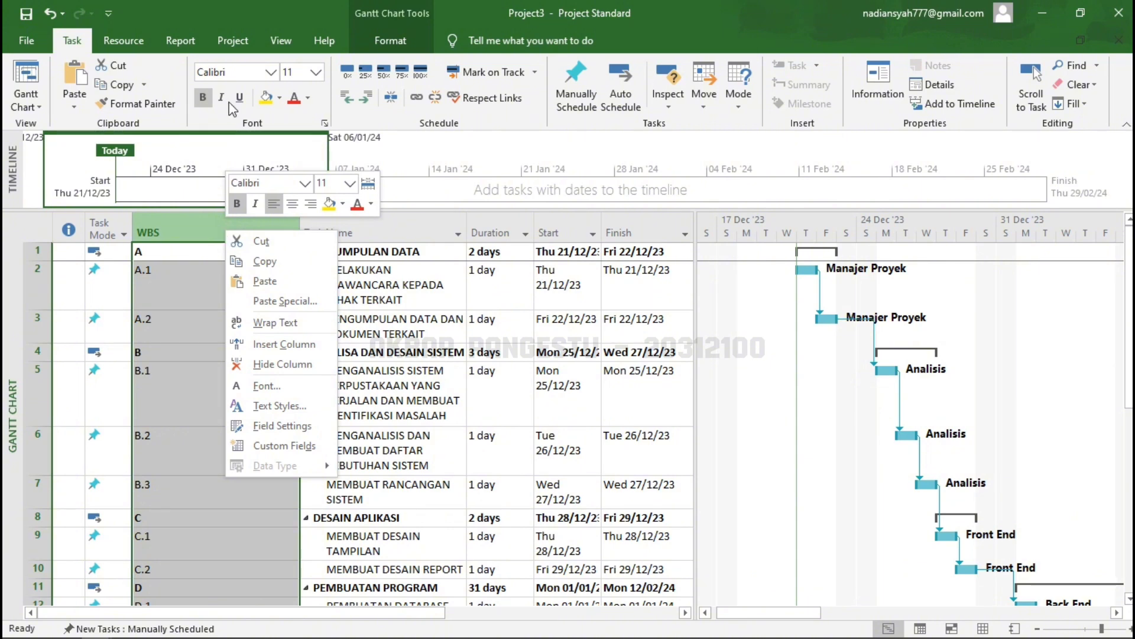
{"action": "left_click", "coordinate": [238, 39]}
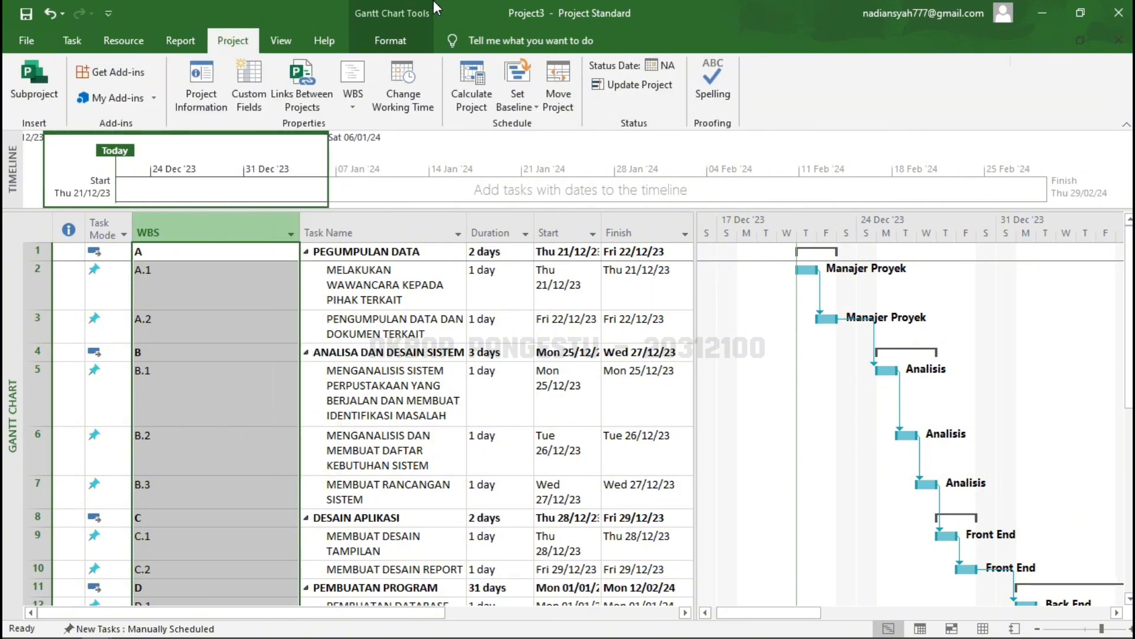
{"action": "mouse_move", "coordinate": [434, 2]}
{"action": "left_click", "coordinate": [646, 10]}
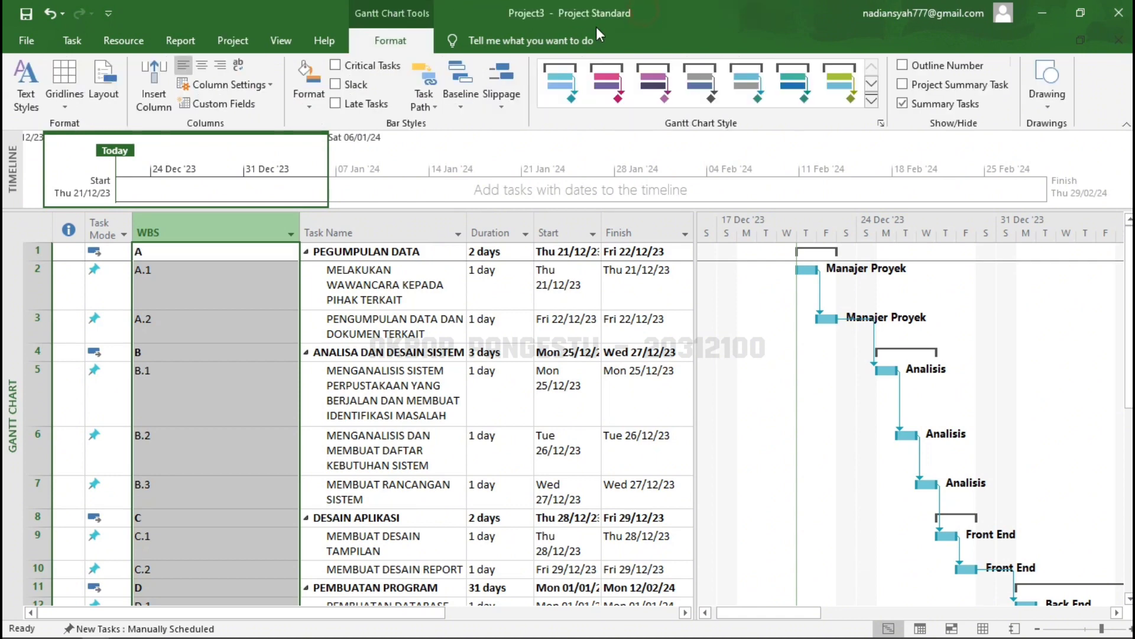
{"action": "left_click", "coordinate": [309, 101]}
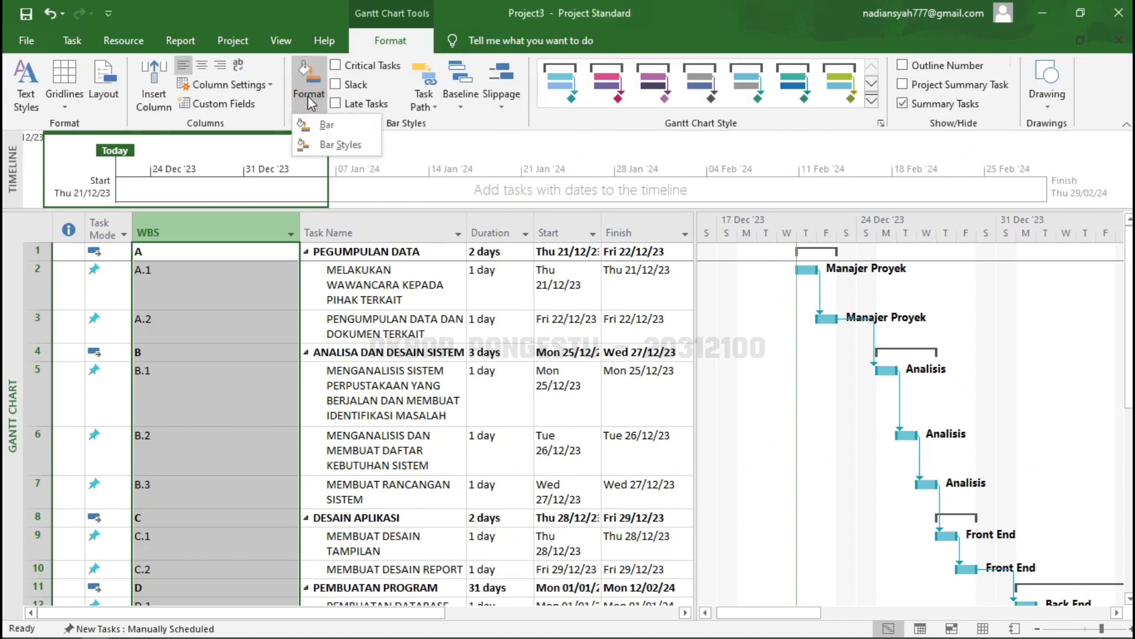
{"action": "left_click", "coordinate": [319, 125]}
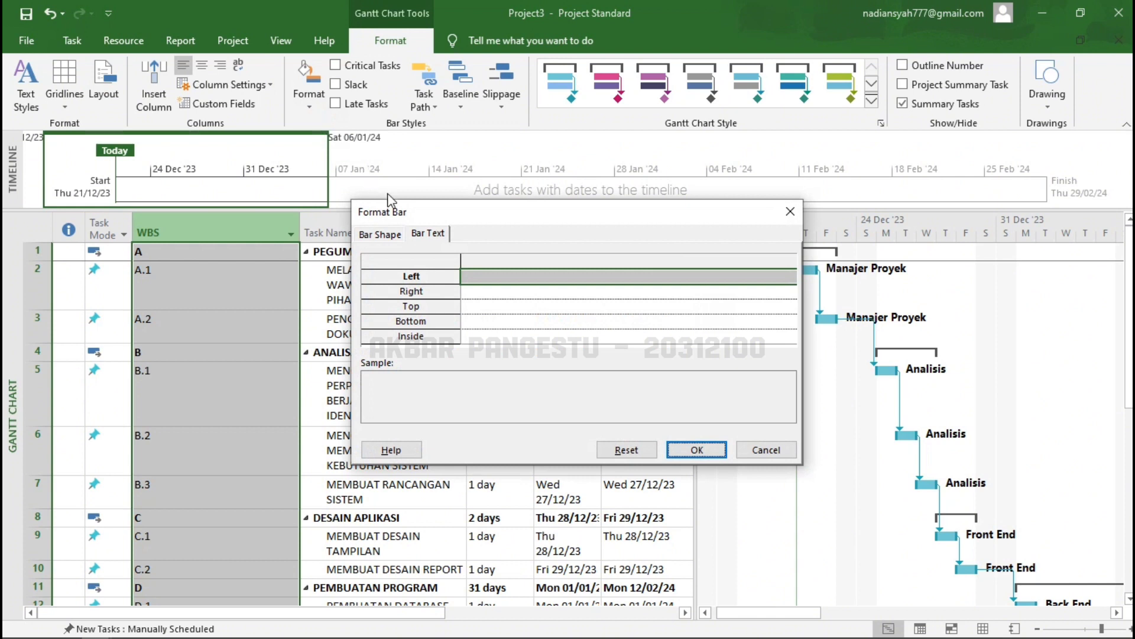
{"action": "left_click", "coordinate": [497, 278]}
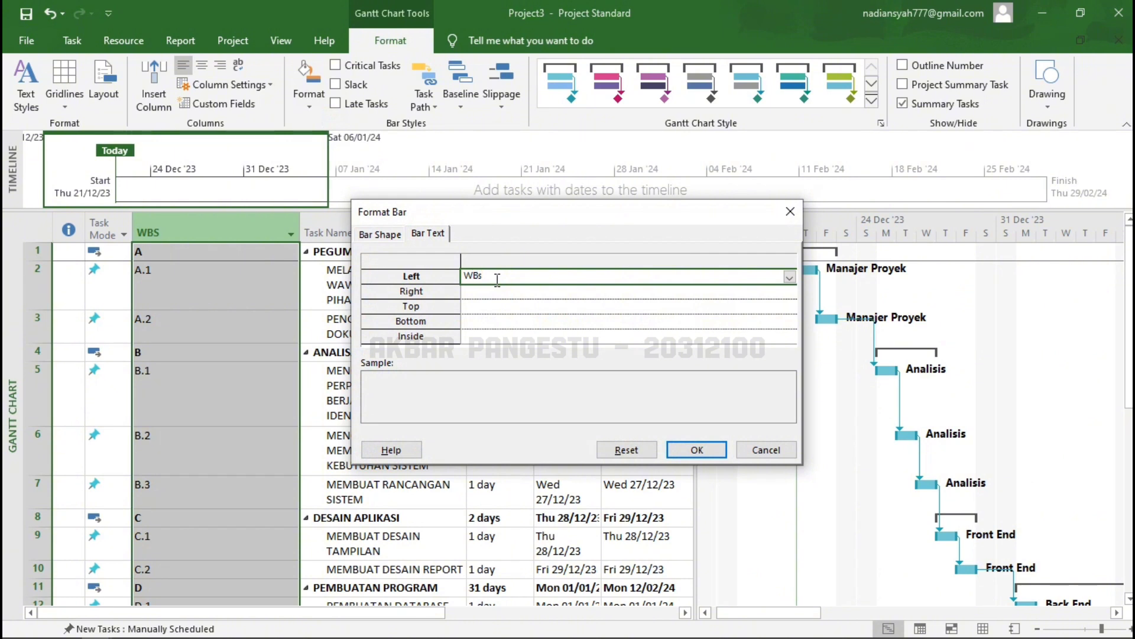
{"action": "key", "text": "Caps_Lock"}
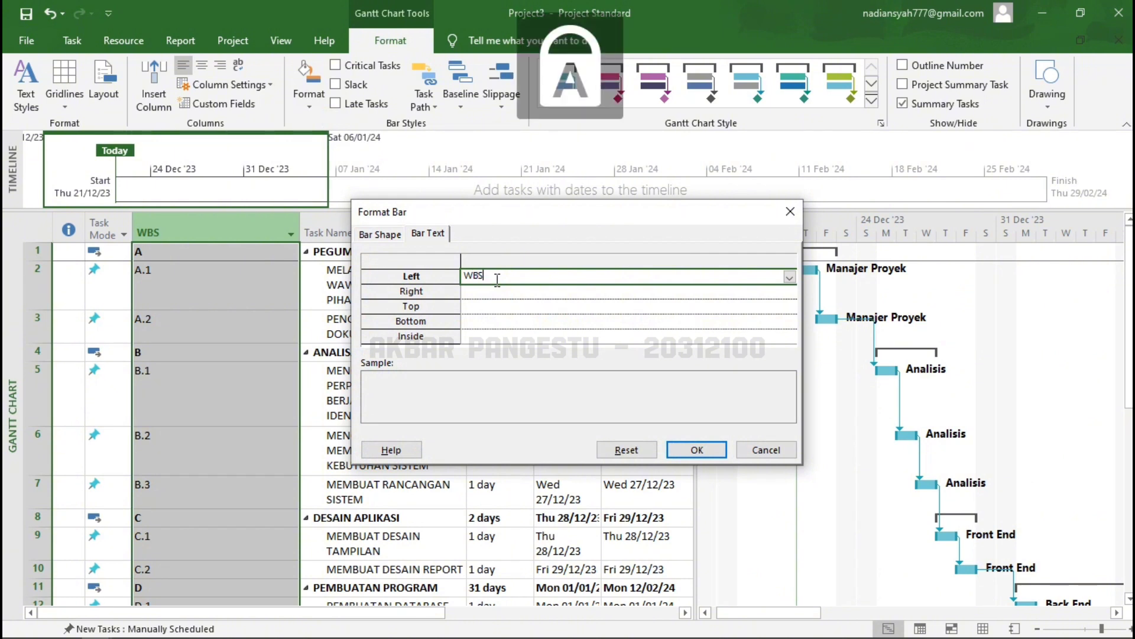
{"action": "left_click", "coordinate": [679, 448]}
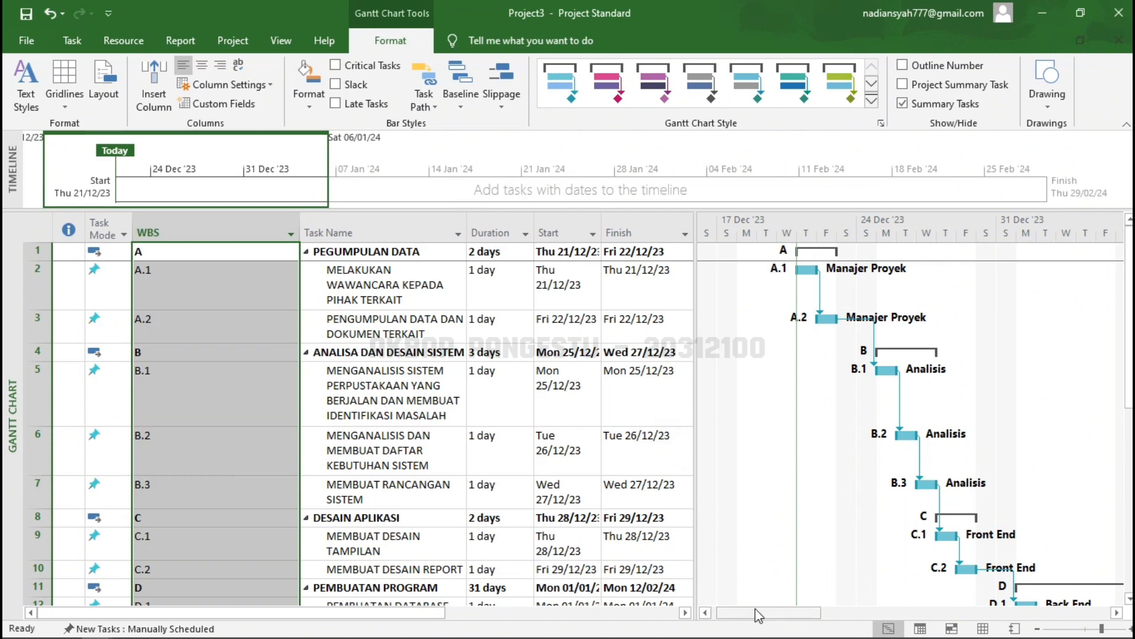
- Widen the Gantt chart area over the task table and examine the WBS labels on the bars of the early tasks
{"action": "mouse_move", "coordinate": [756, 611]}
{"action": "left_mouse_down"}
{"action": "mouse_move", "coordinate": [775, 617]}
{"action": "mouse_move", "coordinate": [757, 620]}
{"action": "left_mouse_up"}
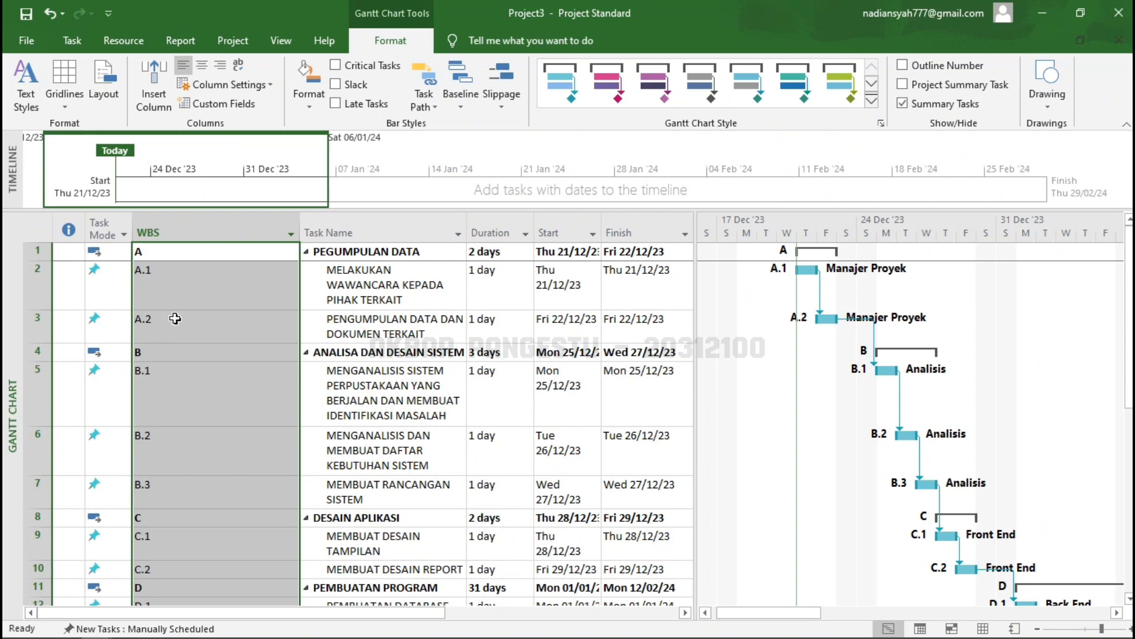
{"action": "scroll", "coordinate": [172, 321], "scroll_direction": "down", "scroll_amount": 6}
{"action": "scroll", "coordinate": [171, 332], "scroll_direction": "up", "scroll_amount": 6}
{"action": "left_click_drag", "start_coordinate": [695, 380], "coordinate": [336, 371]}
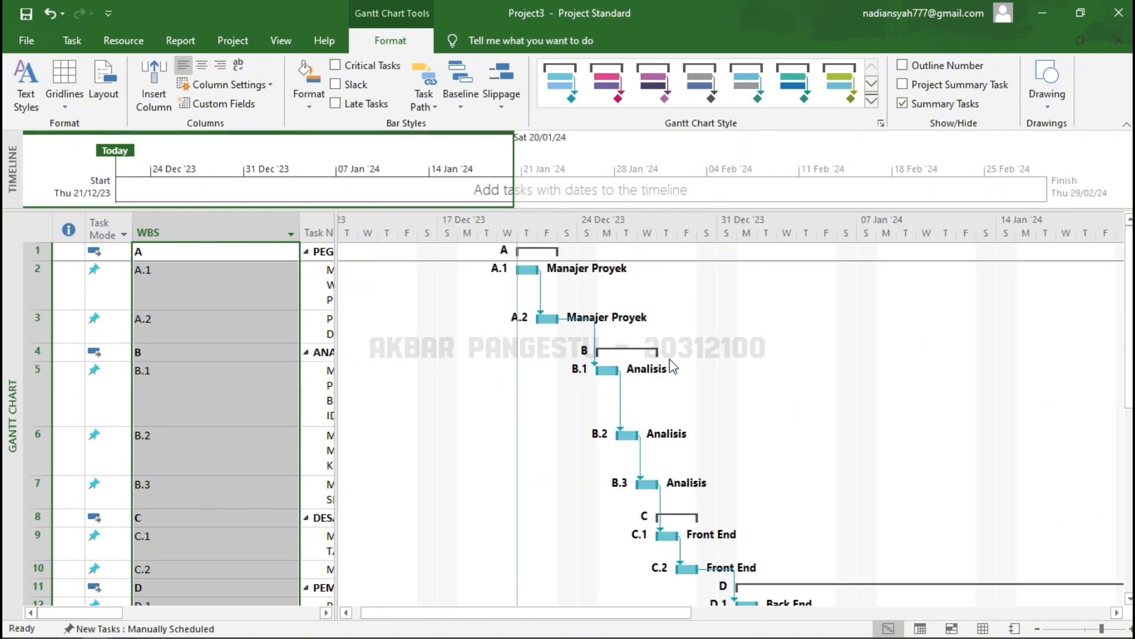
{"action": "scroll", "coordinate": [673, 367], "scroll_direction": "down", "scroll_amount": 2}
{"action": "scroll", "coordinate": [532, 378], "scroll_direction": "up", "scroll_amount": 2}
{"action": "left_click_drag", "start_coordinate": [338, 362], "coordinate": [129, 328]}
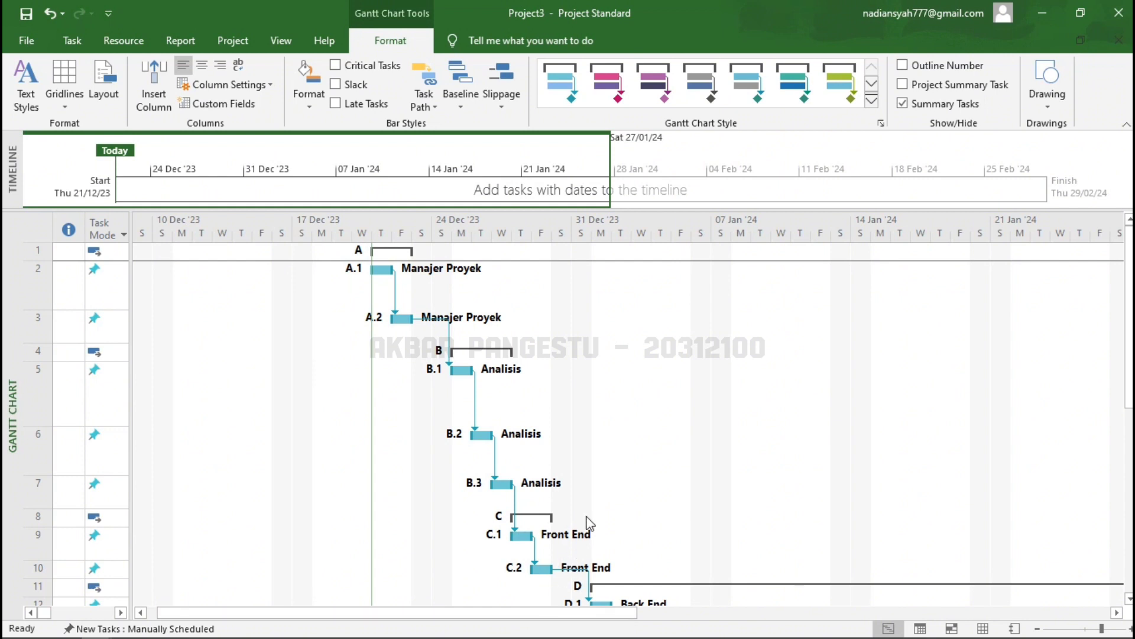
{"action": "scroll", "coordinate": [605, 455], "scroll_direction": "down", "scroll_amount": 2}
{"action": "scroll", "coordinate": [605, 458], "scroll_direction": "up", "scroll_amount": 1}
{"action": "scroll", "coordinate": [603, 464], "scroll_direction": "up", "scroll_amount": 2}
{"action": "scroll", "coordinate": [586, 497], "scroll_direction": "down", "scroll_amount": 2}
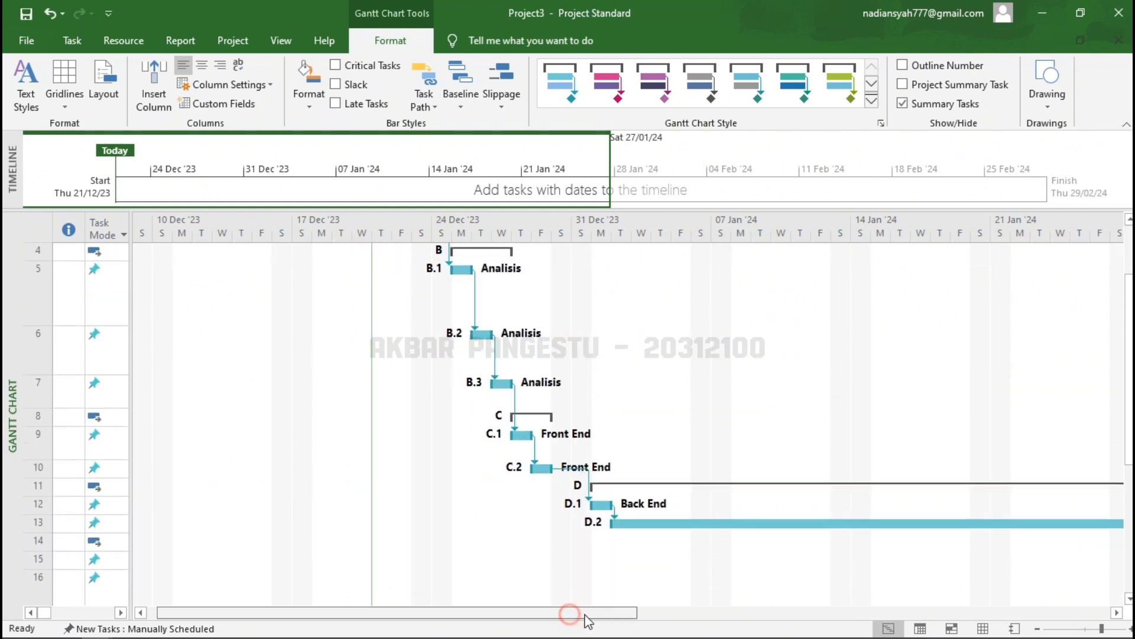
- Examine the WBS labels on the bars through the end of the schedule, and bring the task table back beside the chart
{"action": "left_click_drag", "start_coordinate": [577, 616], "coordinate": [882, 578]}
{"action": "scroll", "coordinate": [881, 562], "scroll_direction": "down", "scroll_amount": 3}
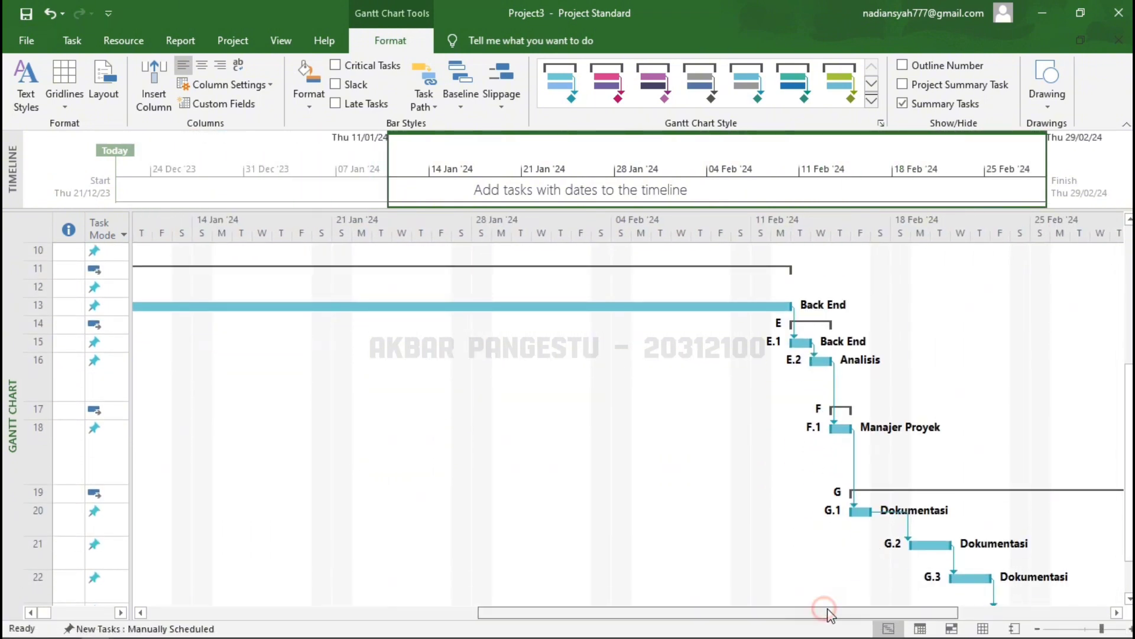
{"action": "left_click_drag", "start_coordinate": [827, 615], "coordinate": [938, 612]}
{"action": "scroll", "coordinate": [909, 457], "scroll_direction": "down", "scroll_amount": 2}
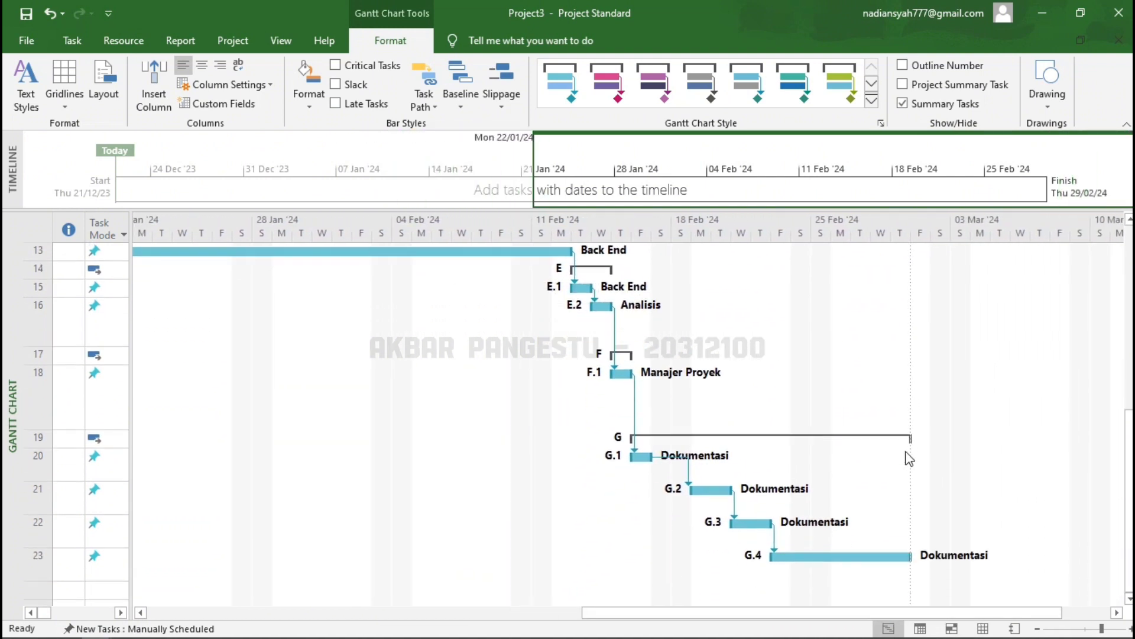
{"action": "left_click_drag", "start_coordinate": [789, 615], "coordinate": [190, 508]}
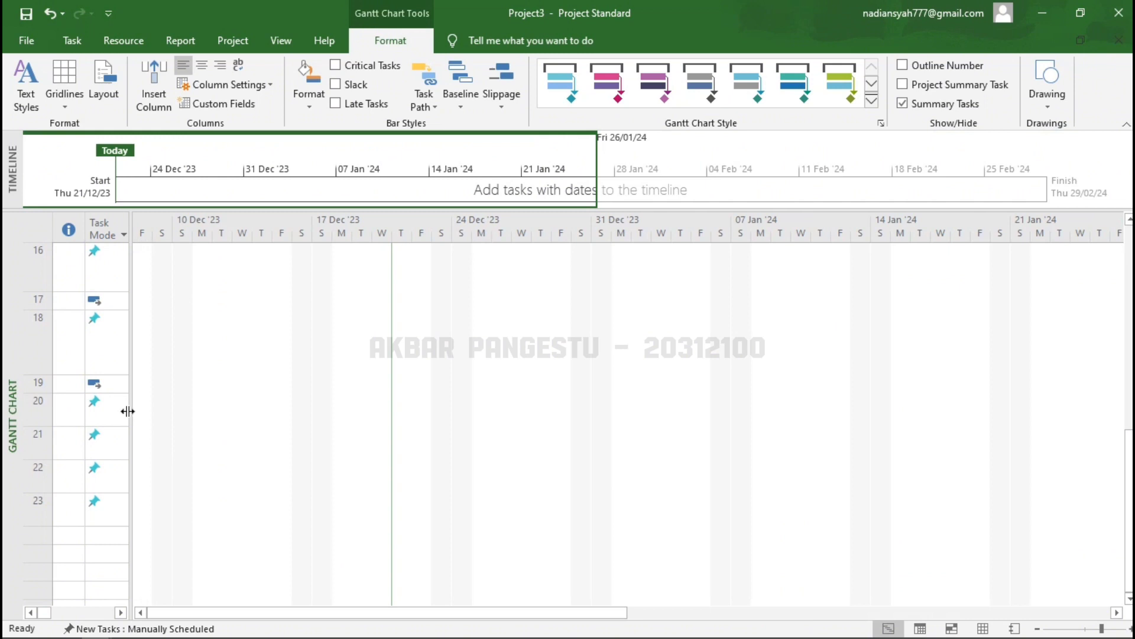
{"action": "left_click_drag", "start_coordinate": [127, 411], "coordinate": [666, 443]}
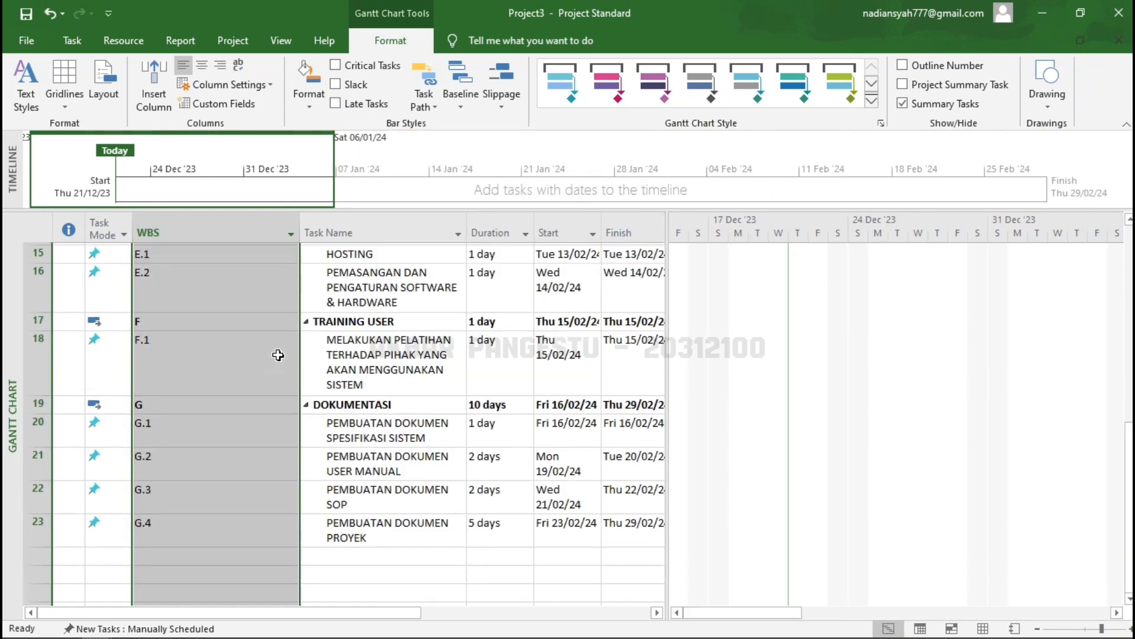
{"action": "scroll", "coordinate": [278, 355], "scroll_direction": "up", "scroll_amount": 5}
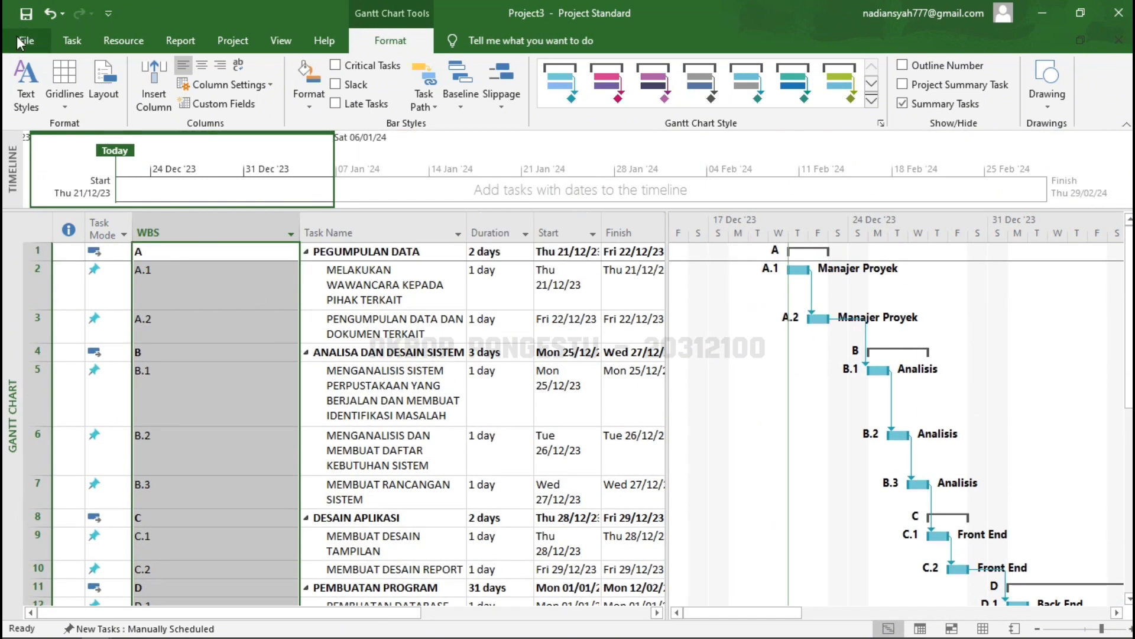
- Switch to the Network Diagram view and examine the linked tasks from PEGUMPULAN DATA through PEMBUATAN DOKUMEN PROYEK
{"action": "left_click", "coordinate": [71, 42]}
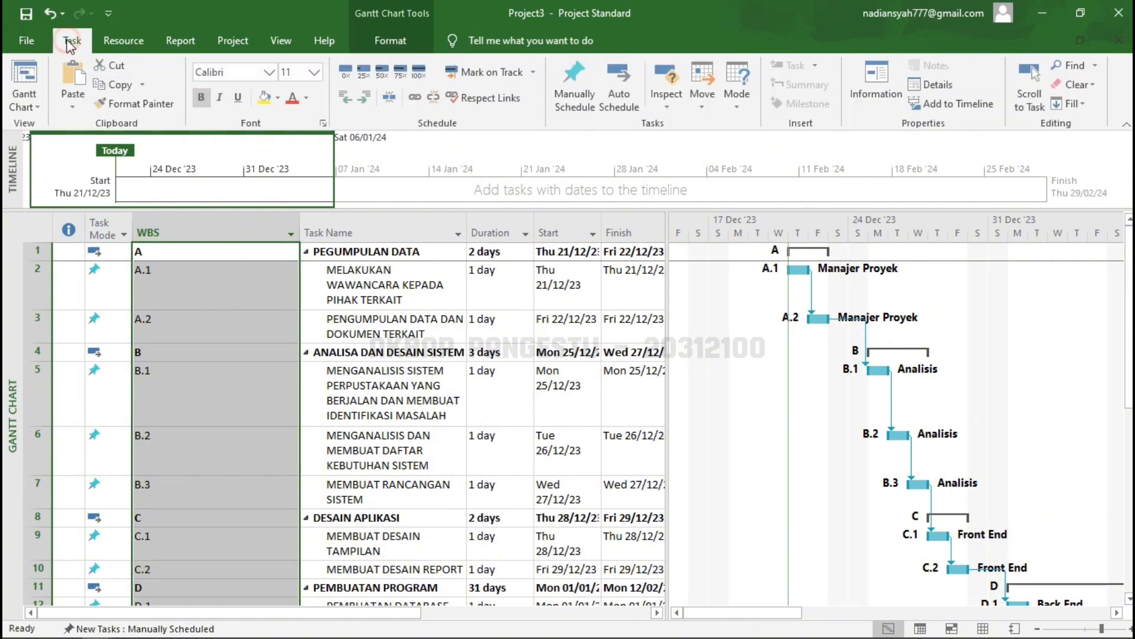
{"action": "left_click", "coordinate": [30, 103]}
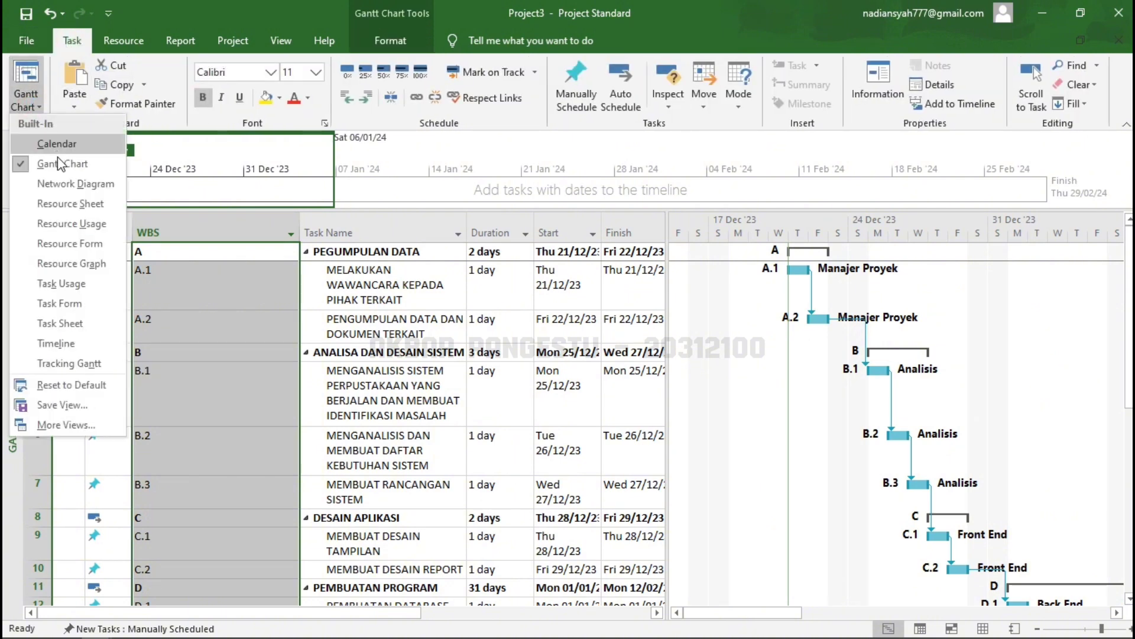
{"action": "left_click", "coordinate": [60, 187]}
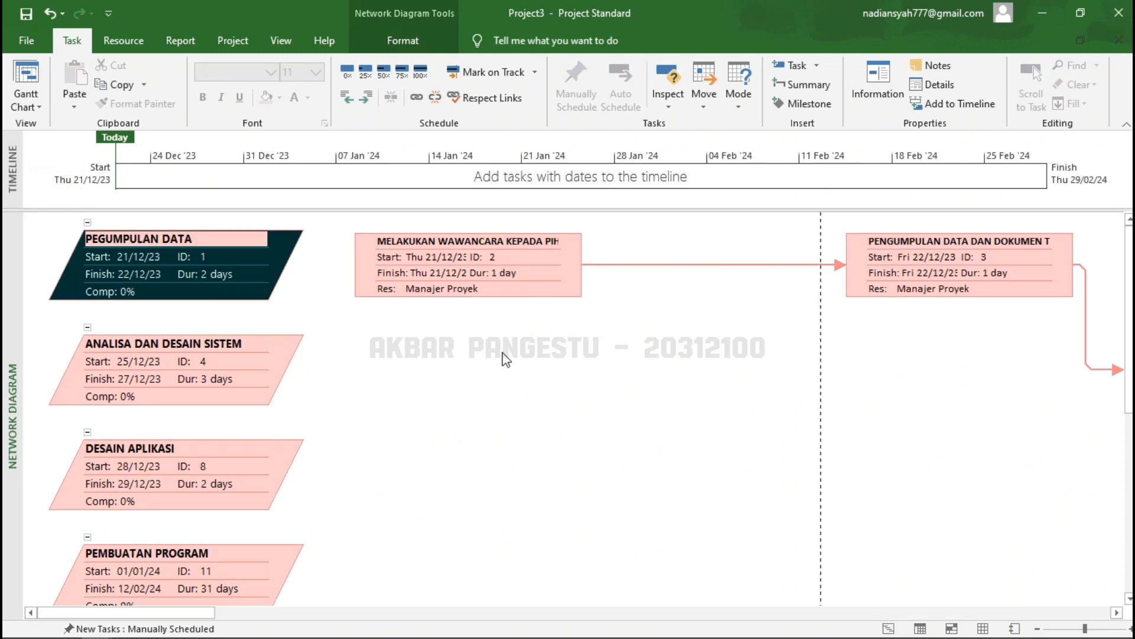
{"action": "scroll", "coordinate": [505, 359], "scroll_direction": "down", "scroll_amount": 10}
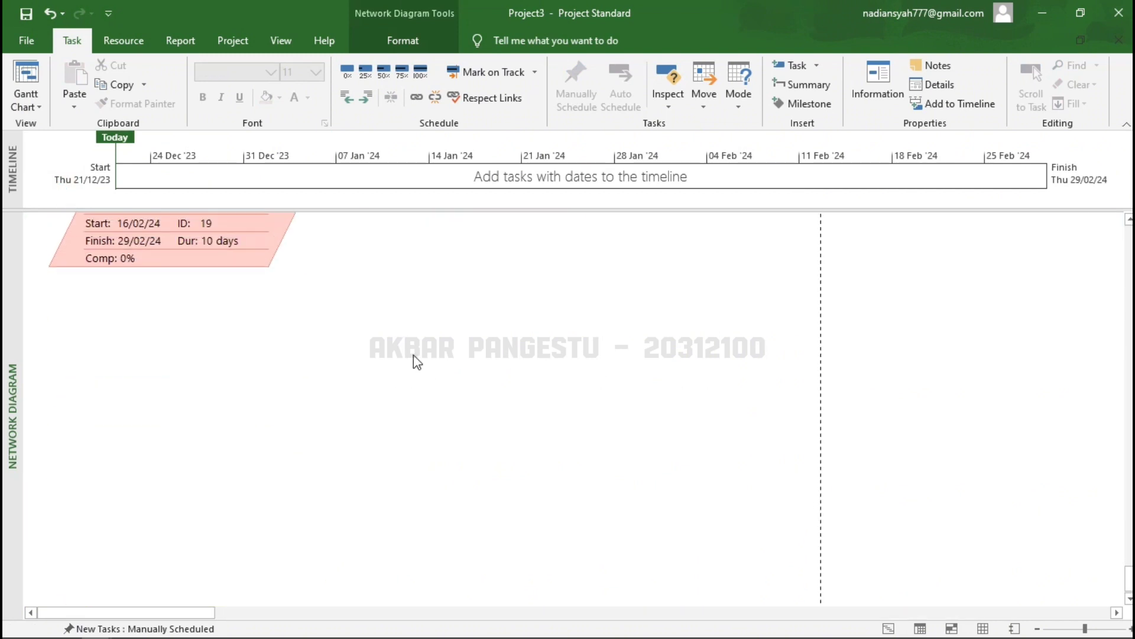
{"action": "scroll", "coordinate": [414, 357], "scroll_direction": "up", "scroll_amount": 10}
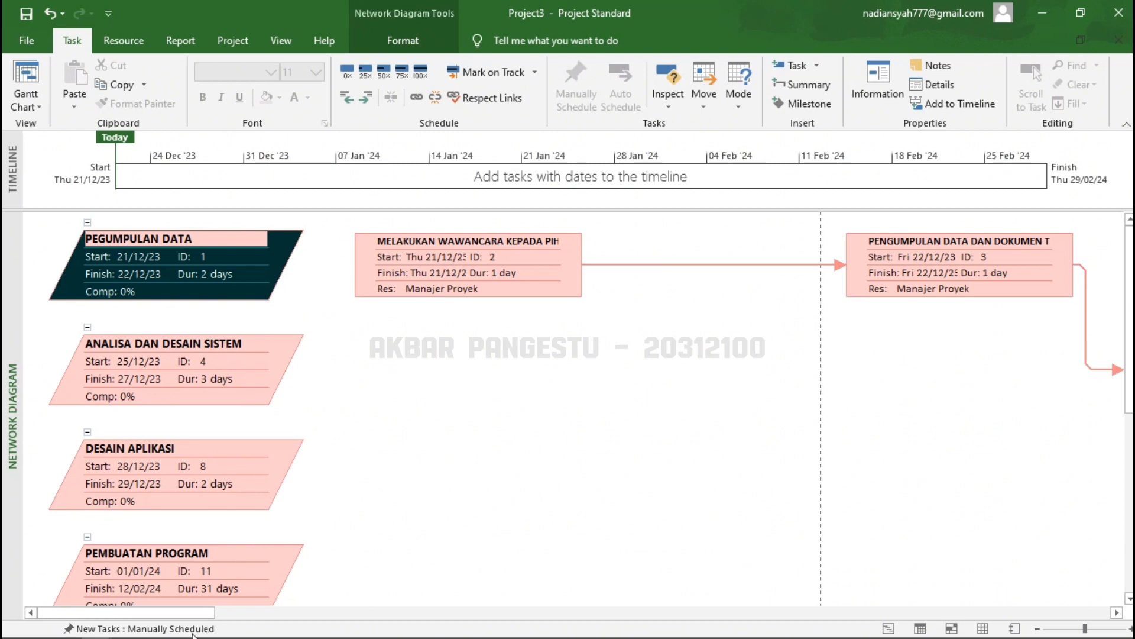
{"action": "left_click_drag", "start_coordinate": [183, 611], "coordinate": [1015, 587]}
{"action": "scroll", "coordinate": [711, 523], "scroll_direction": "down", "scroll_amount": 3}
{"action": "scroll", "coordinate": [807, 458], "scroll_direction": "down", "scroll_amount": 1}
{"action": "scroll", "coordinate": [807, 461], "scroll_direction": "down", "scroll_amount": 1}
{"action": "scroll", "coordinate": [828, 418], "scroll_direction": "down", "scroll_amount": 2}
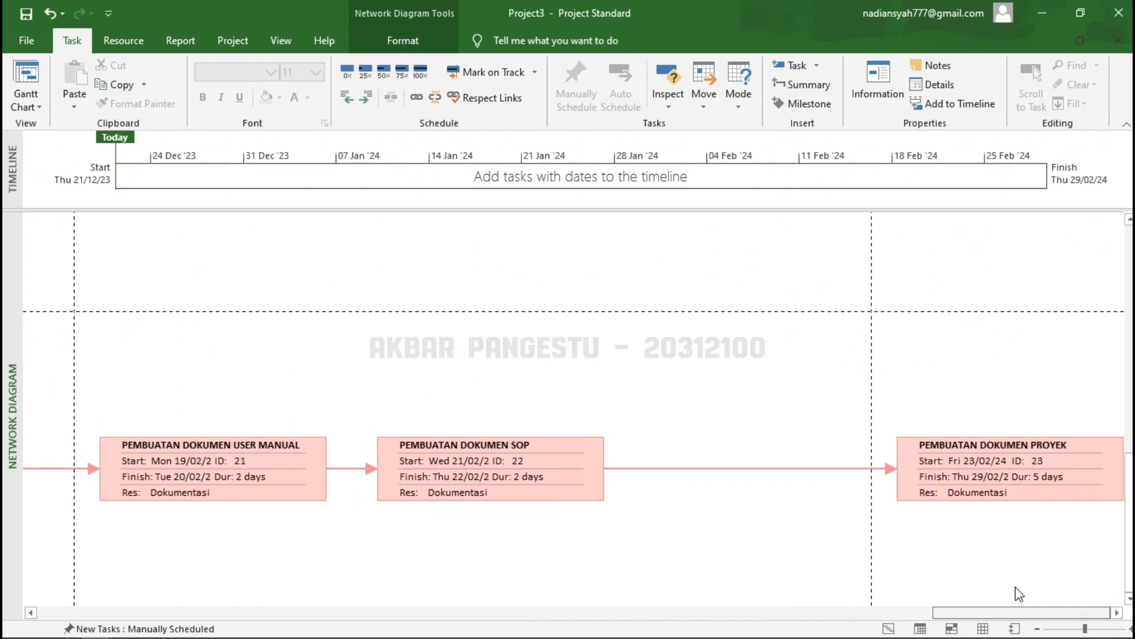
{"action": "scroll", "coordinate": [917, 484], "scroll_direction": "down", "scroll_amount": 5}
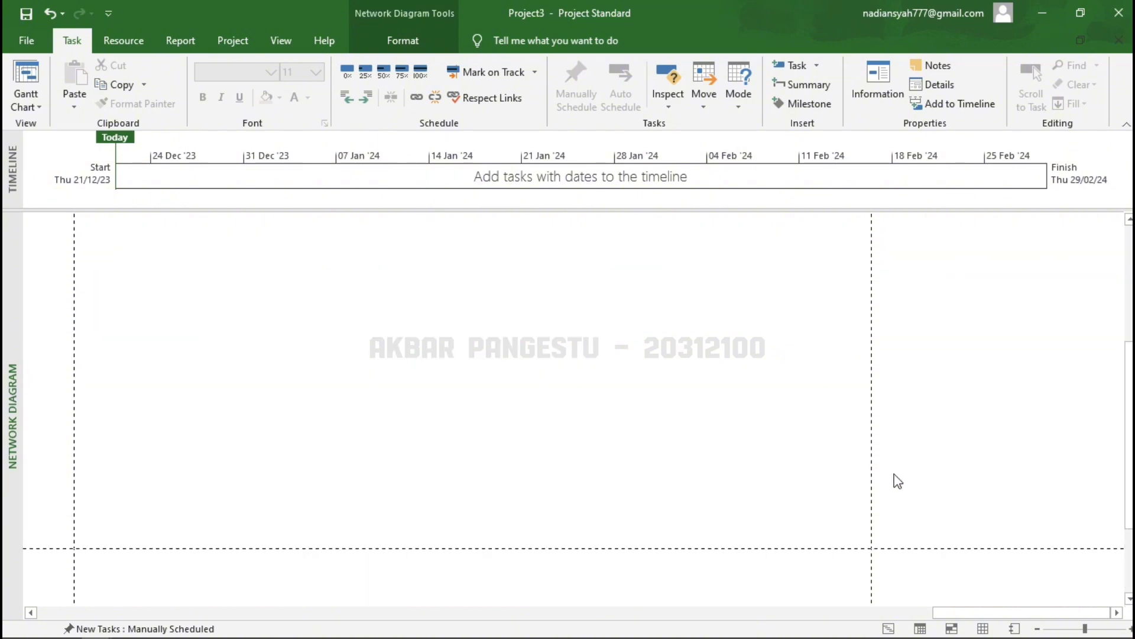
{"action": "scroll", "coordinate": [77, 153], "scroll_direction": "up", "scroll_amount": 2}
- Return to the Gantt Chart view, widen the task table to include the Predecessors column, and review the task rows
{"action": "left_click", "coordinate": [25, 105]}
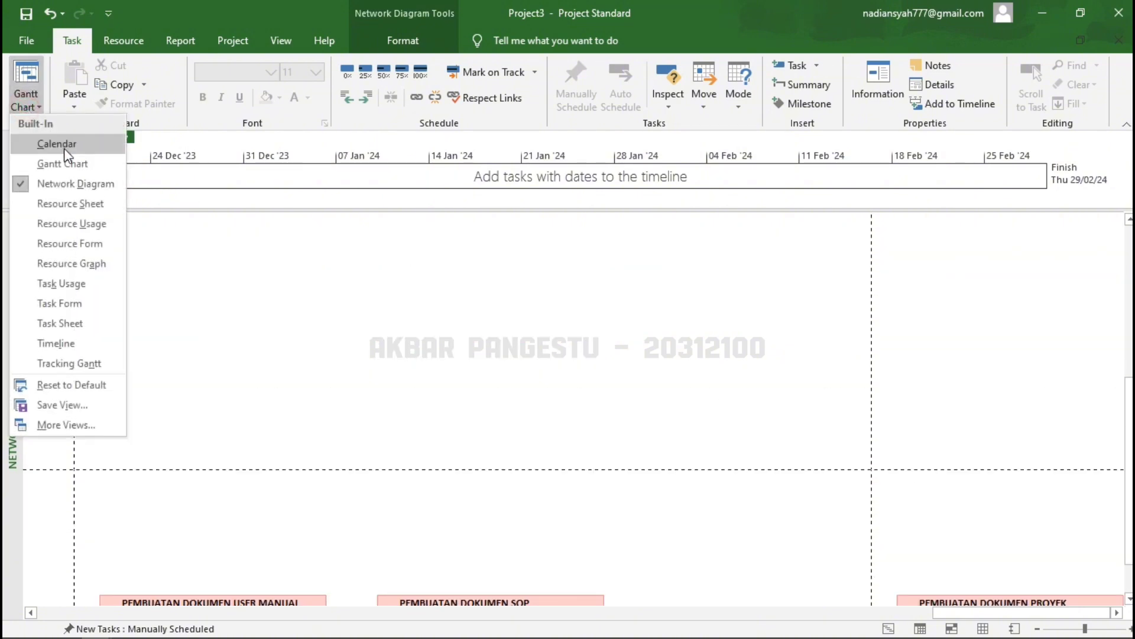
{"action": "left_click", "coordinate": [56, 162]}
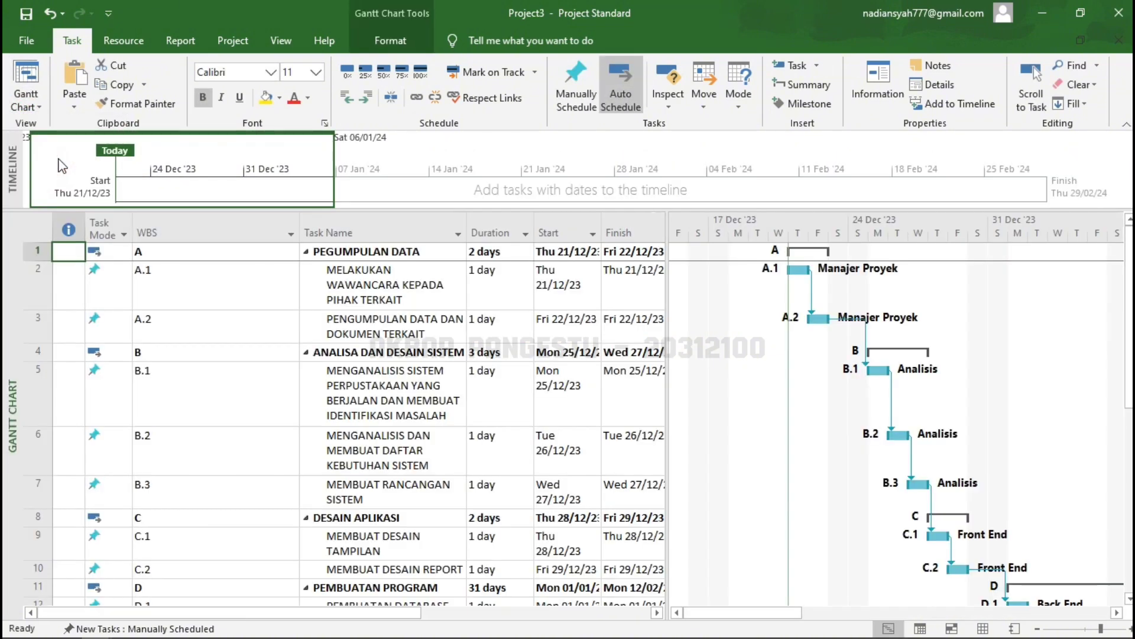
{"action": "left_click_drag", "start_coordinate": [669, 486], "coordinate": [758, 484]}
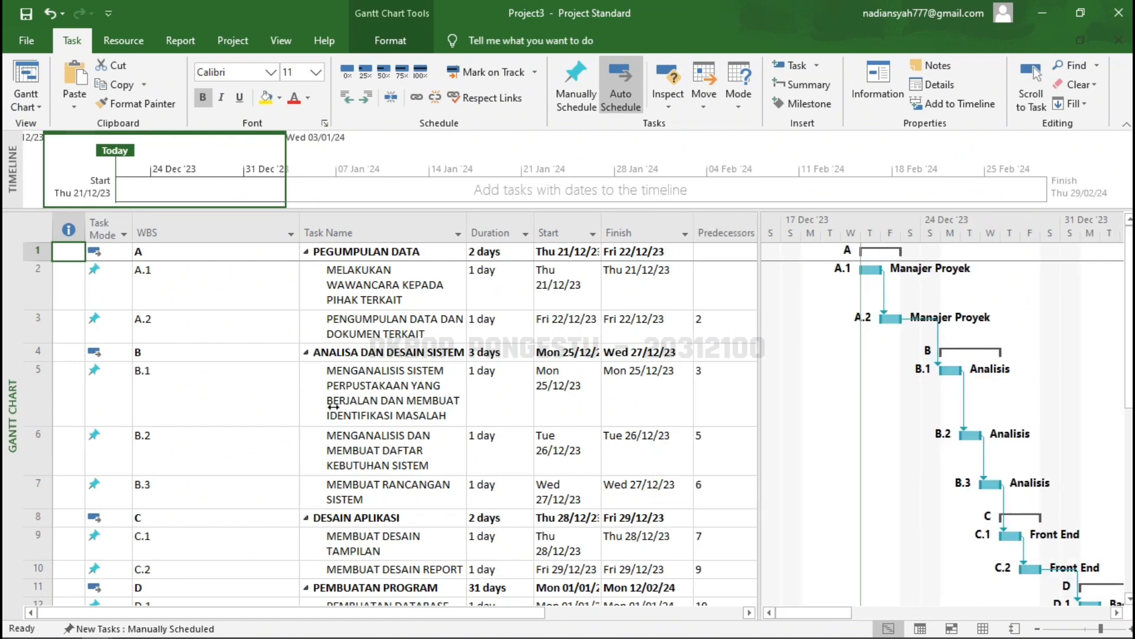
{"action": "scroll", "coordinate": [333, 407], "scroll_direction": "down", "scroll_amount": 3}
{"action": "scroll", "coordinate": [358, 367], "scroll_direction": "up", "scroll_amount": 3}
{"action": "mouse_move", "coordinate": [676, 1]}
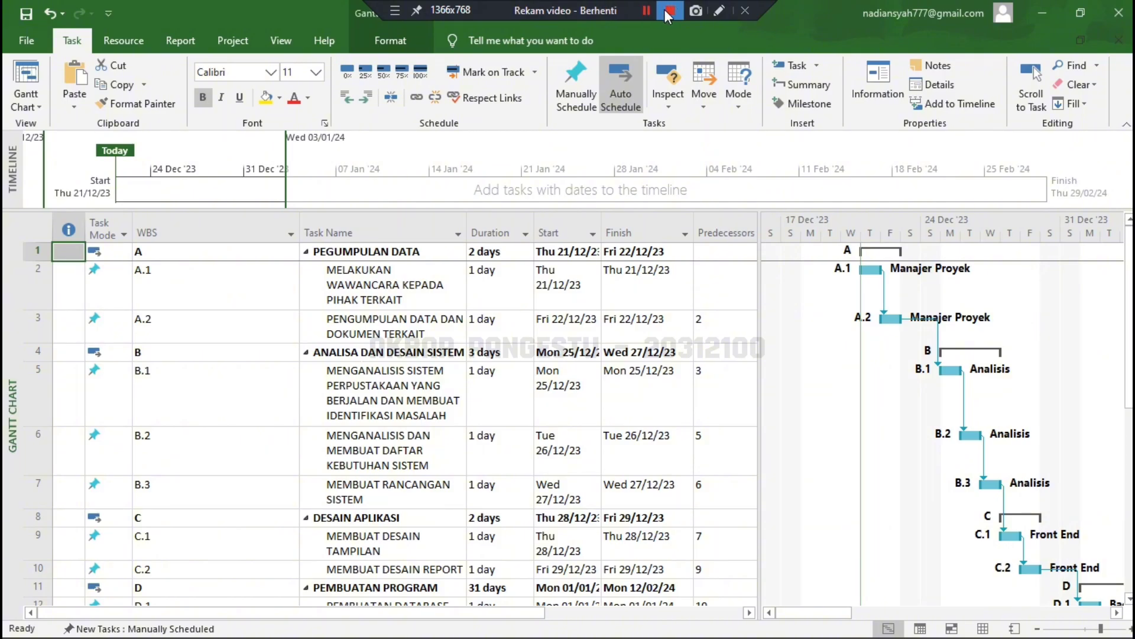
{"action": "left_click", "coordinate": [664, 9]}
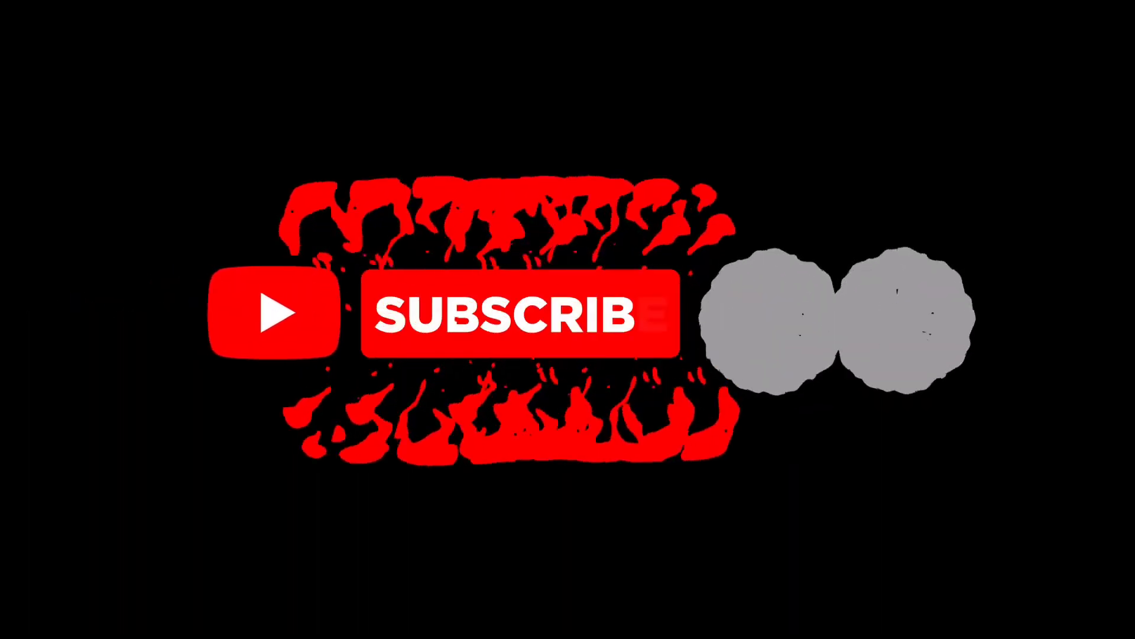